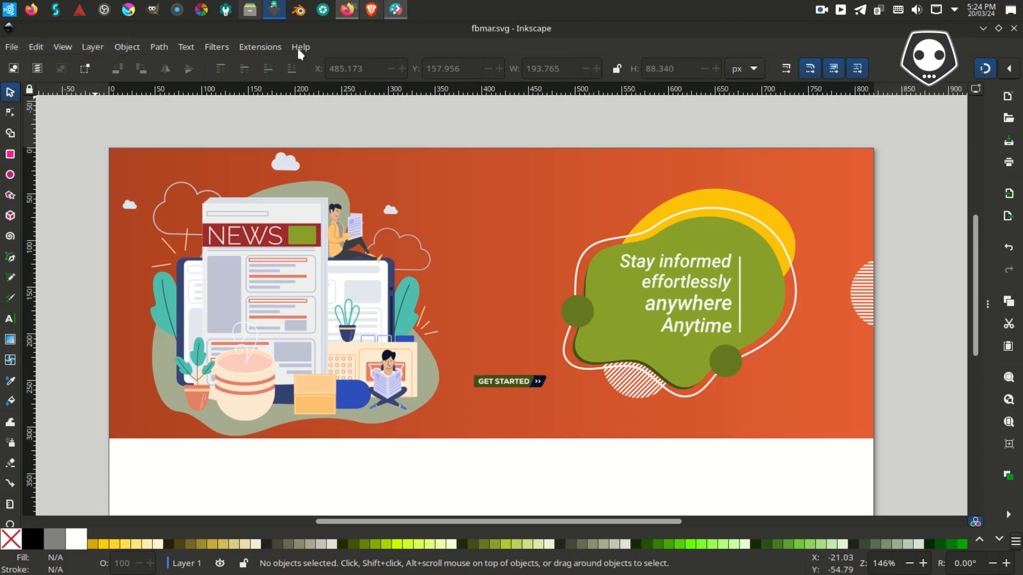
Bring up the Inkscape version information, and add "vector graphic app like corel draw illustrator" to the sticky note
left_click(298, 48)
left_click(344, 273)
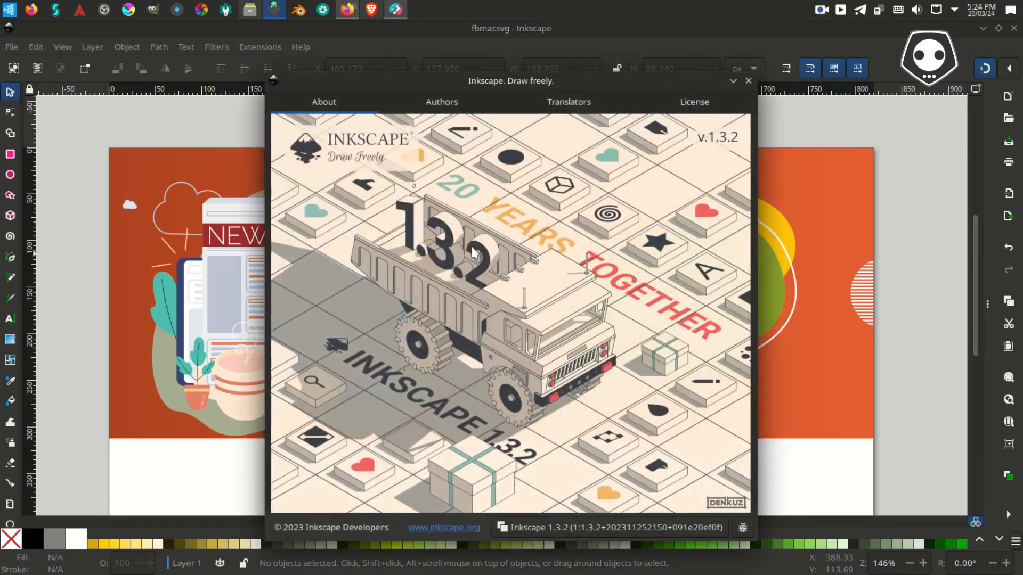
left_click(399, 12)
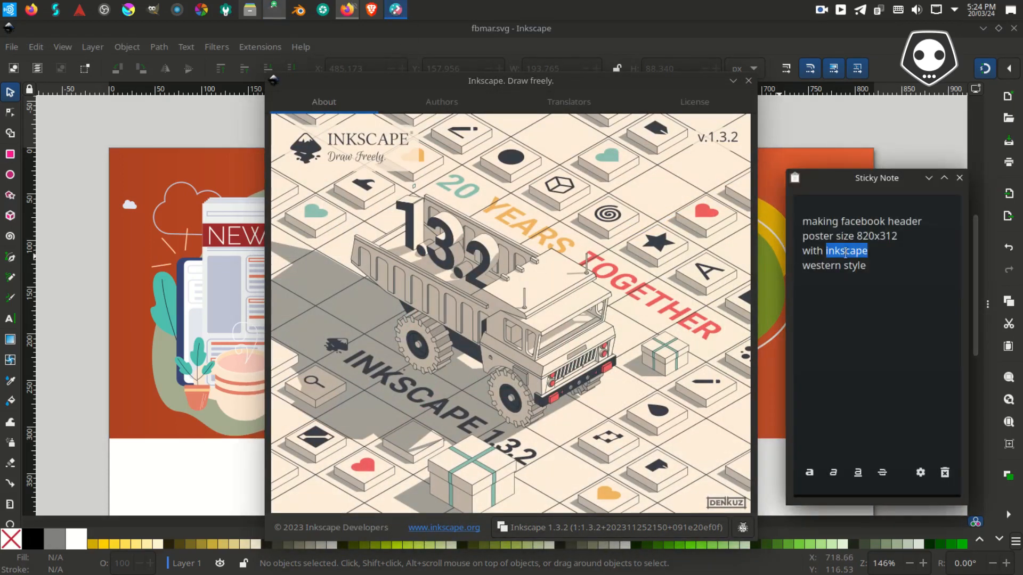
left_click(875, 258)
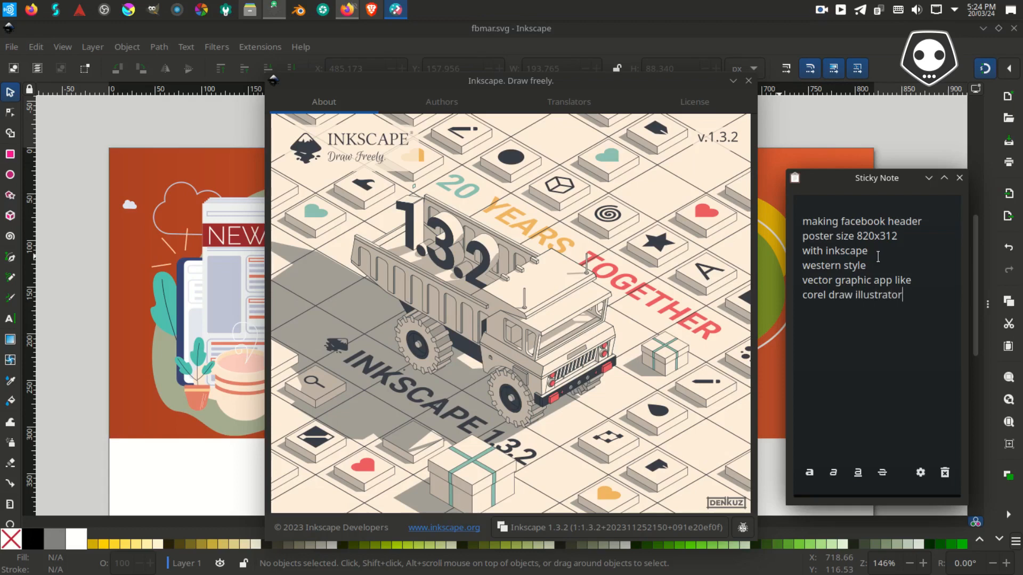
left_click(748, 82)
Add "take template from web design it" to the sticky note as new lines below the existing text
scroll(677, 232, "down", 4, "ctrl")
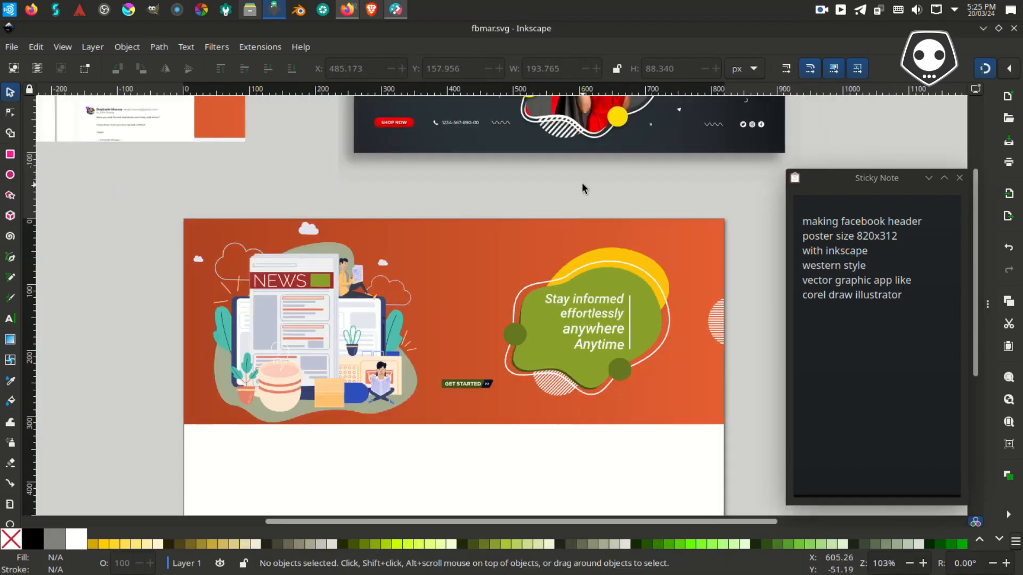
left_click_drag(582, 183, 502, 302)
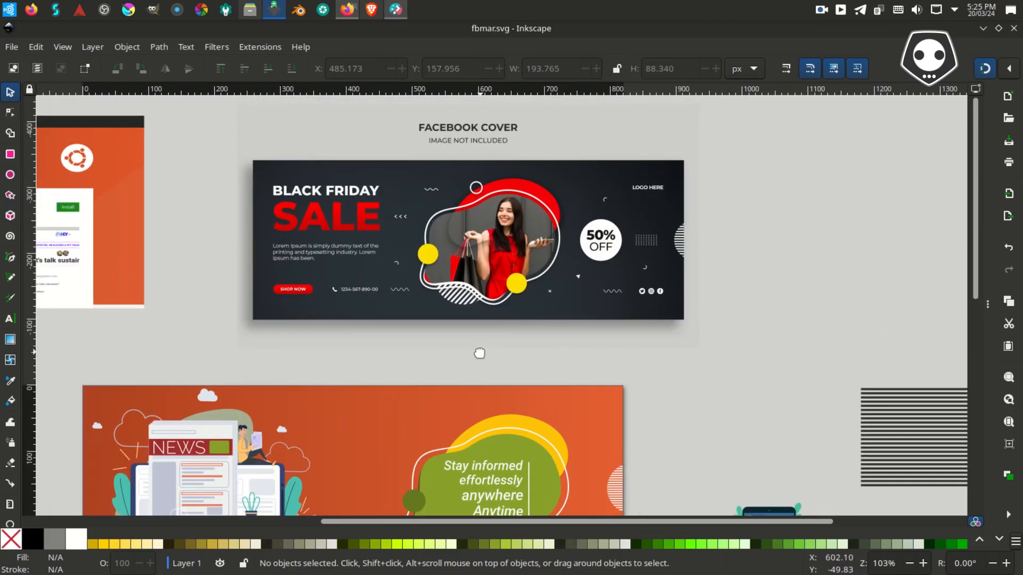
left_click_drag(455, 253, 423, 196)
left_click(396, 10)
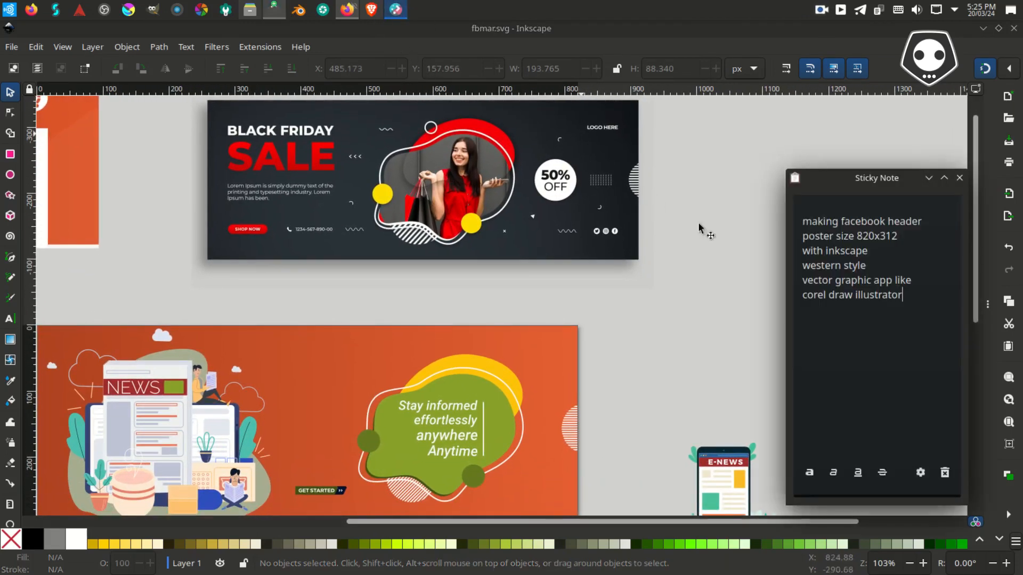
left_click_drag(911, 295, 891, 297)
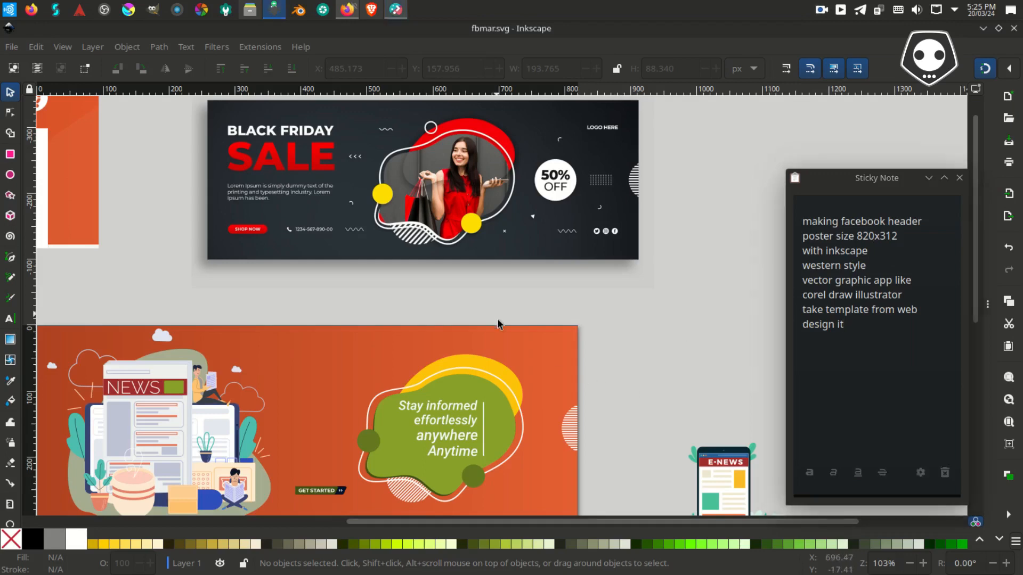
Trace the white blob outline around the woman in the Black Friday banner with a closed nine-node Pen path
left_click_drag(497, 319, 502, 349)
left_click_drag(536, 313, 547, 357)
scroll(493, 249, "up", 2)
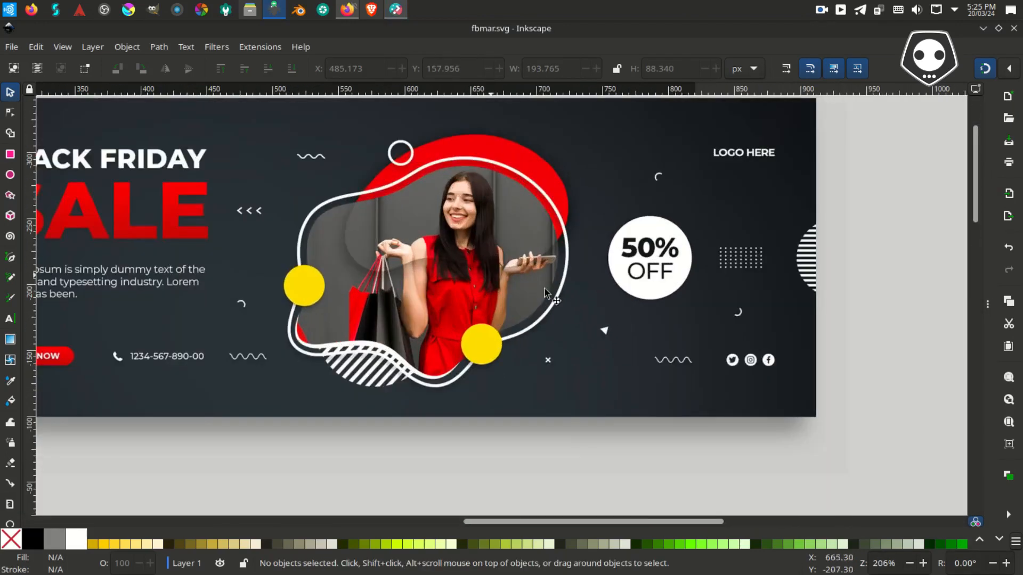
left_click_drag(564, 279, 437, 262)
left_click(10, 258)
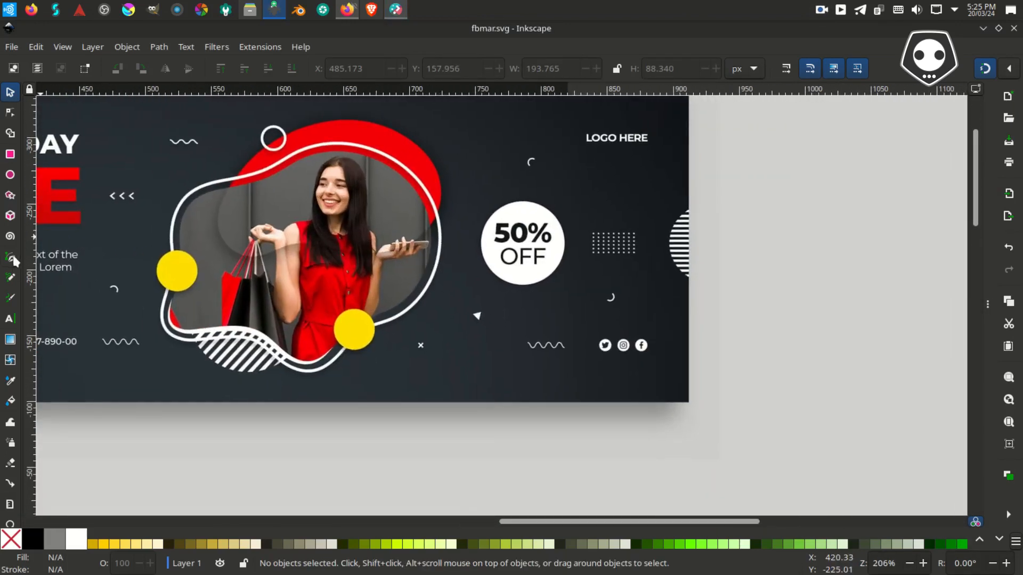
left_click(188, 194)
left_click(257, 171)
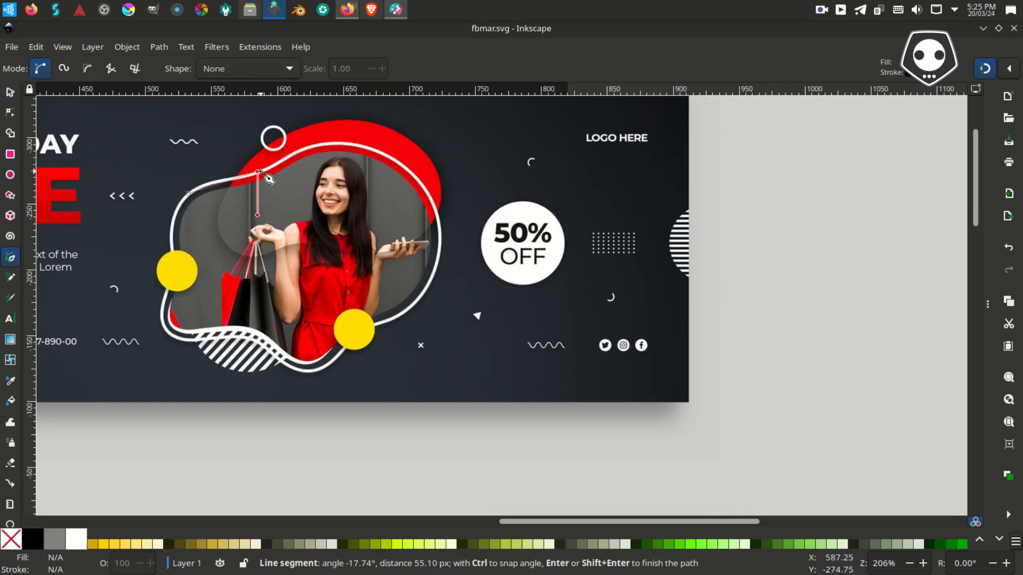
left_click(344, 140)
left_click(438, 213)
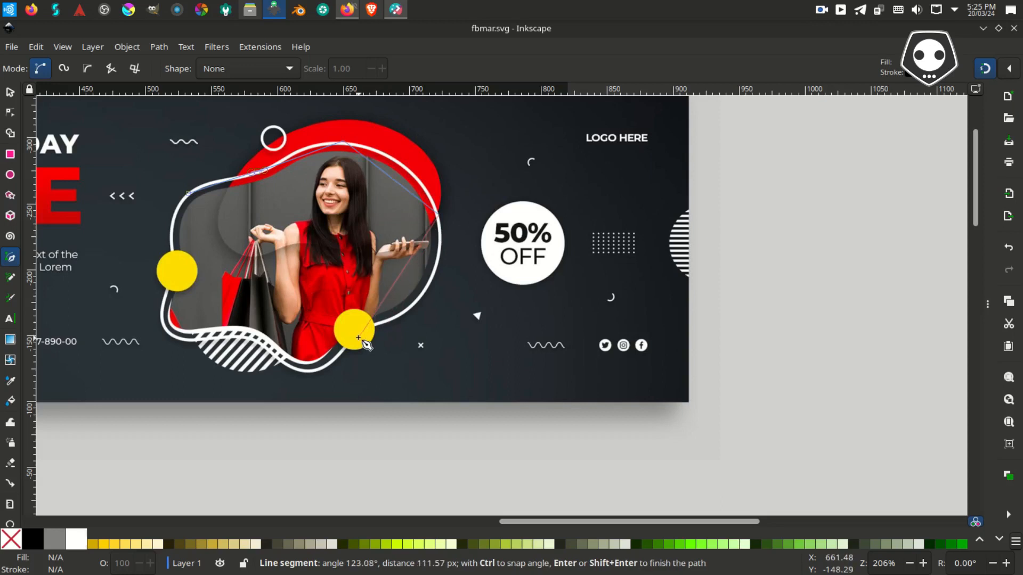
left_click(358, 338)
left_click(309, 373)
left_click(241, 337)
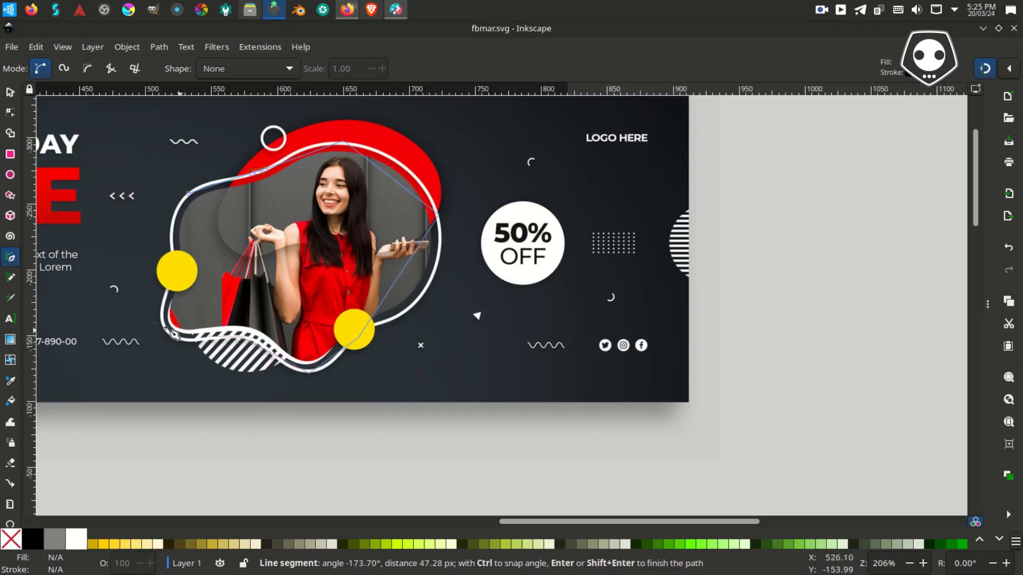
left_click(160, 326)
left_click(170, 272)
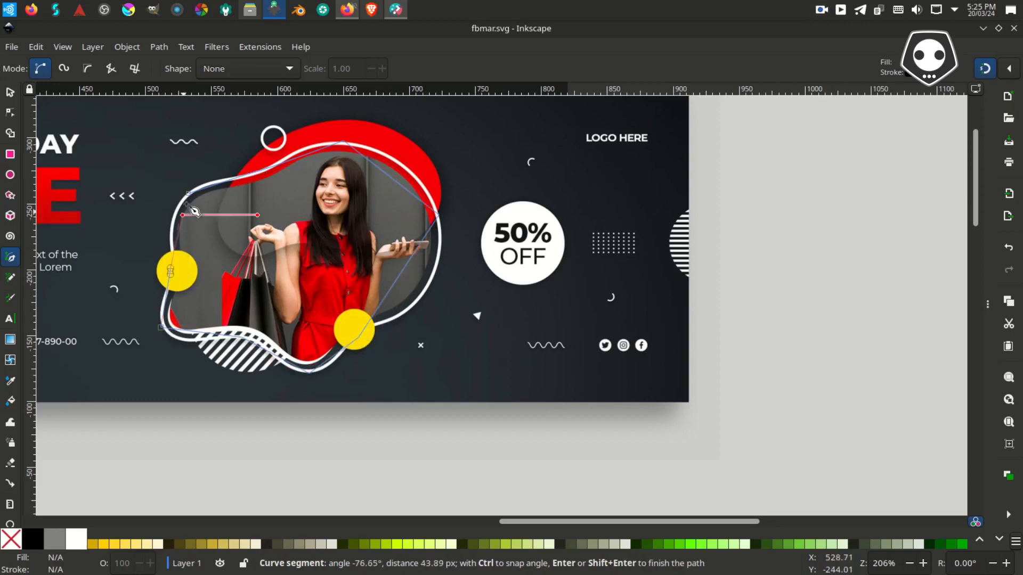
left_click(188, 193)
Turn off snapping and make all nodes of the traced path auto-smooth
left_click(988, 70)
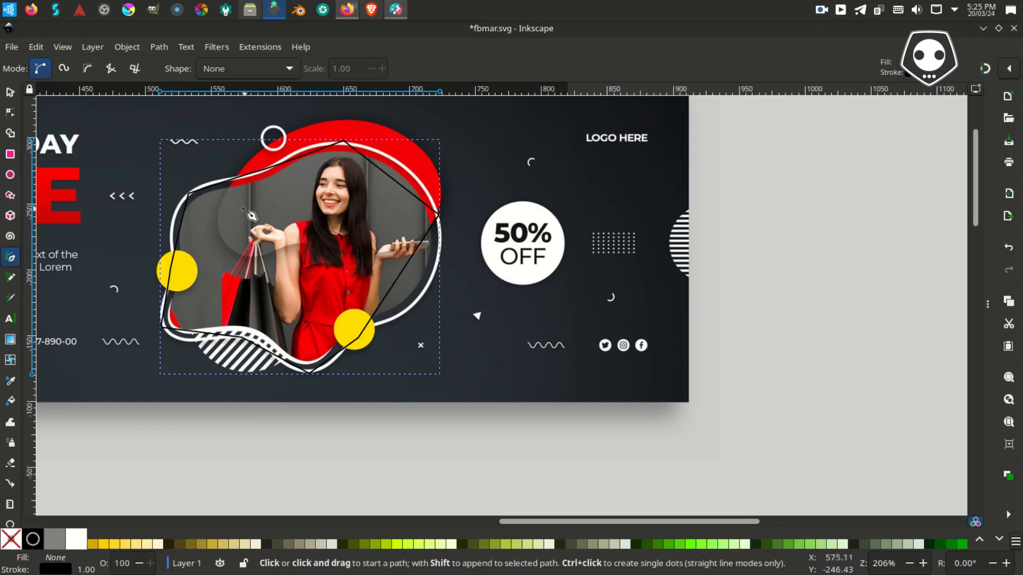
left_click_drag(251, 214, 311, 221)
left_click(9, 113)
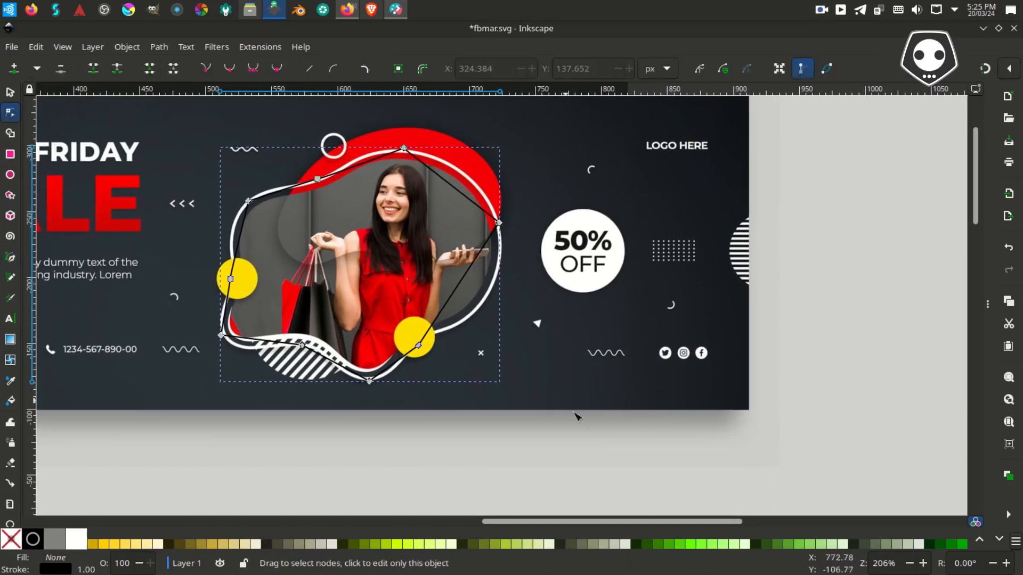
left_click_drag(576, 434, 181, 133)
left_click(276, 70)
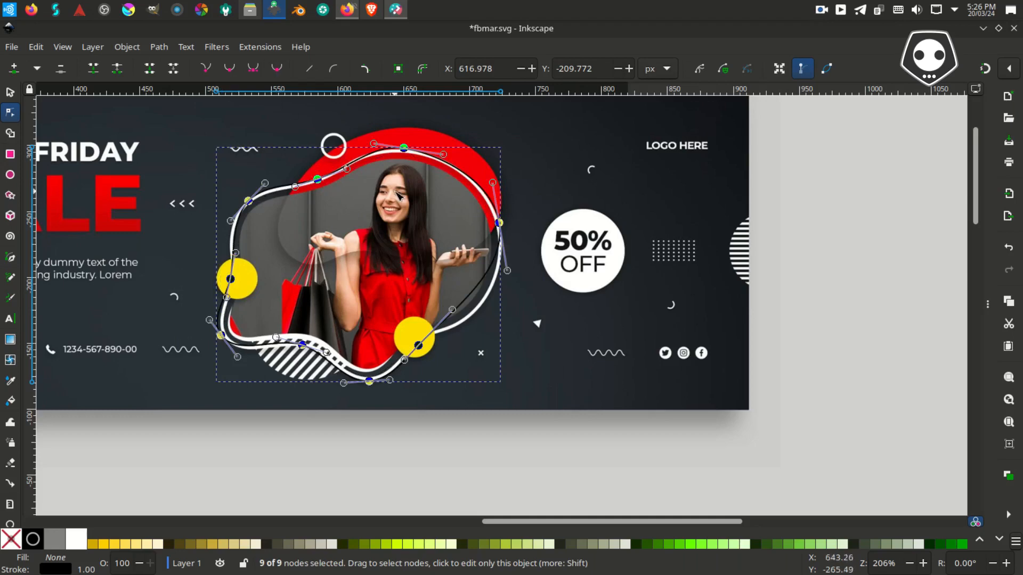
Move the smoothed blob outline onto the empty canvas beside the Black Friday banner
key("s")
left_click_drag(305, 183, 728, 217)
scroll(691, 225, "down", 1)
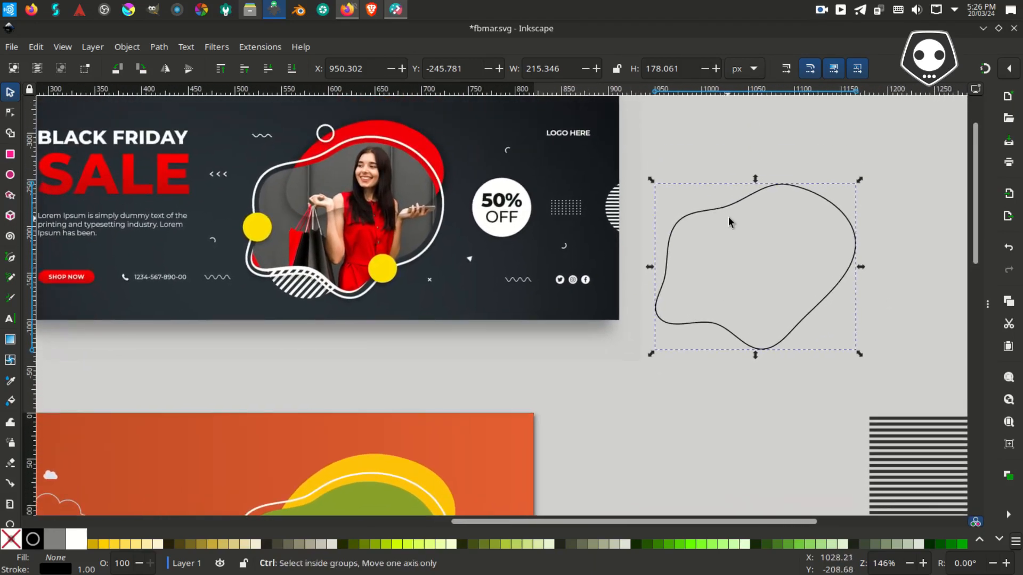
Duplicate the blob outline and shrink the copy to about 185 × 153 px so it sits inside the original
right_click(733, 206)
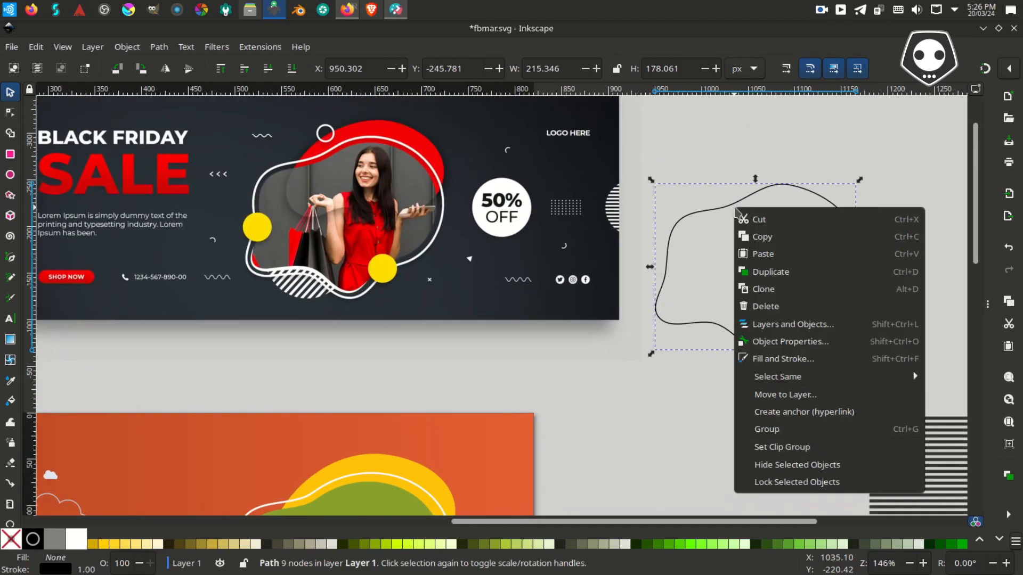
left_click(771, 271)
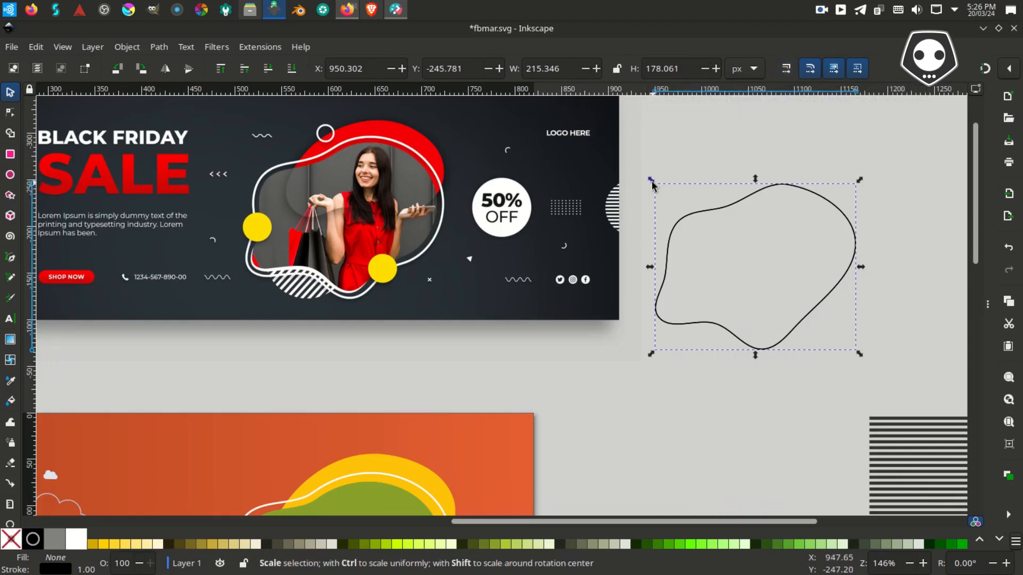
left_click_drag(650, 180, 660, 198)
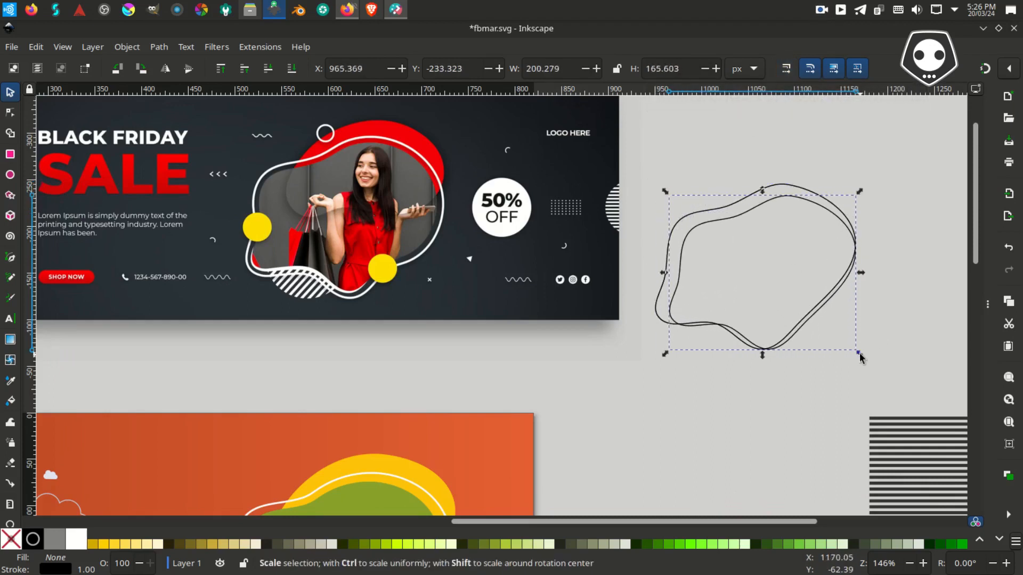
left_click_drag(857, 351, 843, 343)
Turn snapping on and shift the inner outline slightly within the outer one
left_click(794, 185, "shift")
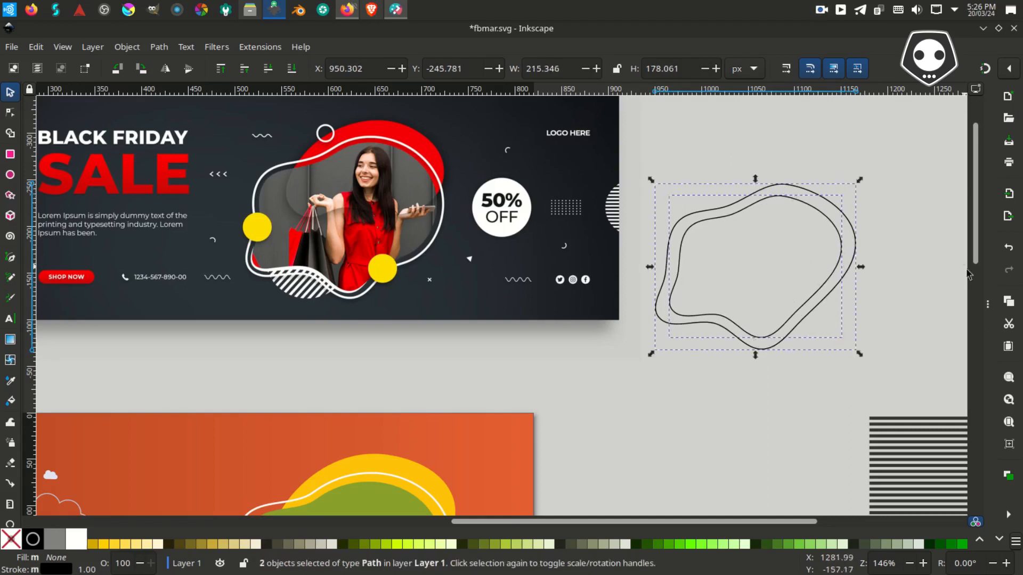
left_click(984, 69)
left_click(813, 175)
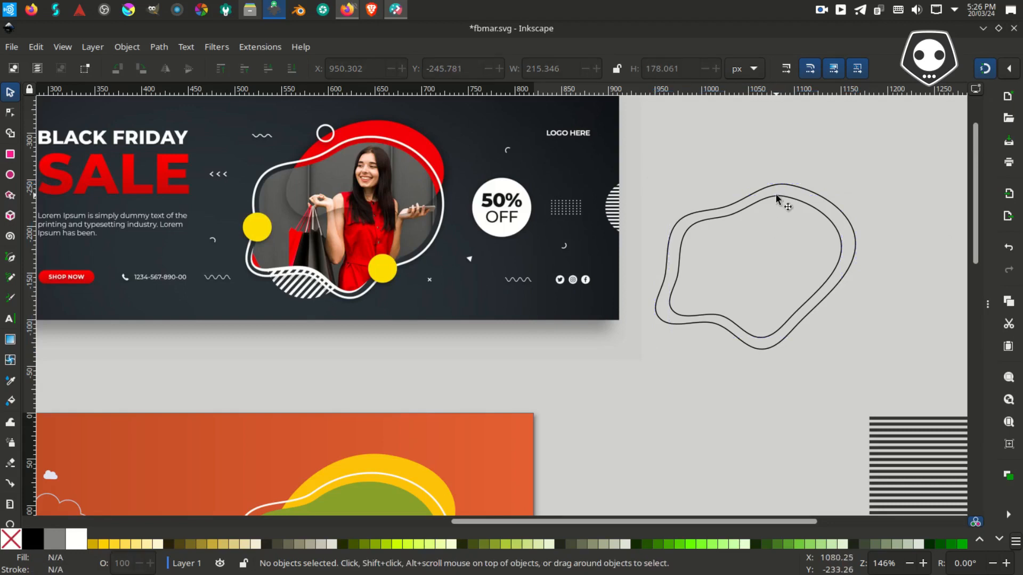
left_click(776, 193)
left_click_drag(776, 194, 779, 193)
Turn off snapping and center the inner outline on the outer one, both horizontally and vertically
left_click(987, 304)
left_click(984, 68)
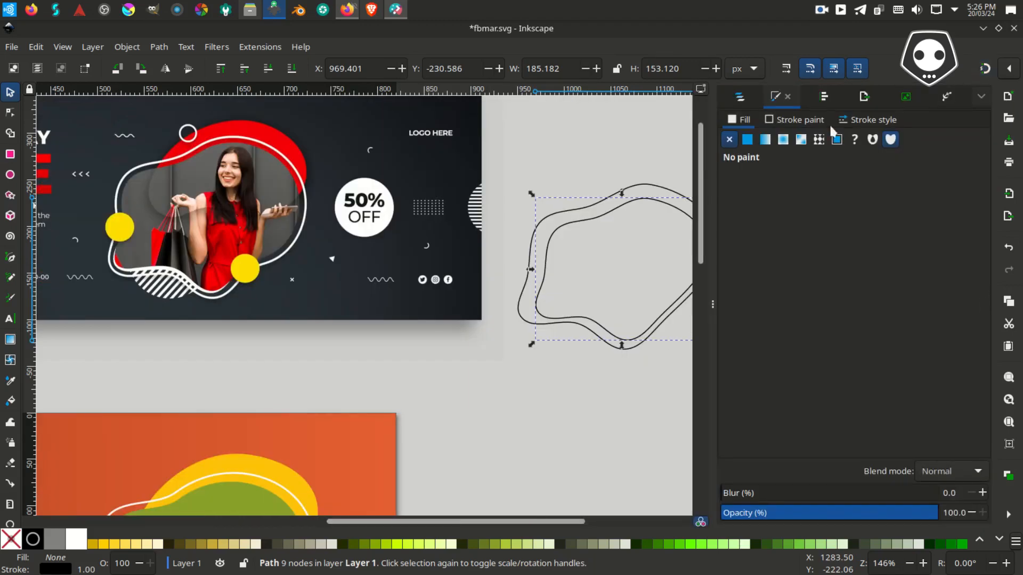
left_click(824, 97)
left_click(546, 221, "shift")
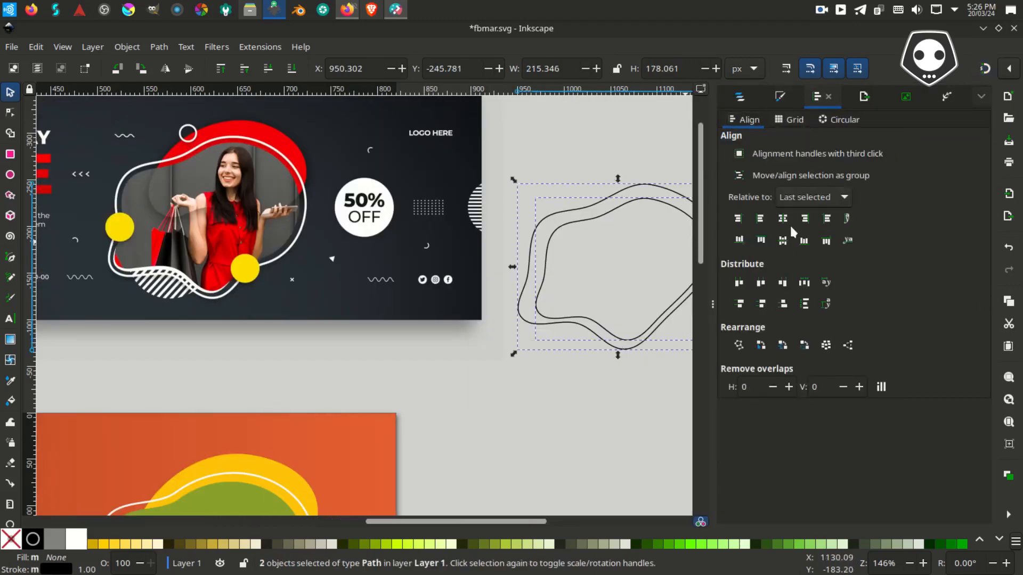
left_click(782, 241)
left_click(782, 246)
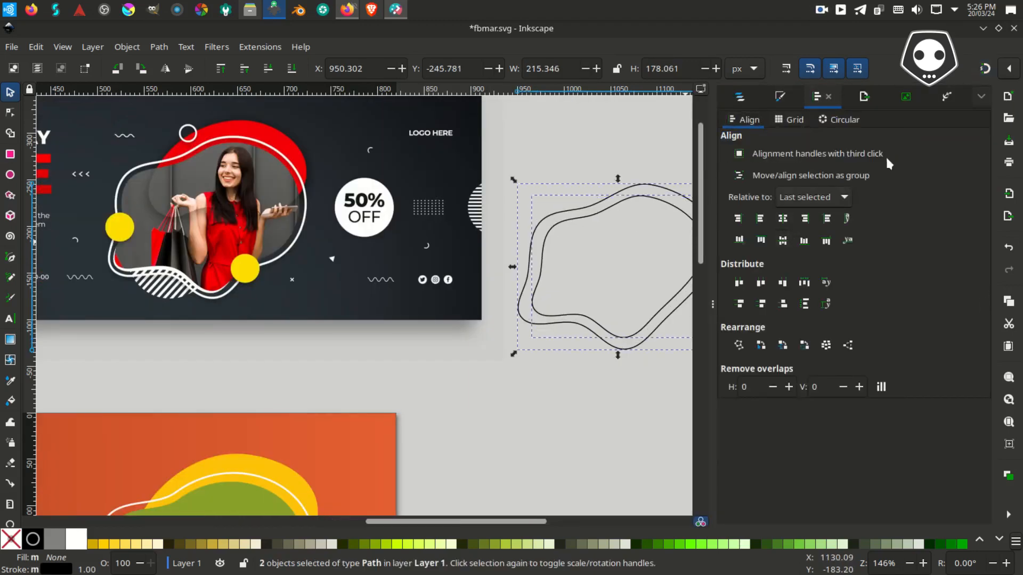
left_click(713, 306)
Give the outer blob outline a white stroke 2 px wide
left_click(714, 165)
left_click(716, 213)
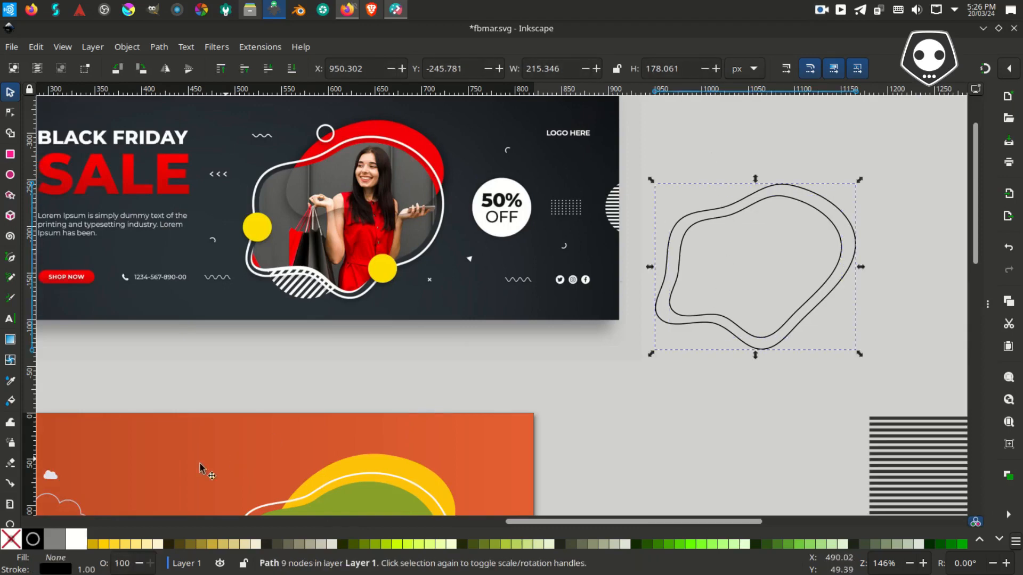
left_click(76, 540, "shift")
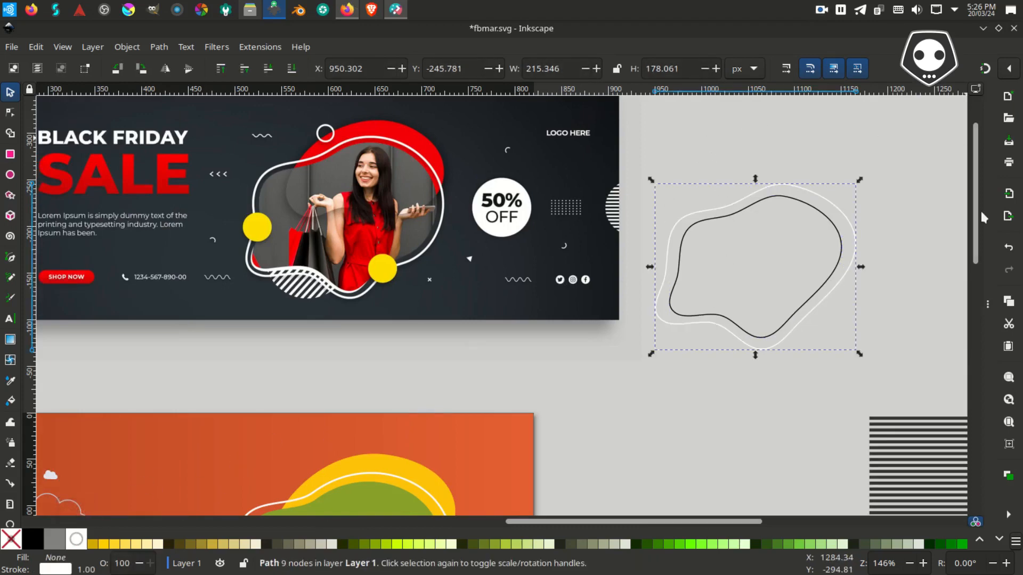
left_click(989, 307)
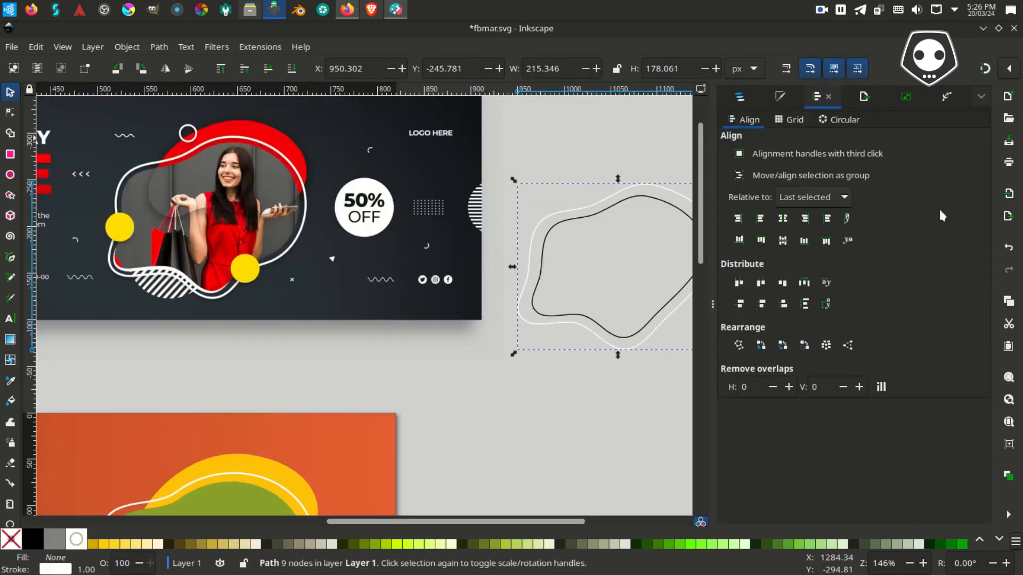
left_click(780, 98)
left_click(866, 119)
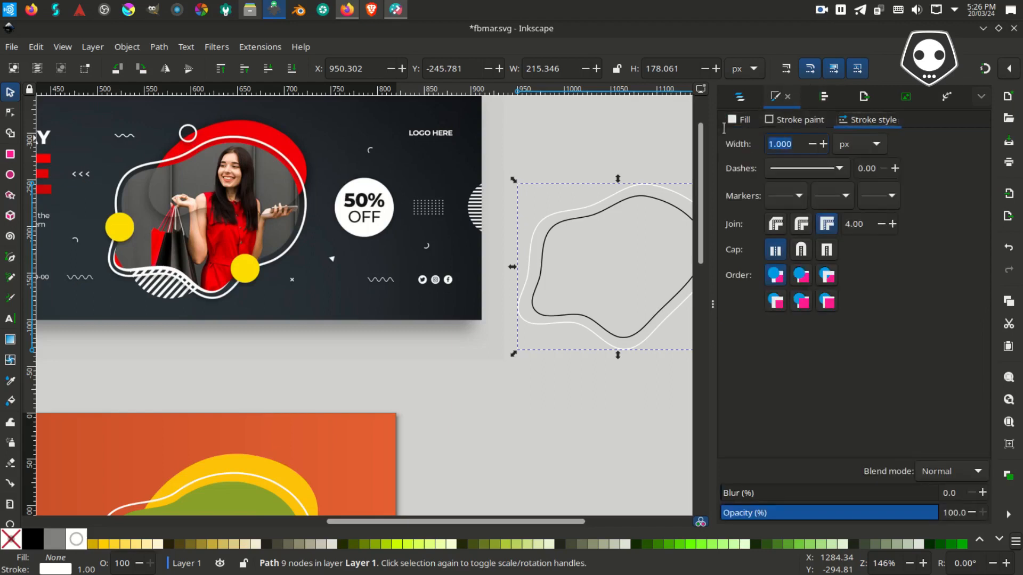
type("2")
key("Return")
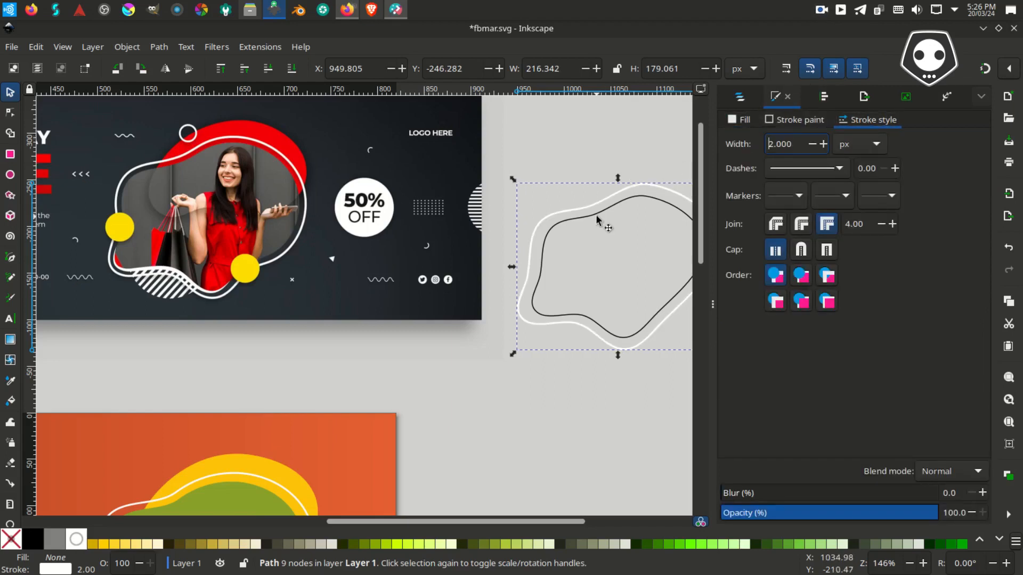
Fill the inner blob with olive green and remove its stroke
left_click(603, 209)
left_click(602, 209)
left_click(591, 224)
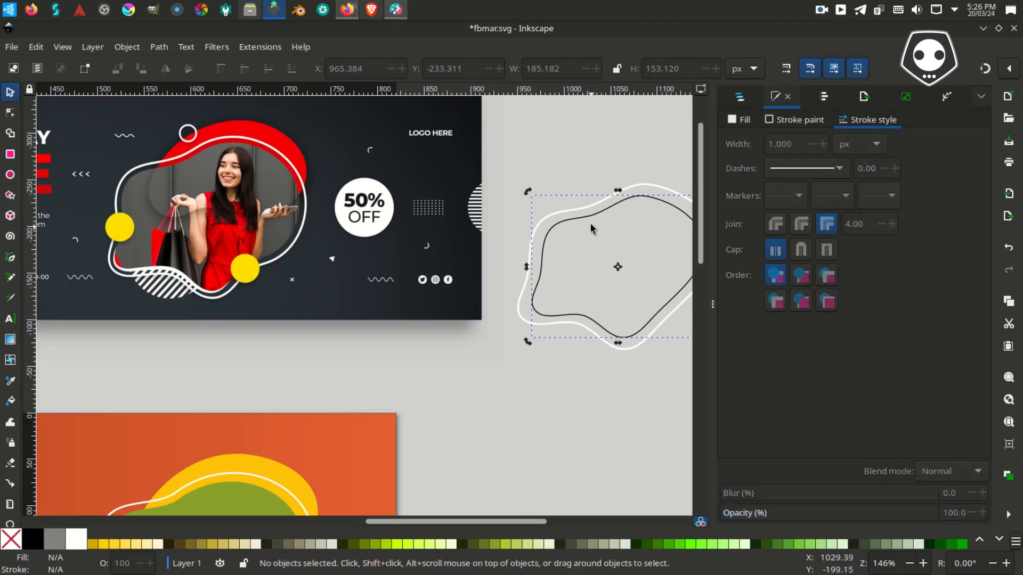
left_click(620, 211)
left_click(371, 543)
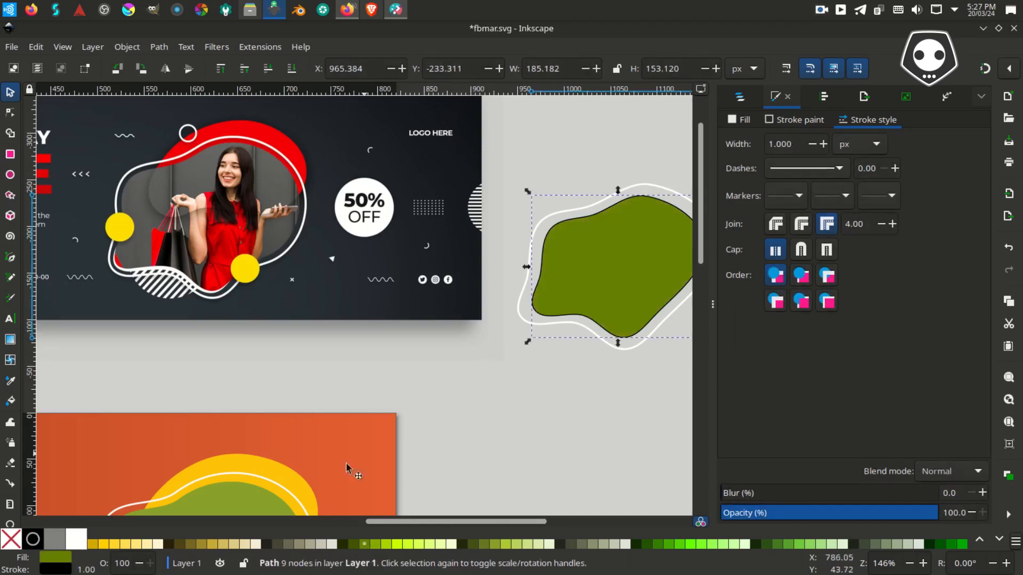
left_click(10, 539, "shift")
Deselect the green blob and save the document
left_click_drag(542, 353, 495, 392)
key("Escape")
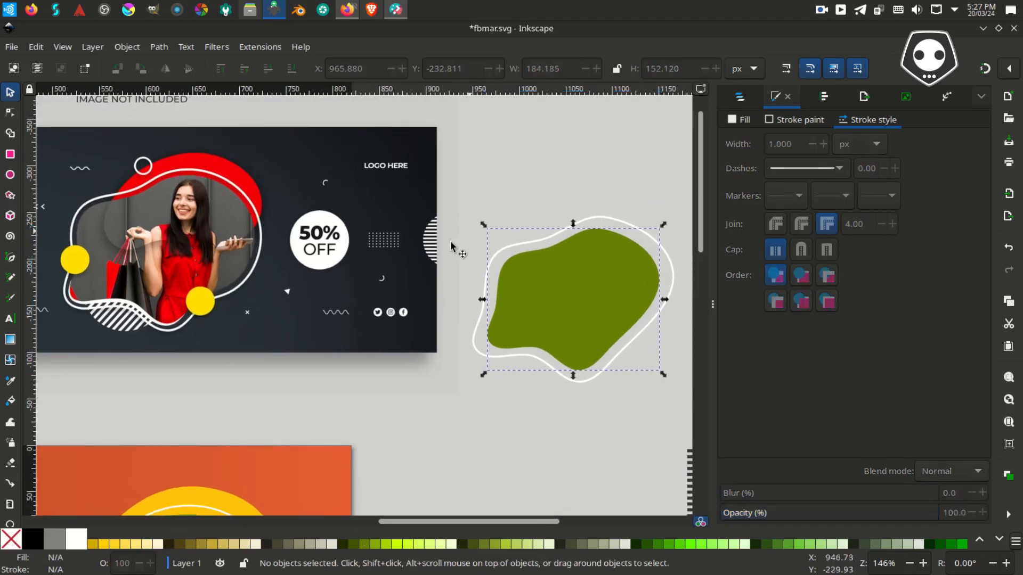
left_click_drag(449, 243, 593, 279)
scroll(272, 260, "up", 2)
key("ctrl+s")
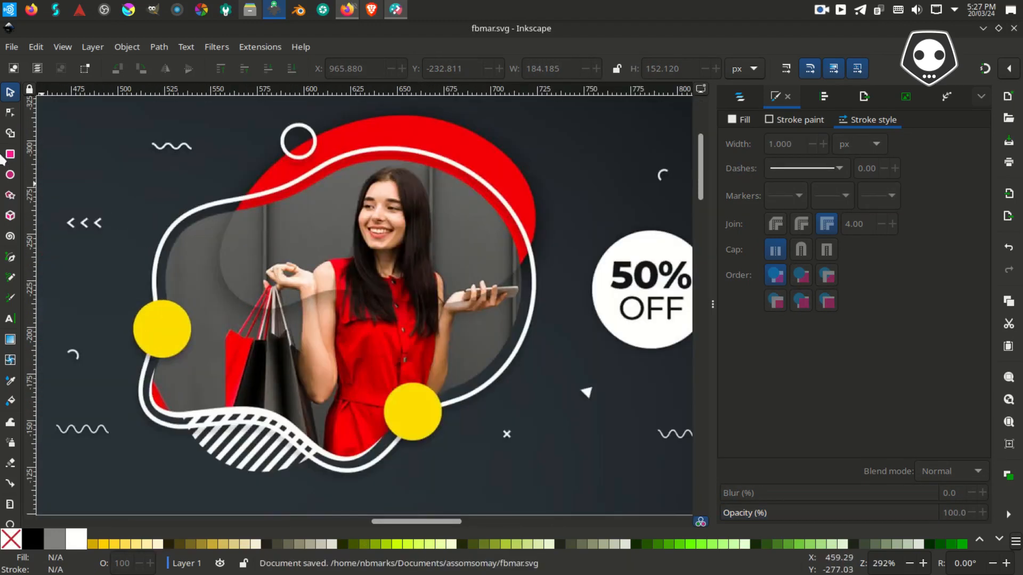
Draw a closed four-node path with straight segments around the red shape behind the woman's photo
left_click(10, 112)
scroll(55, 140, "up", 2)
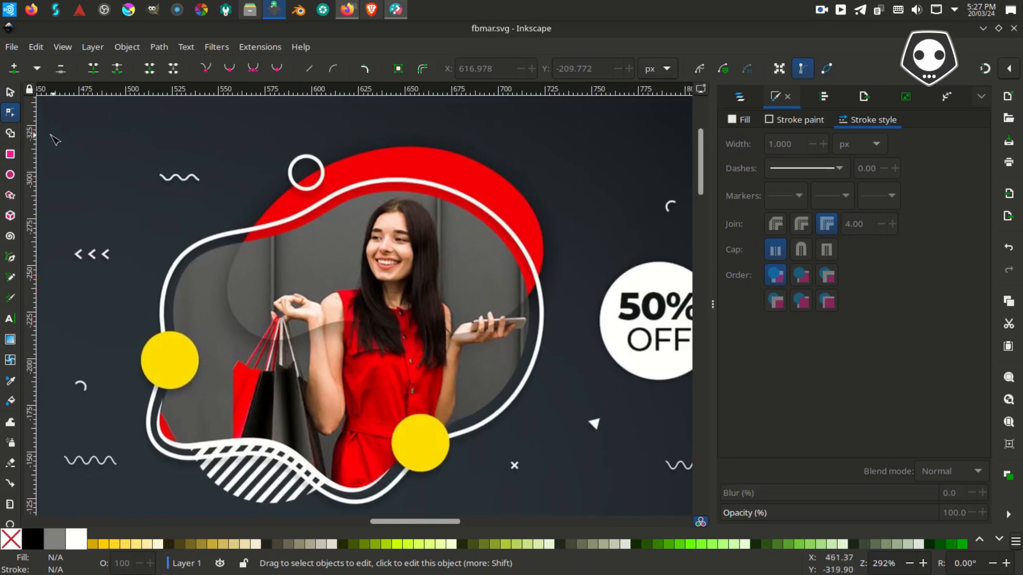
left_click(9, 259)
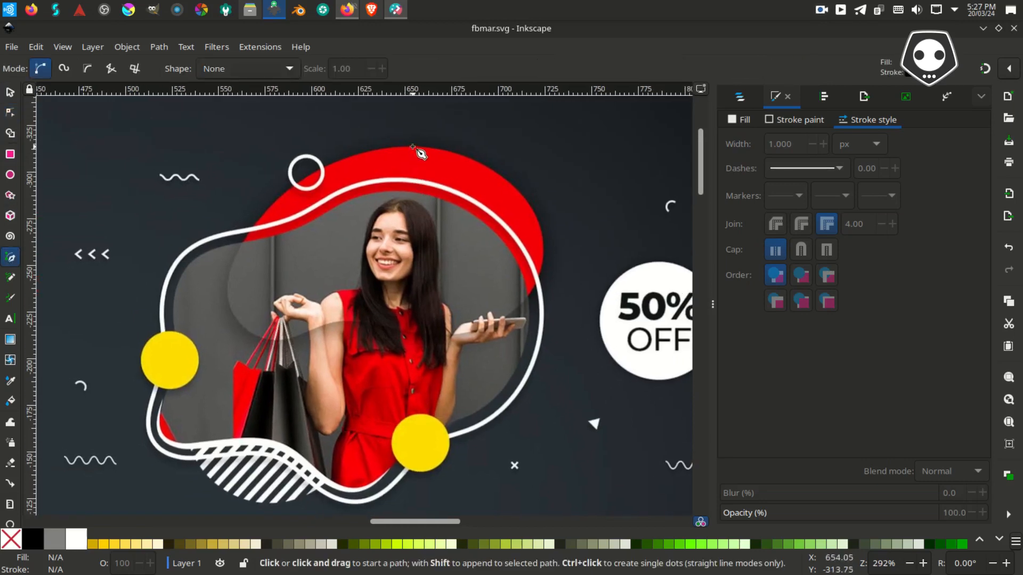
left_click(414, 145)
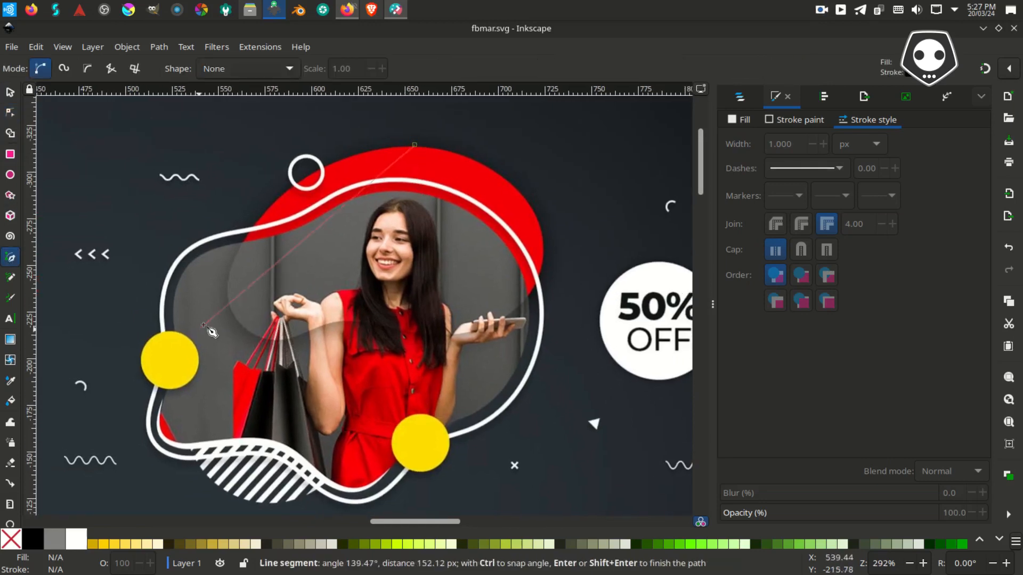
left_click(233, 310)
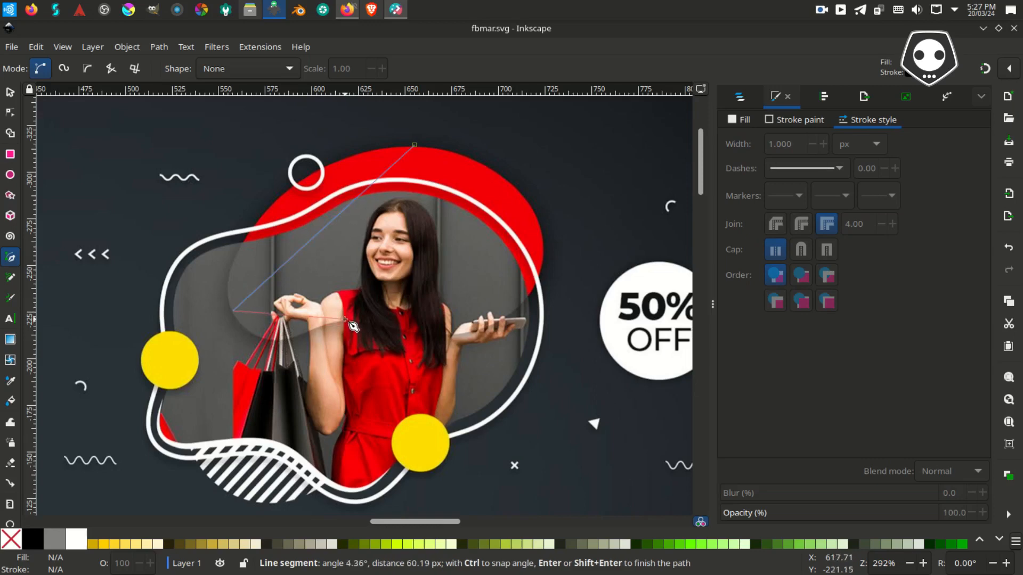
left_click(536, 289)
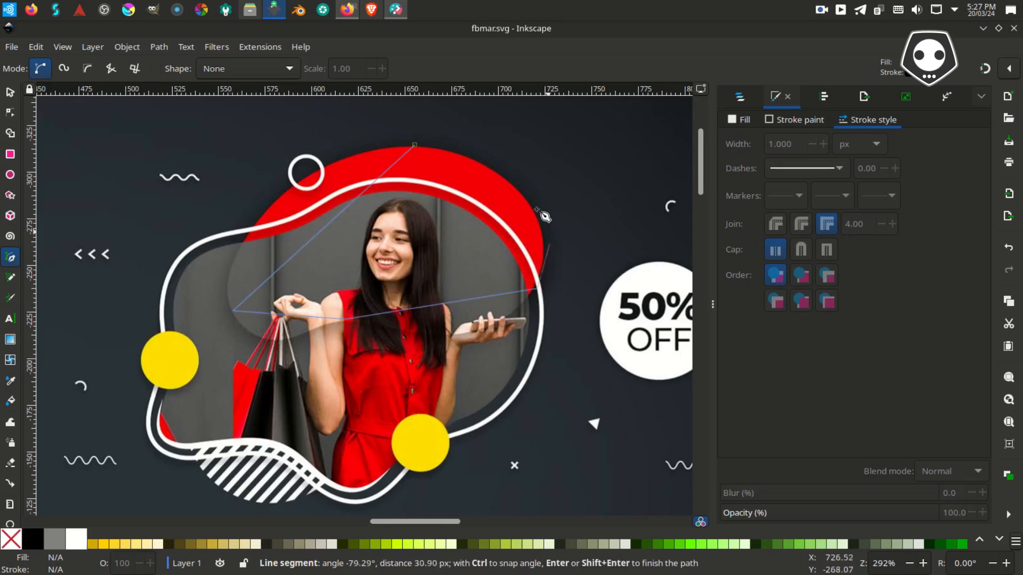
left_click(416, 146)
Make all four nodes of the path auto-smooth and adjust its nodes and handles to follow the red shape's contour
left_click(9, 112)
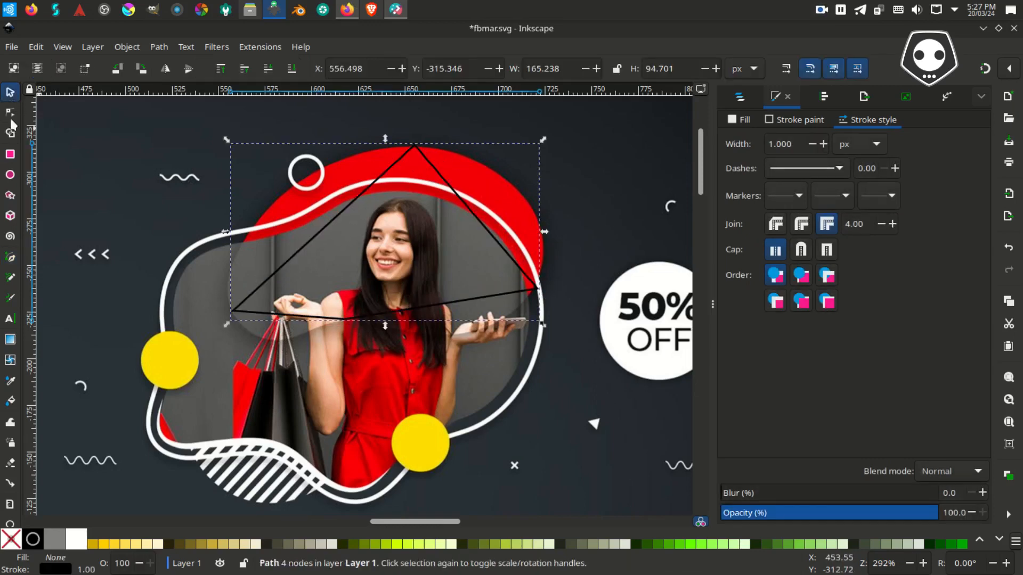
left_click_drag(187, 118, 602, 339)
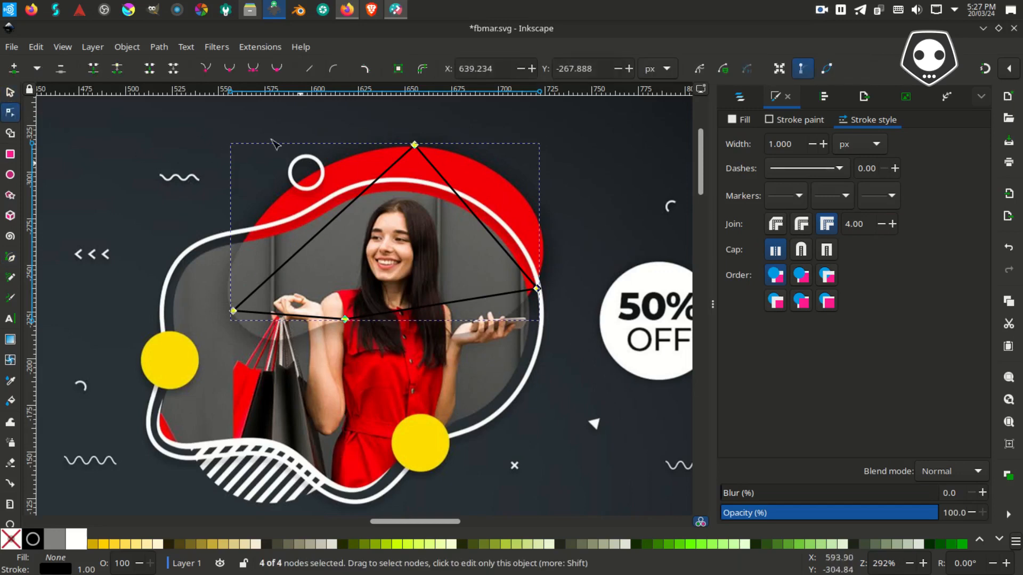
left_click(276, 68)
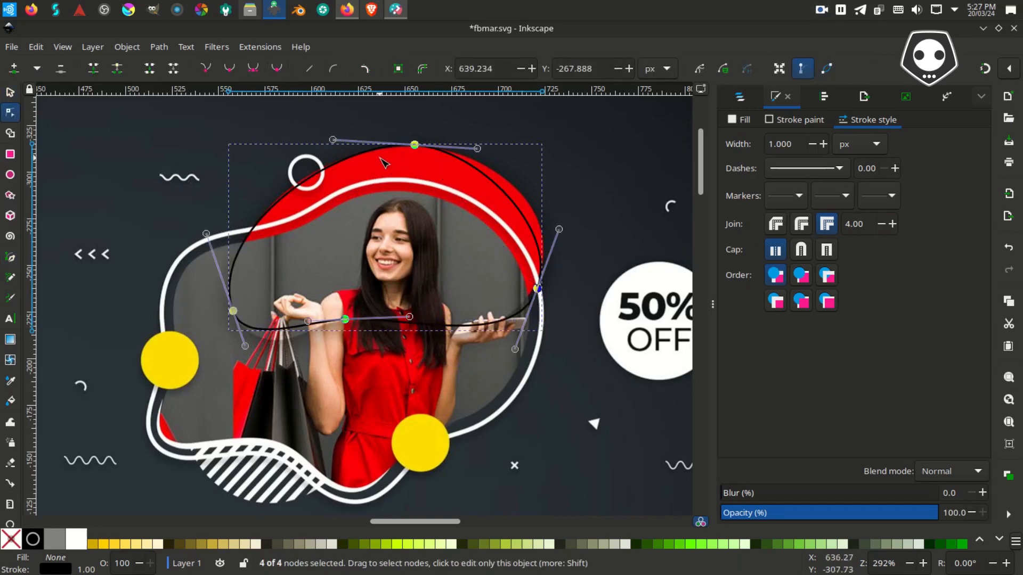
left_click_drag(409, 317, 413, 307)
left_click_drag(234, 311, 237, 325)
key("ctrl+z")
left_click(233, 311)
left_click_drag(331, 142, 317, 141)
left_click_drag(481, 152, 508, 150)
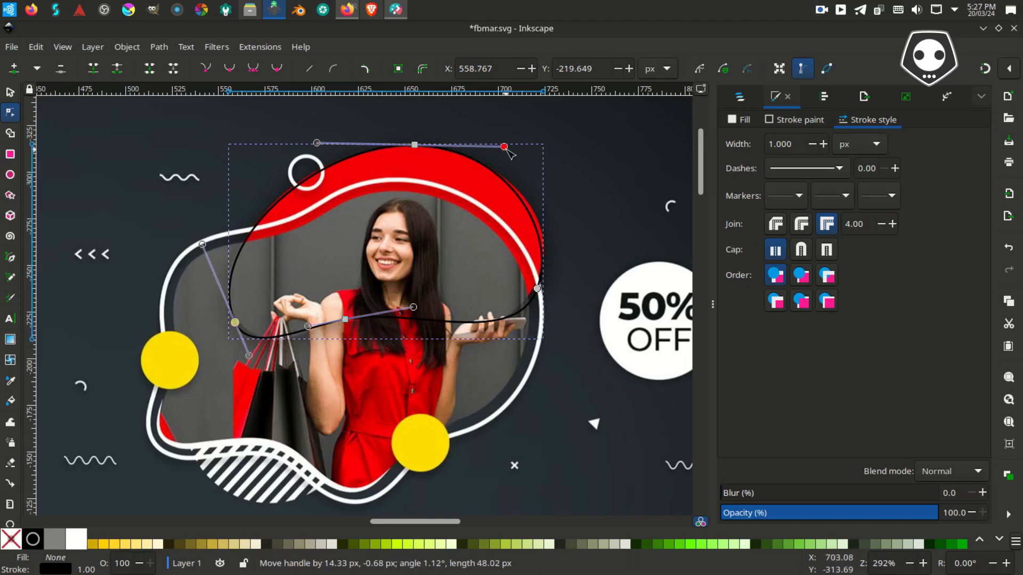
left_click_drag(538, 289, 484, 299)
Move the smoothed outline over the upper part of the green blob and lower it behind the blob
key("s")
scroll(502, 280, "down", 4)
scroll(483, 299, "up", 2)
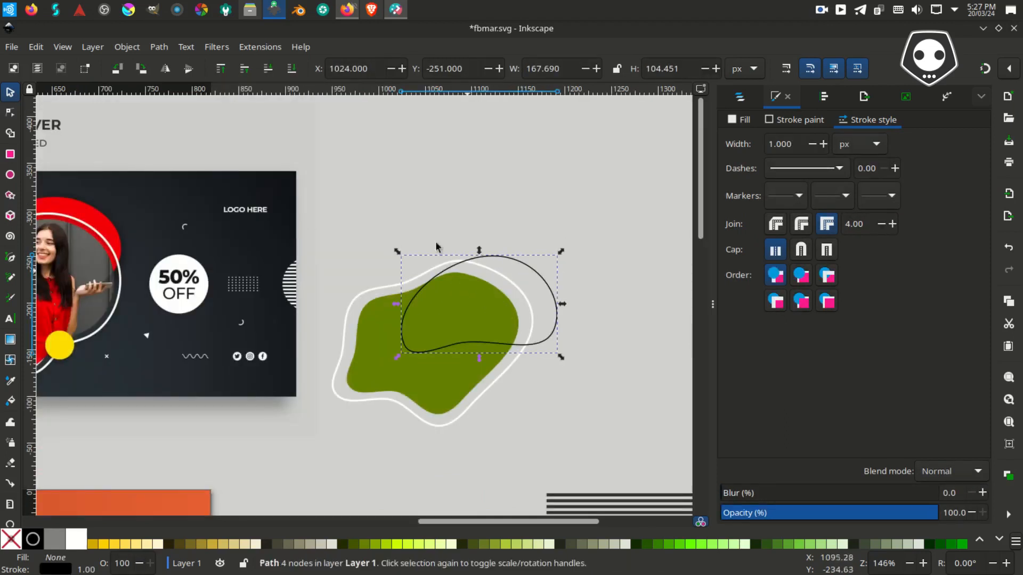
left_click(271, 70)
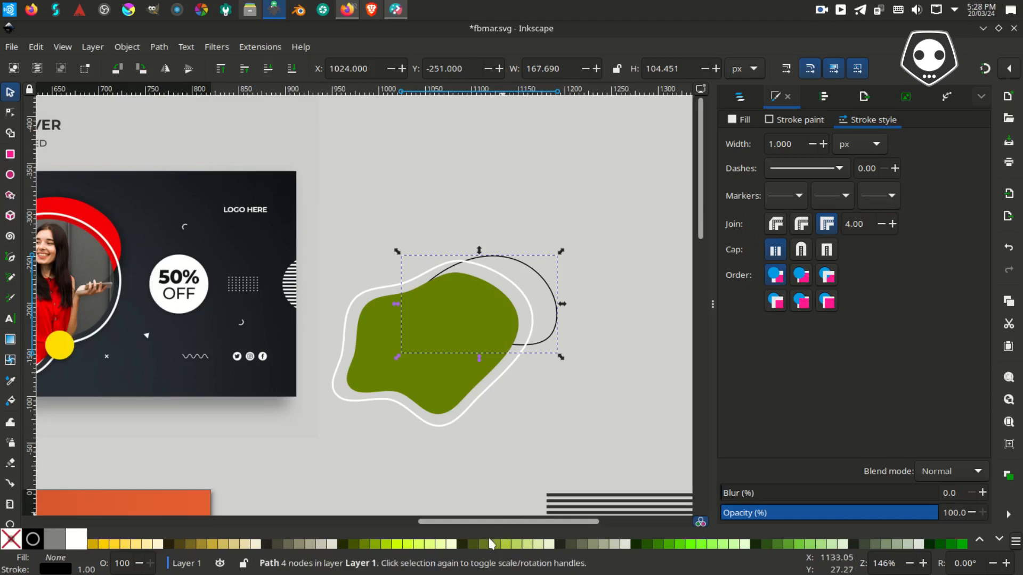
Fill the shape behind the green blob with golden yellow, remove its stroke, and reposition it along the blob's upper edge
left_click(104, 543)
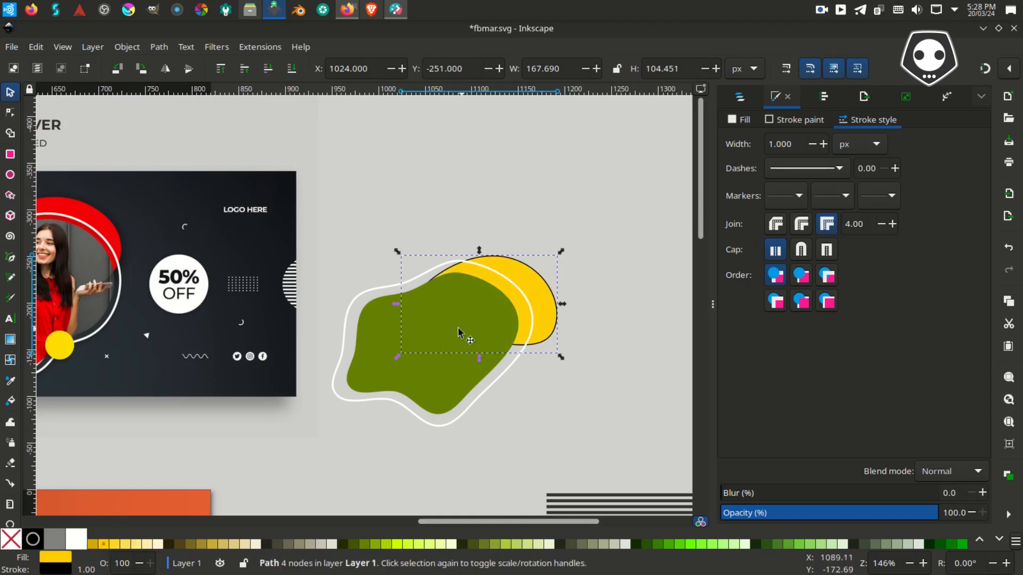
left_click(11, 539, "shift")
mouse_move(554, 292)
left_mouse_down()
mouse_move(643, 256)
mouse_move(582, 240)
left_mouse_up()
scroll(573, 258, "down", 2)
left_click_drag(566, 277, 549, 252)
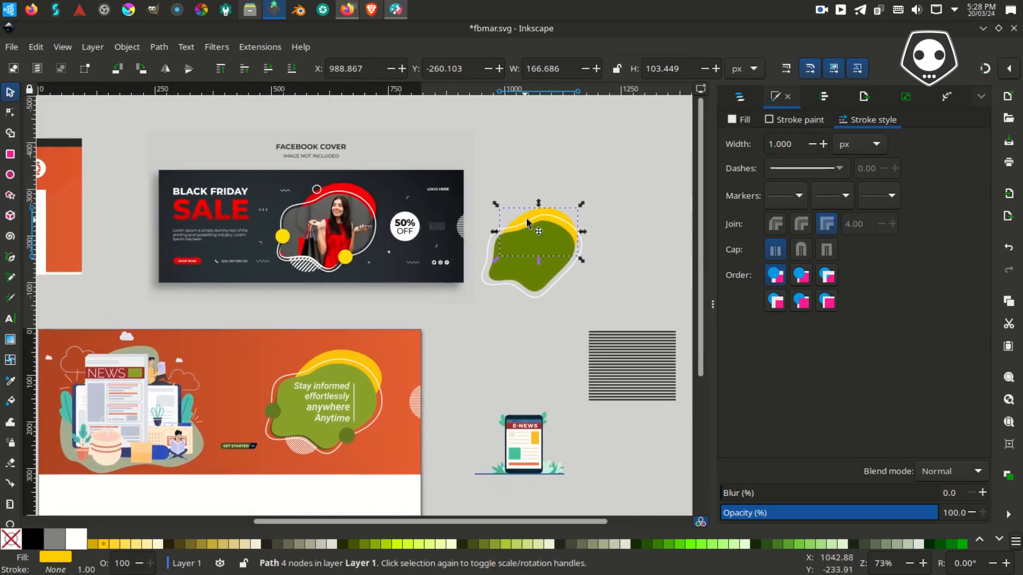
Deselect the yellow shape, look at the existing striped block, and save the document
scroll(545, 211, "up", 2)
key("Escape")
left_click_drag(487, 267, 329, 120)
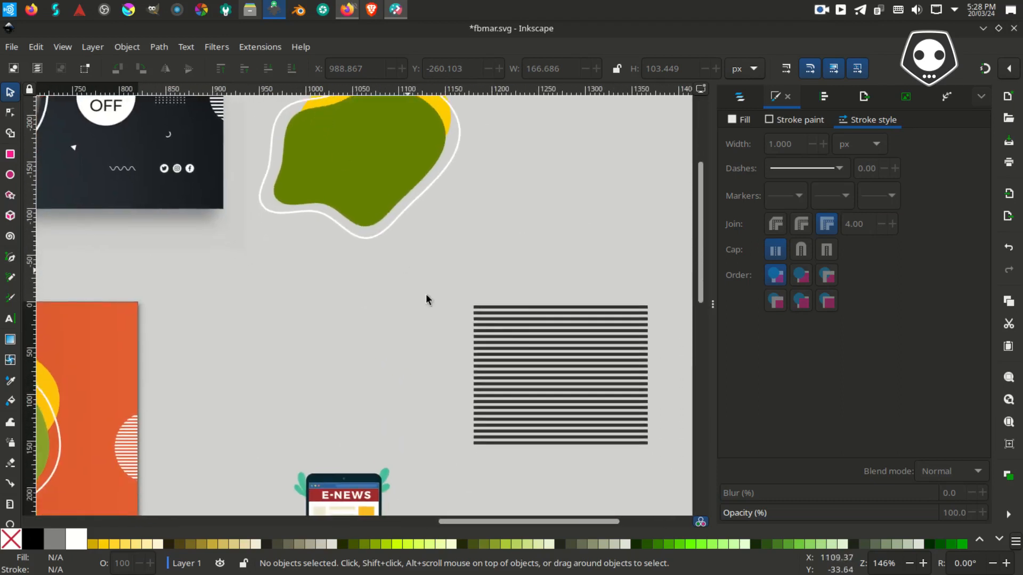
left_click(541, 325)
left_click_drag(541, 332, 494, 412)
left_click(545, 282)
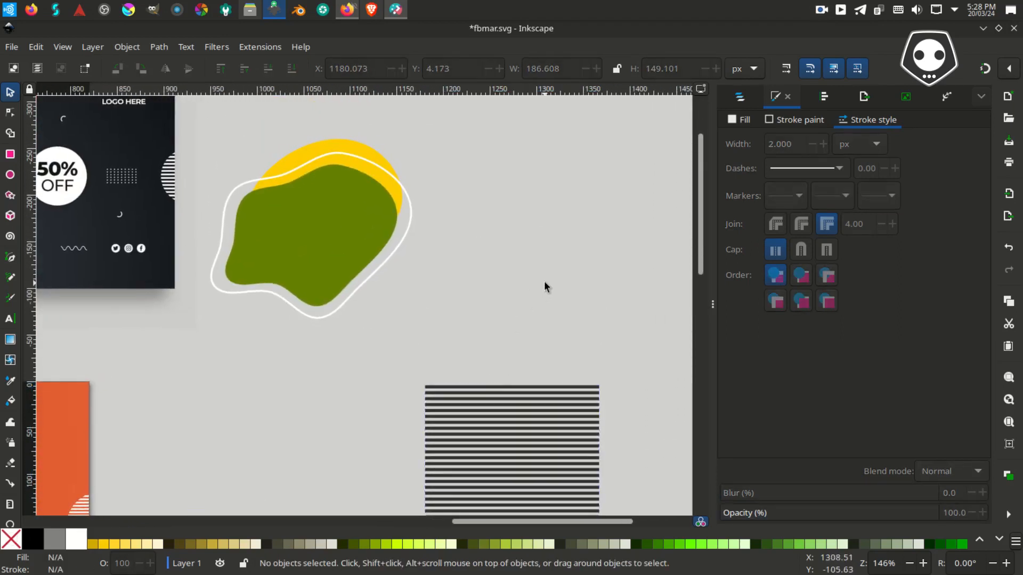
scroll(425, 304, "left", 2)
scroll(425, 303, "up", 1)
key("ctrl+s")
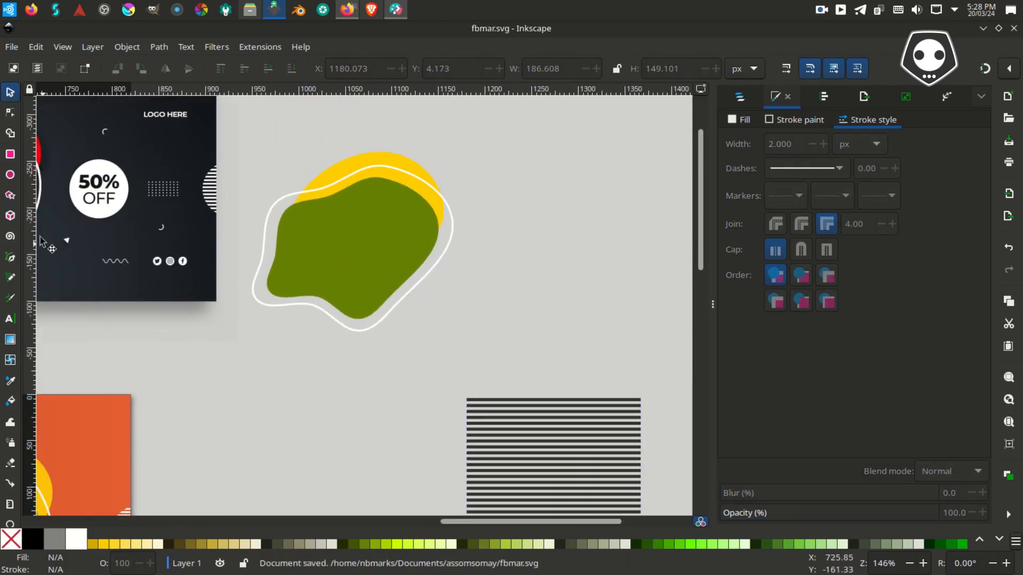
Draw a thin horizontal rectangle about 265 by 10 px in the empty area beside the blobs and fill it dark grey
scroll(299, 219, "right", 5)
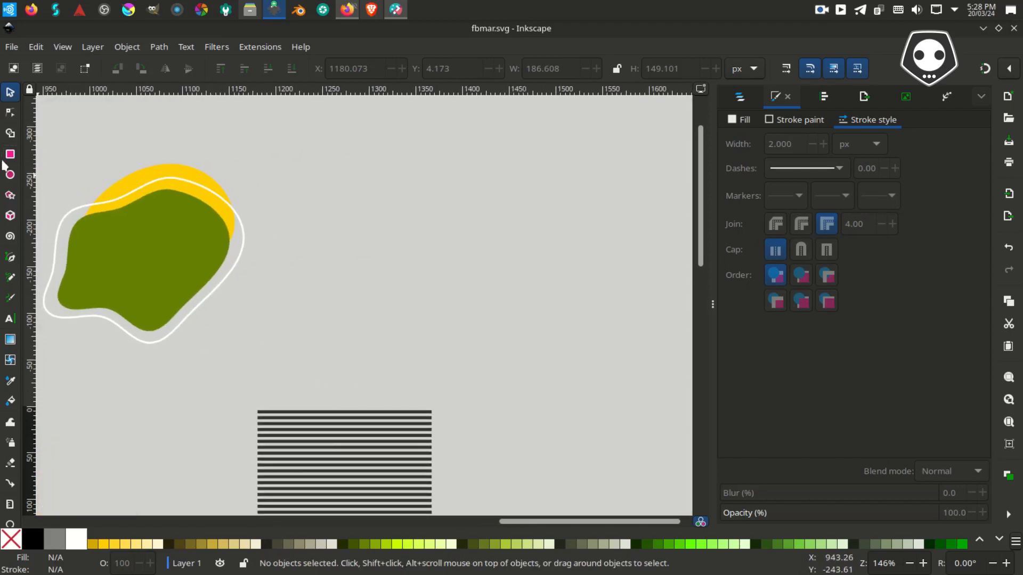
left_click(10, 155)
left_click_drag(296, 207, 542, 214)
key("s")
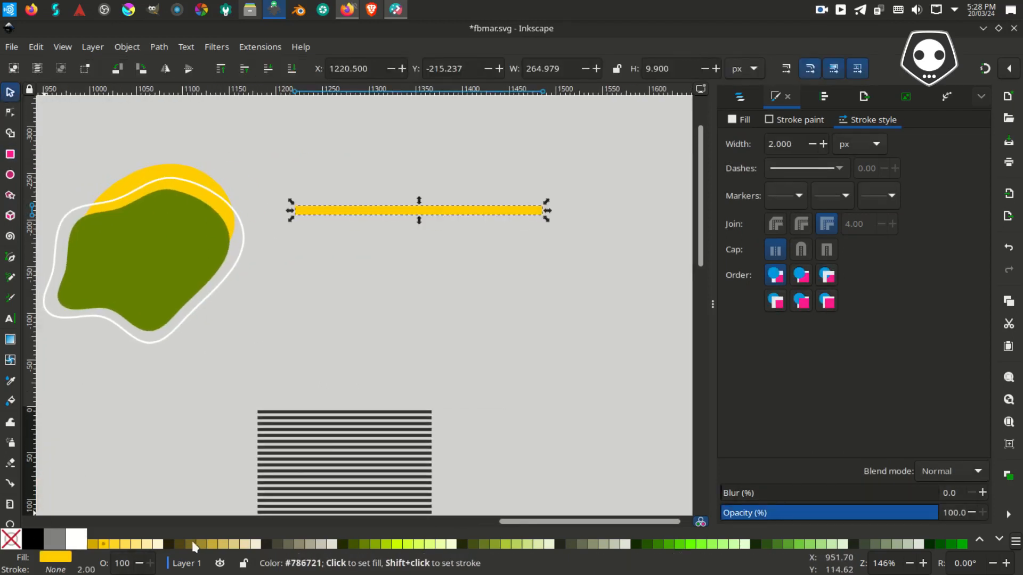
scroll(128, 548, "up", 10)
left_click(105, 543)
left_click_drag(414, 250, 471, 313)
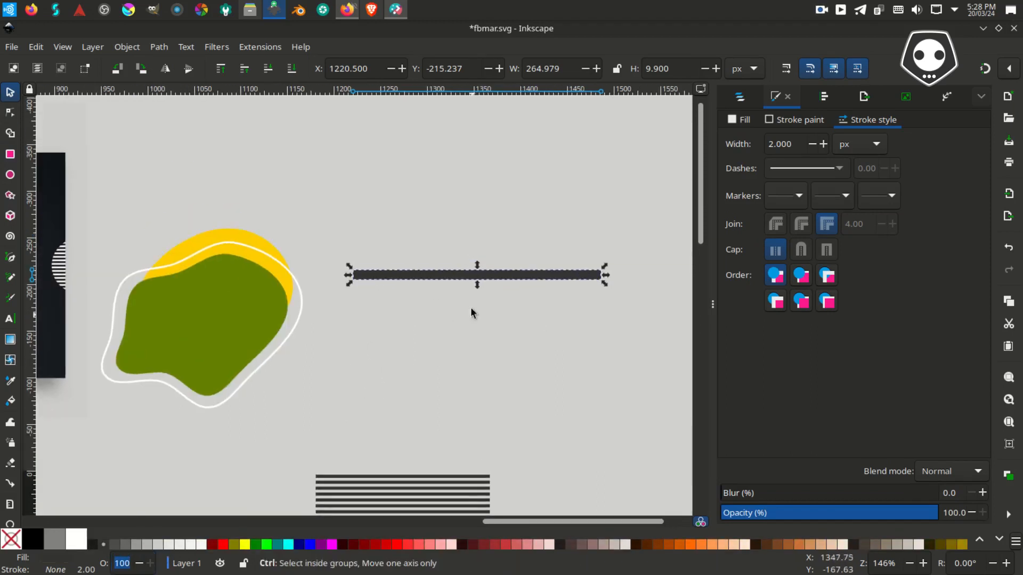
Reduce the dark grey bar's height to about 3.4 px and save the document
scroll(479, 288, "up", 3)
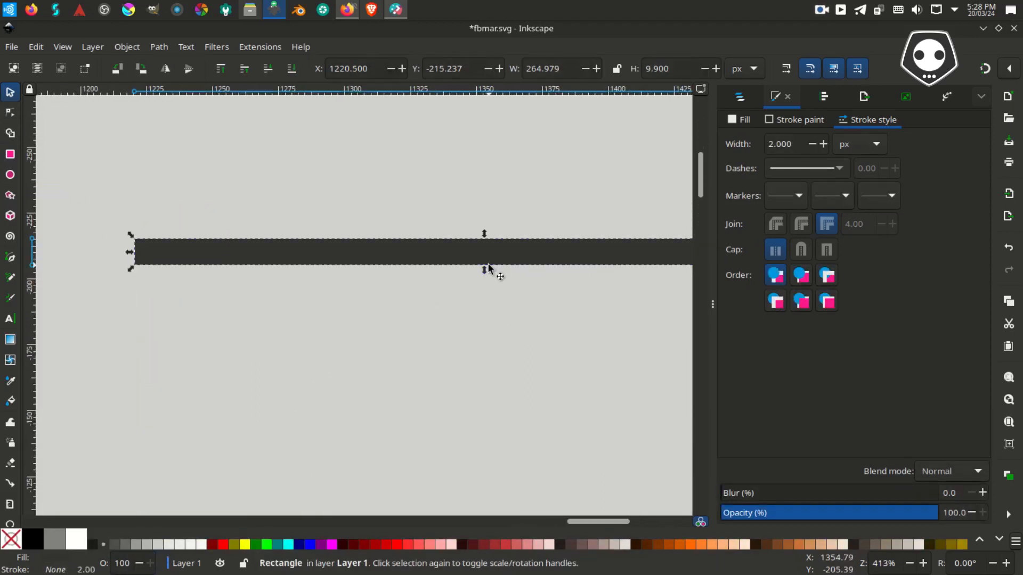
left_click_drag(488, 265, 488, 256)
scroll(491, 280, "down", 3)
key("ctrl+s")
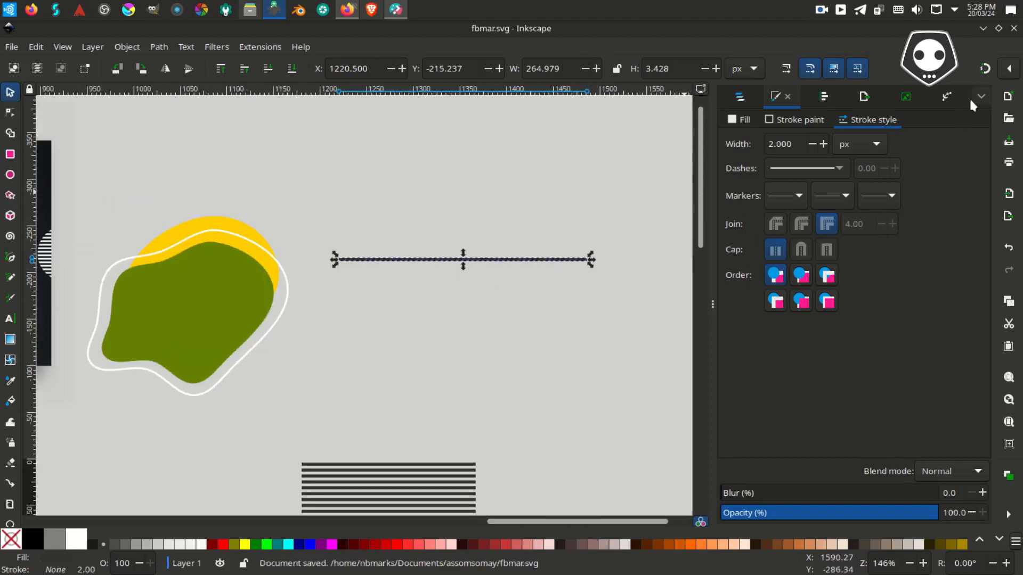
Apply the Tiling live path effect to the dark grey bar
left_click(946, 100)
left_click(156, 45)
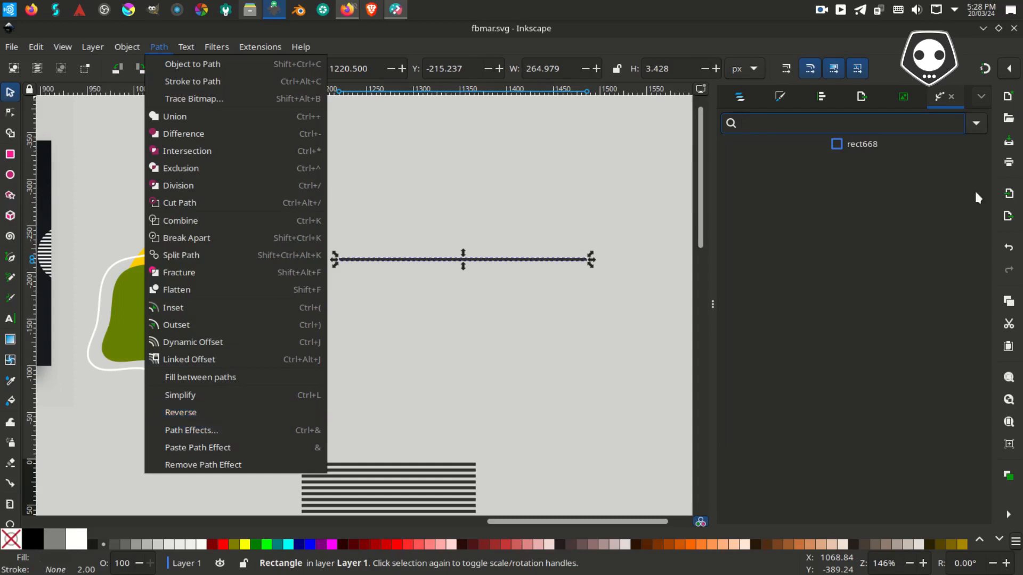
left_click(946, 97)
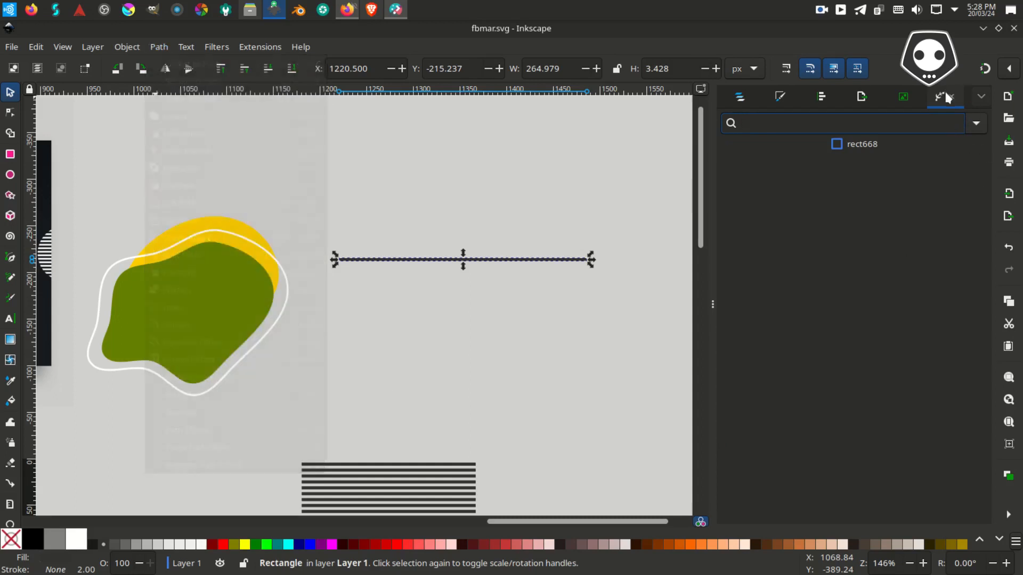
left_click(976, 123)
left_click(673, 381)
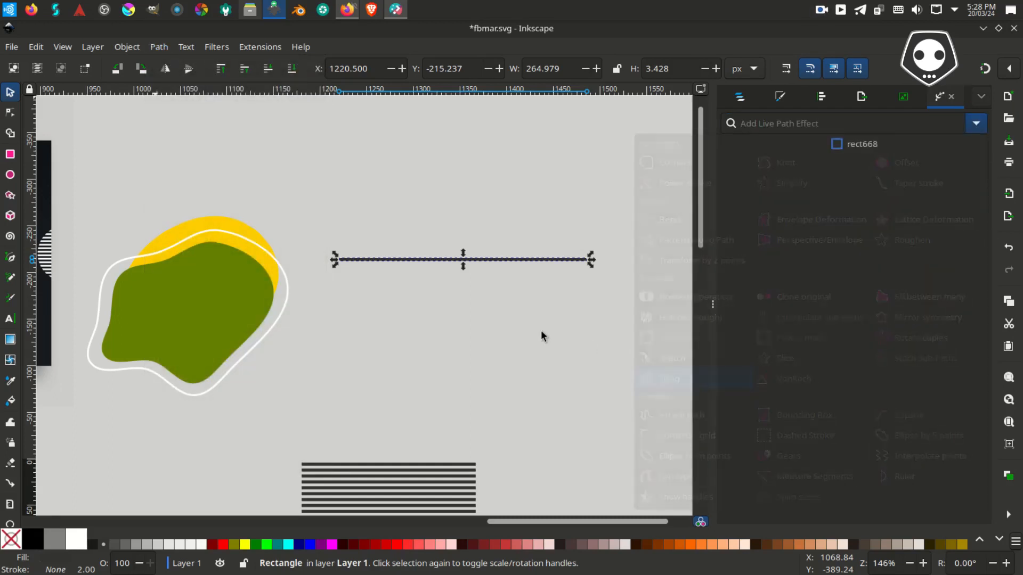
Check the existing striped block's tiling settings and set the new bar's tiling to 1 column and 24 rows
left_click_drag(515, 321, 305, 306)
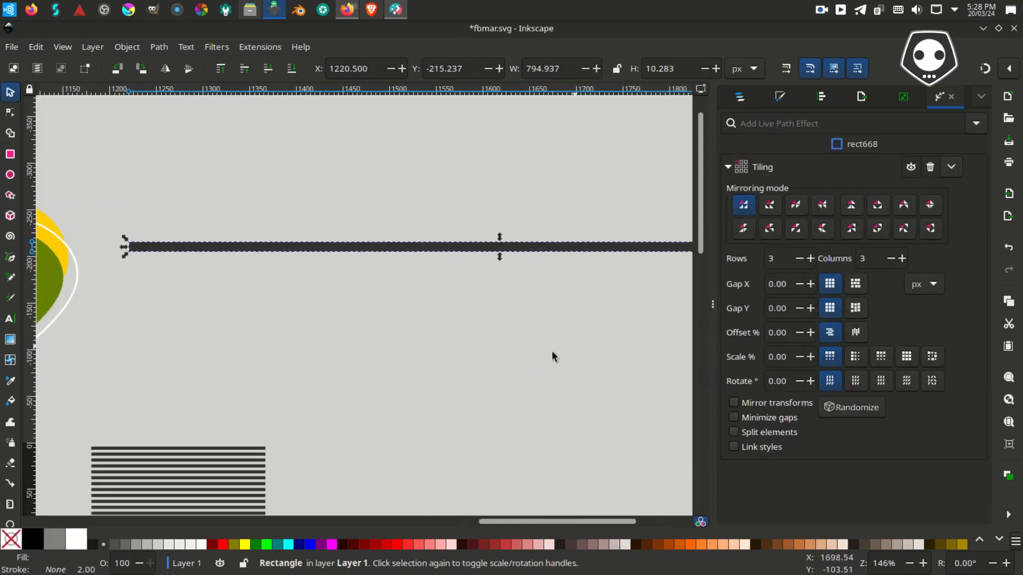
scroll(528, 352, "down", 1)
left_click(303, 432)
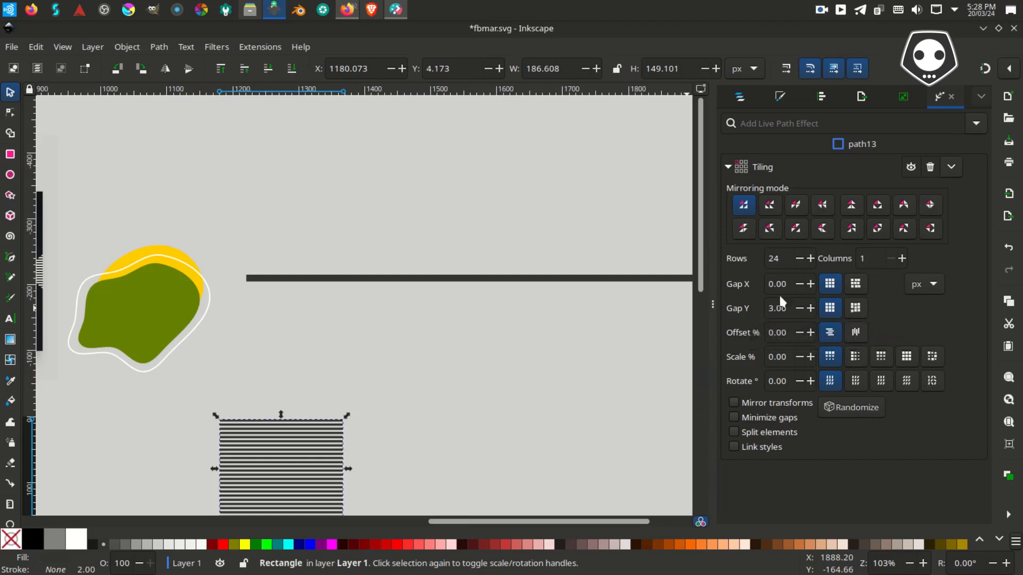
left_click(553, 281)
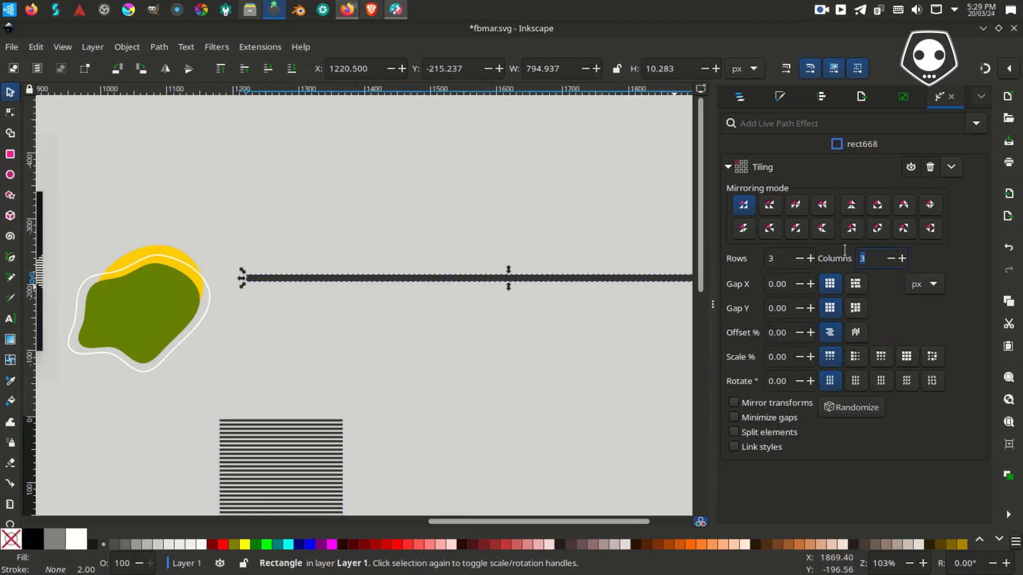
type("1")
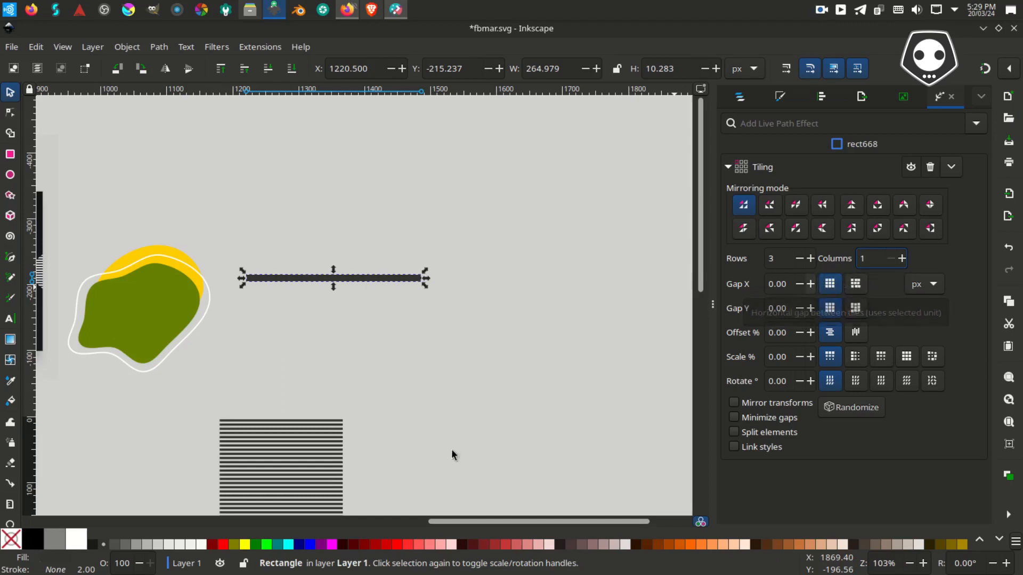
left_click(326, 454)
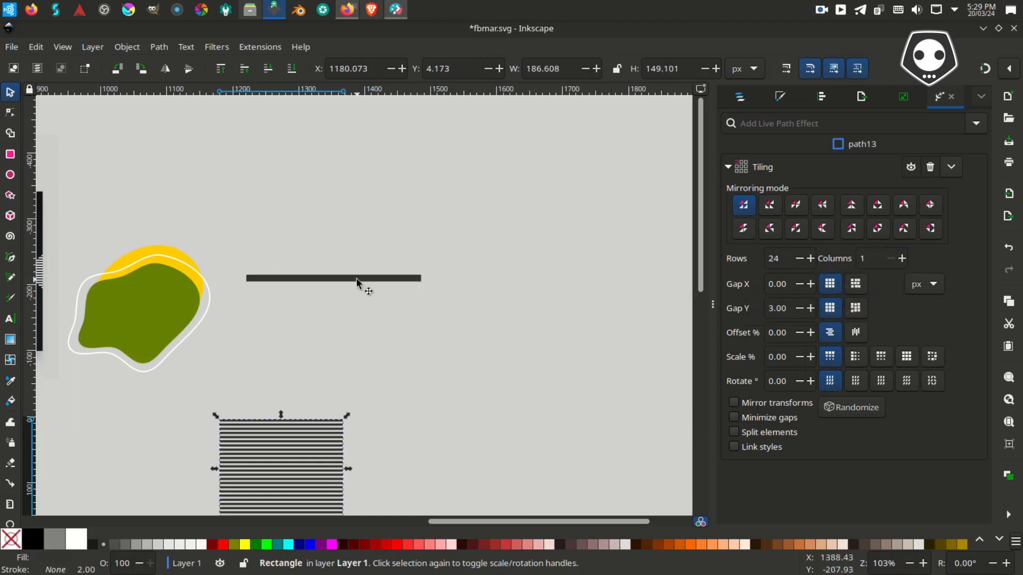
key("Tab")
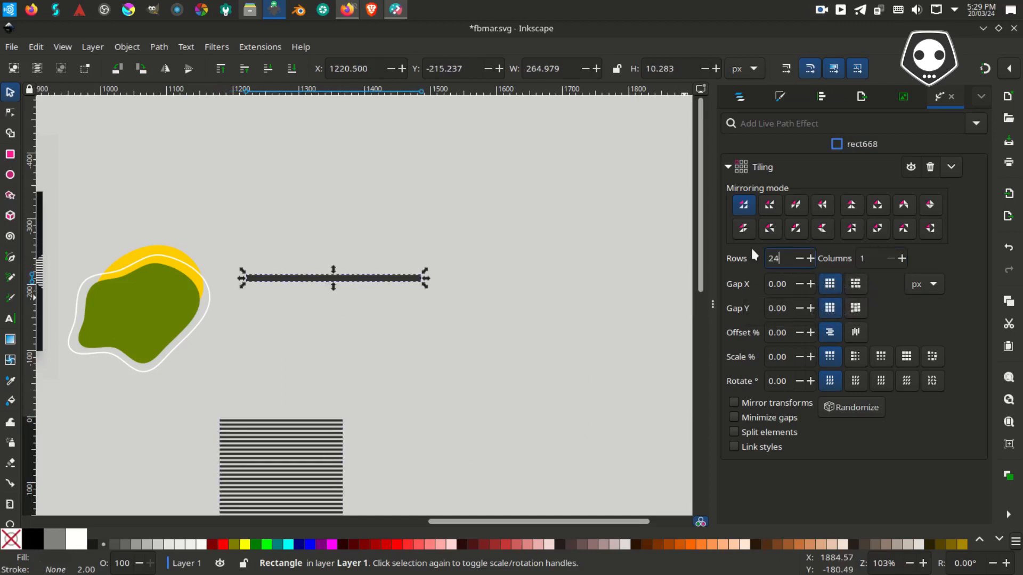
key("Return")
Try a vertical gap of 4 px between the tiled bars, keeping the horizontal gap at 0
left_click(810, 284)
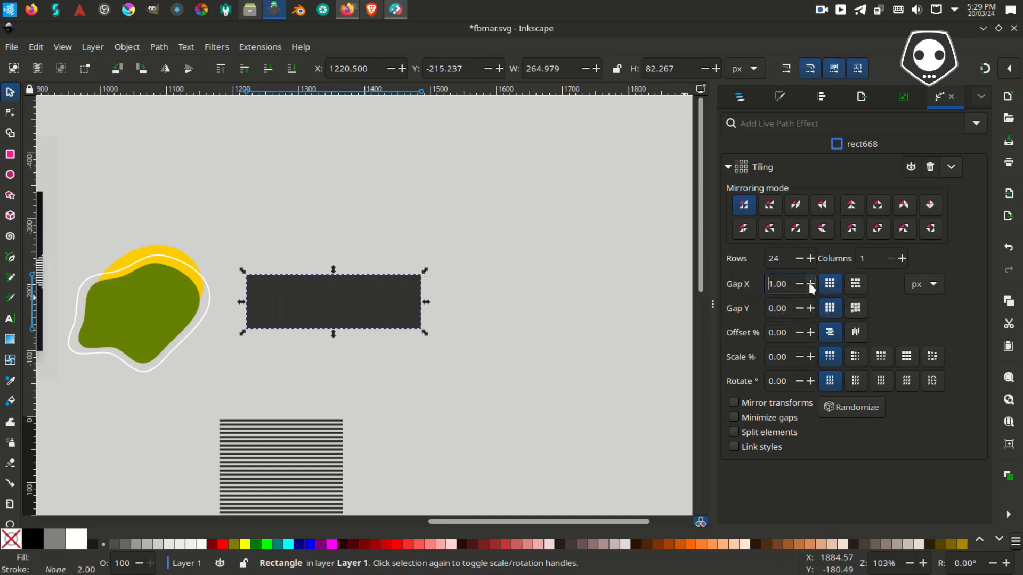
left_click(800, 282)
left_click(800, 281)
left_click(810, 304)
left_click(809, 305)
left_click(809, 308)
left_click(810, 308)
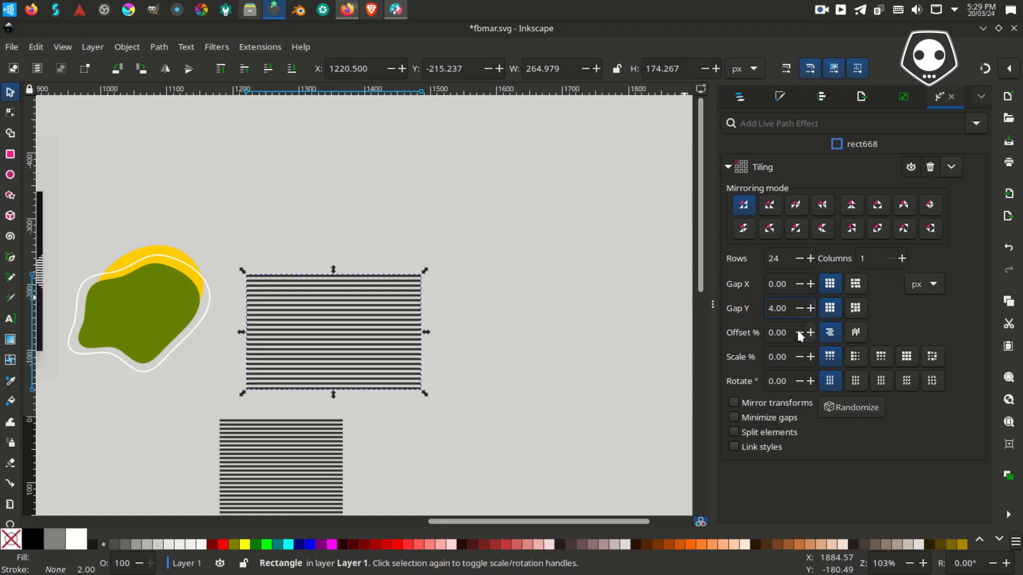
Set the vertical gap between the tiled bars to 3 px and save the document
scroll(423, 309, "left", 3)
scroll(424, 309, "down", 1)
scroll(458, 266, "up", 1)
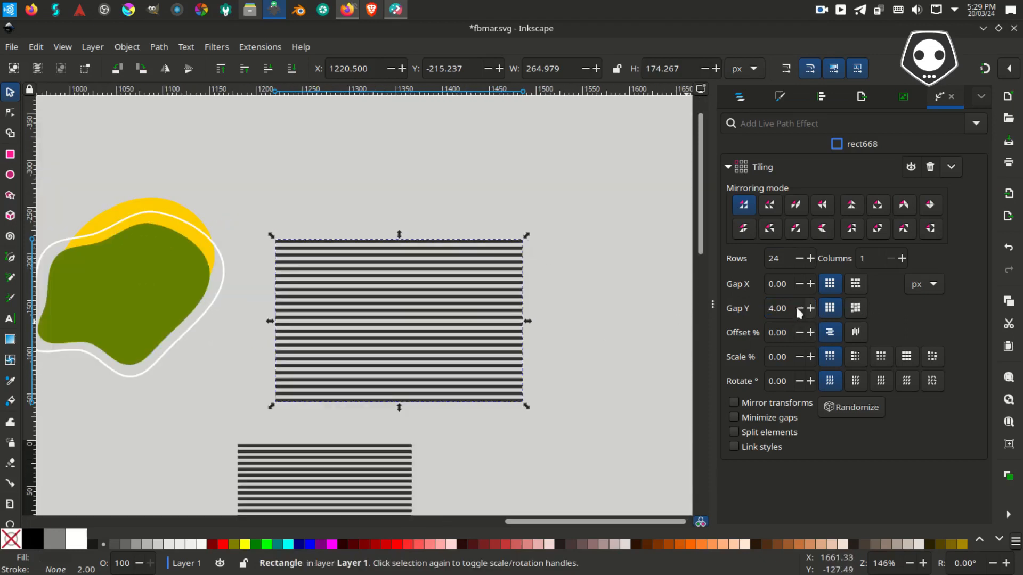
double_click(766, 304)
type("3")
key("Return")
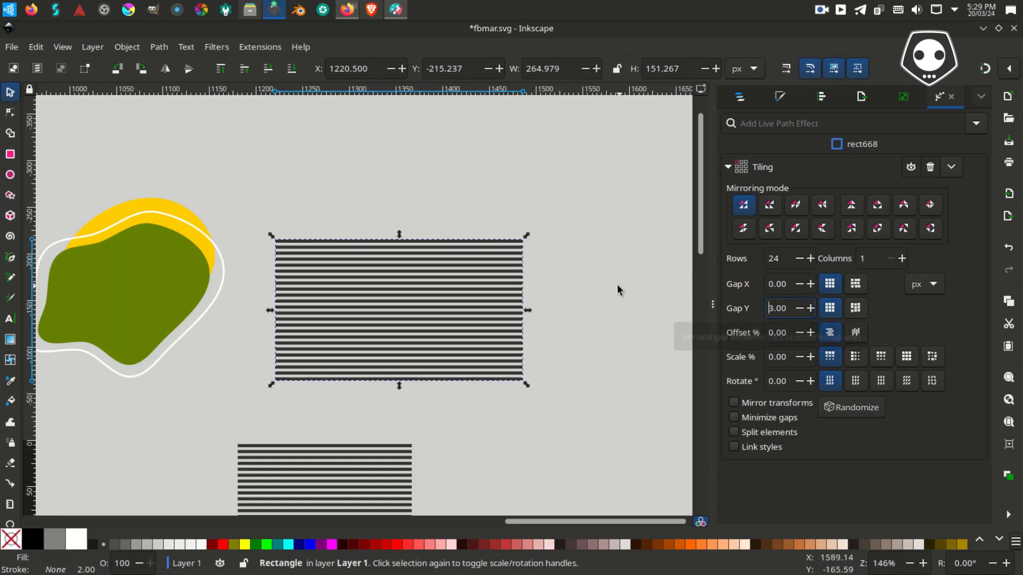
key("ctrl+s")
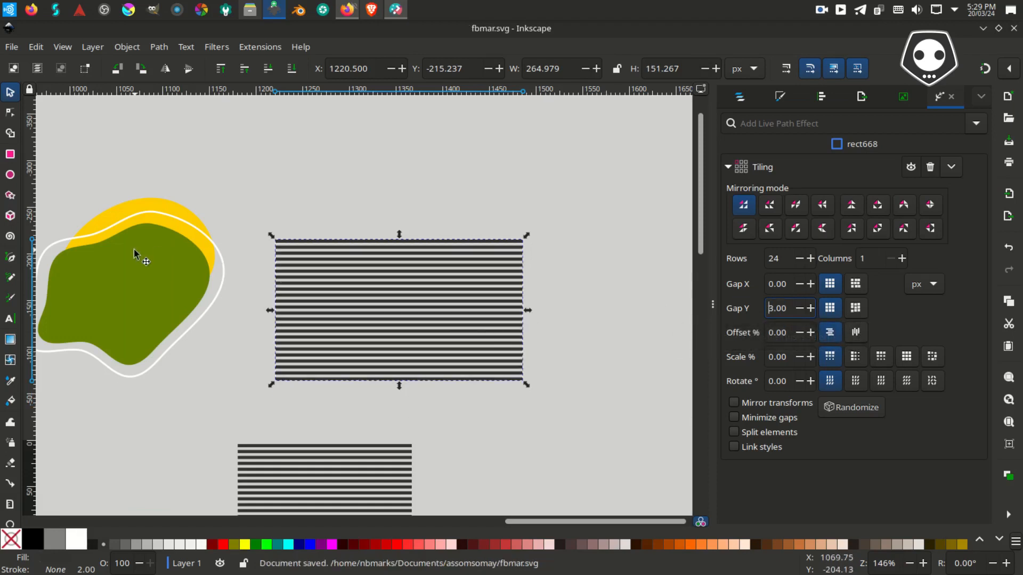
Draw a dark grey circle about 162 px in diameter beside the new striped block
left_click(10, 175)
scroll(463, 176, "right", 5)
left_click_drag(424, 194, 577, 360)
key("s")
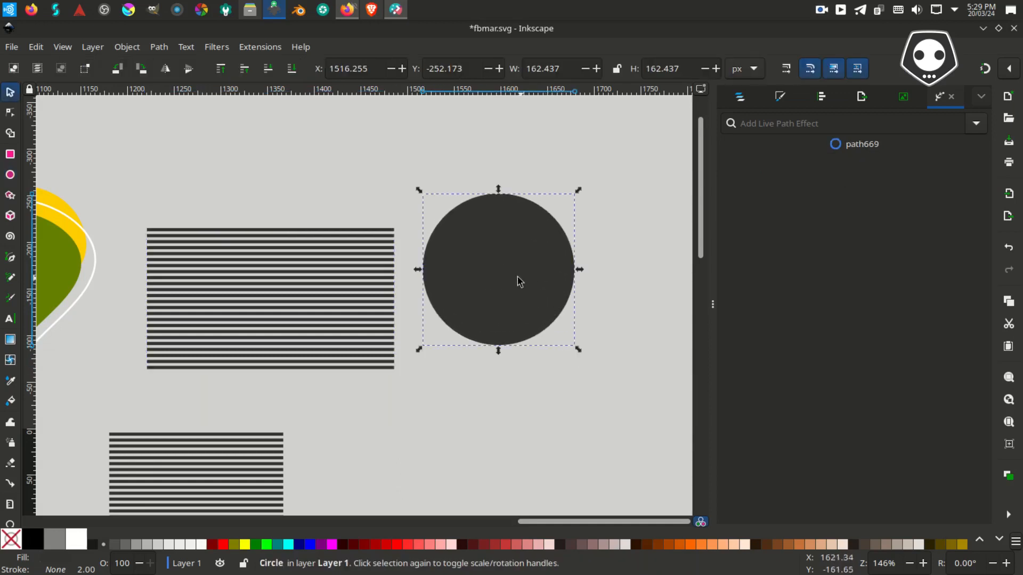
Place the circle over the middle of the striped block and scale it to about 142 px in diameter
left_click_drag(501, 271, 379, 331)
key("ctrl+s")
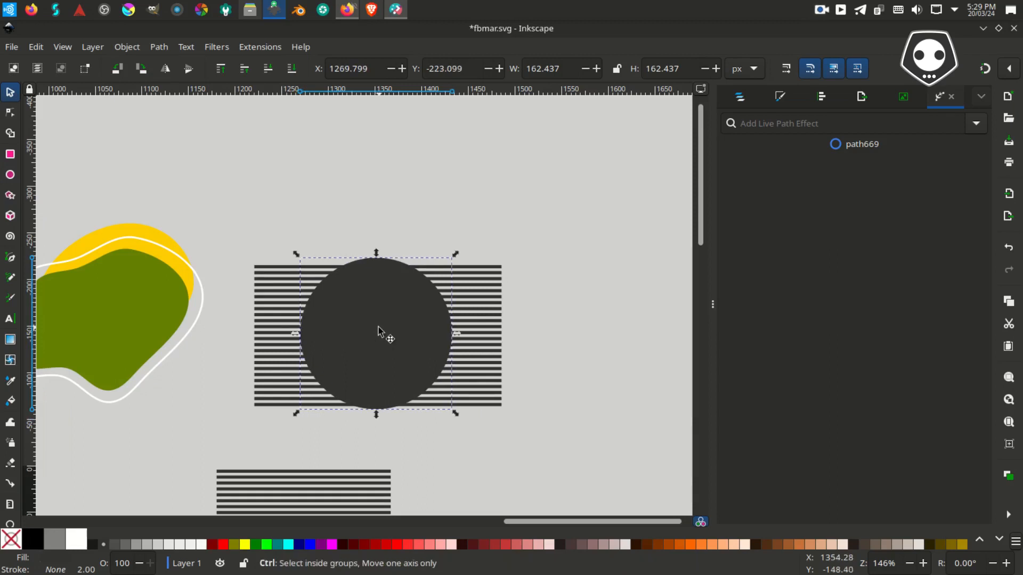
scroll(378, 331, "up", 2)
left_click_drag(455, 254, 440, 276)
left_click_drag(399, 333, 434, 320)
Convert the tiled striped block to a path and intersect it with the circle
left_click(491, 206)
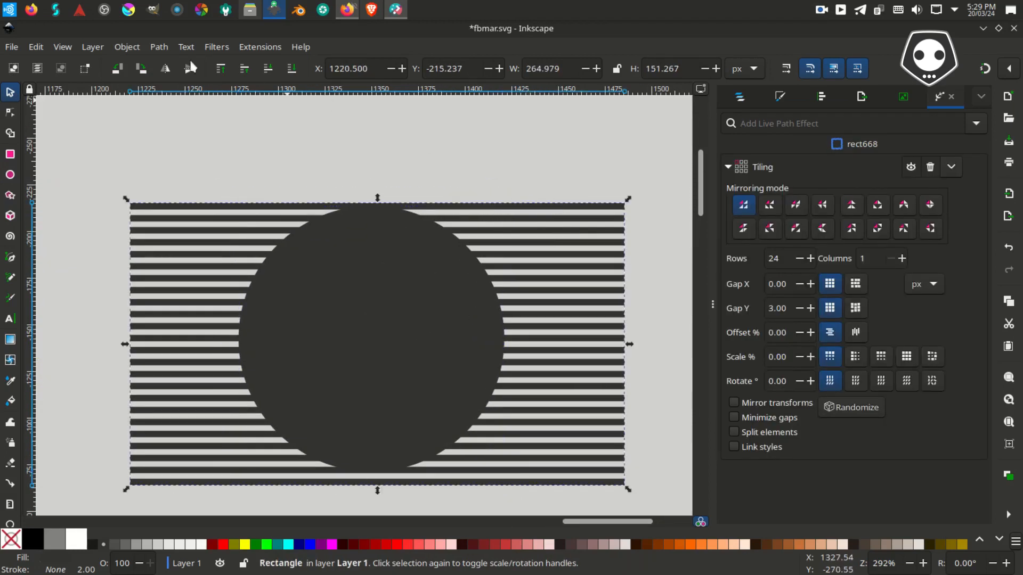
left_click(158, 48)
left_click(165, 65)
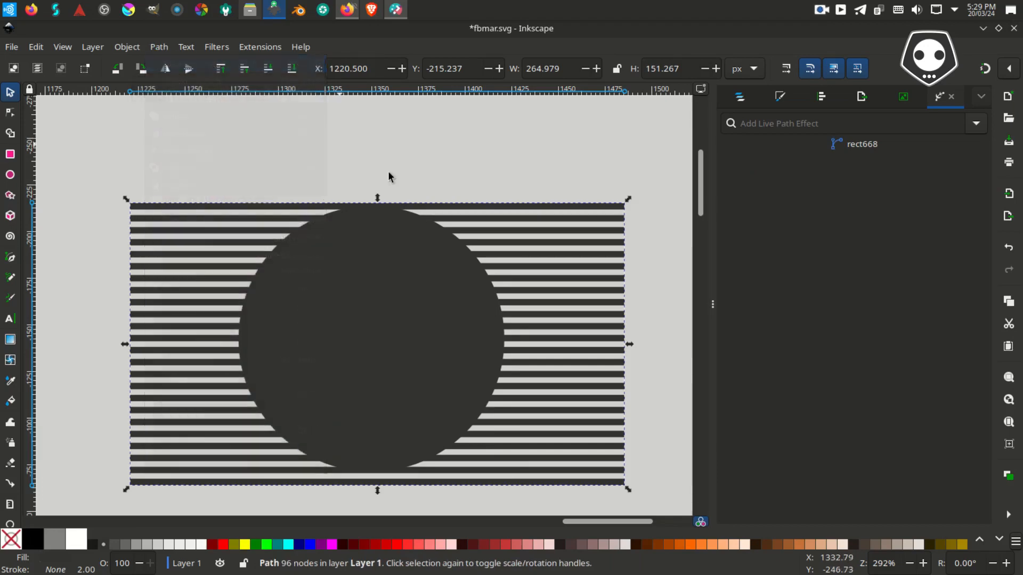
left_click(393, 249)
left_click(562, 215, "shift")
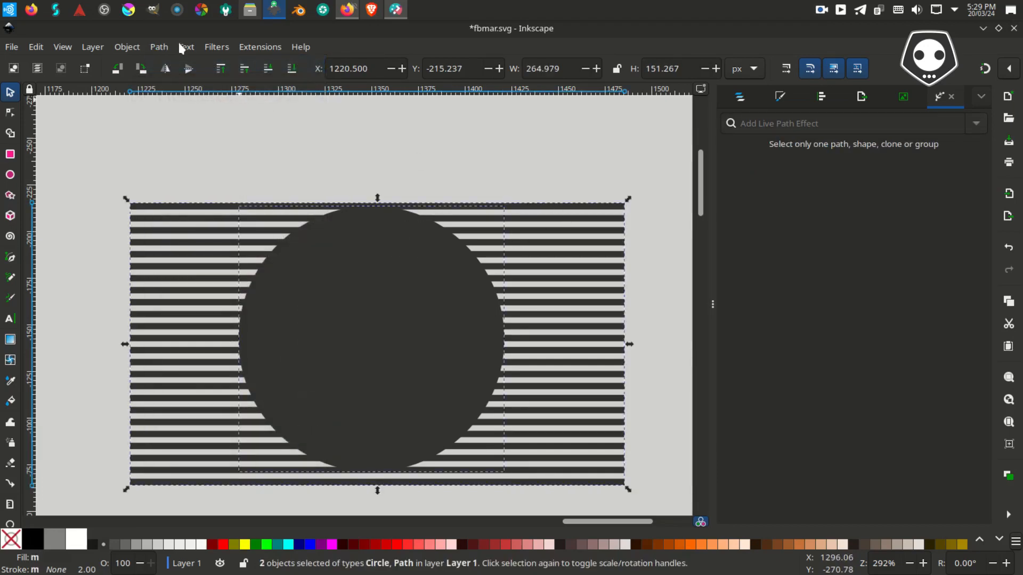
left_click(158, 48)
left_click(176, 151)
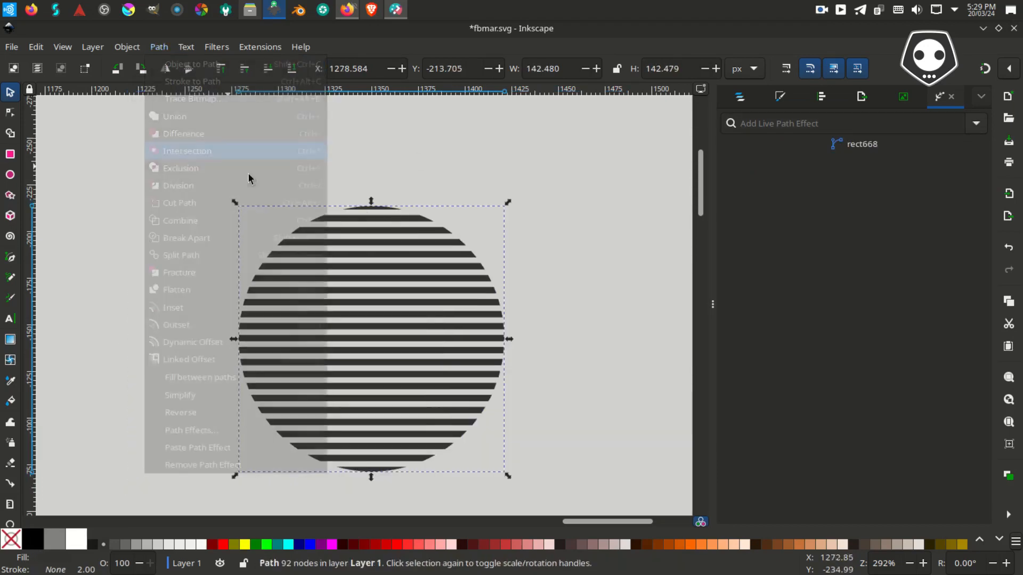
Move the striped circle onto the lower part of the green blob and scale it to about 96 px
scroll(424, 218, "down", 3)
scroll(422, 219, "down", 1)
left_click_drag(437, 264, 477, 290)
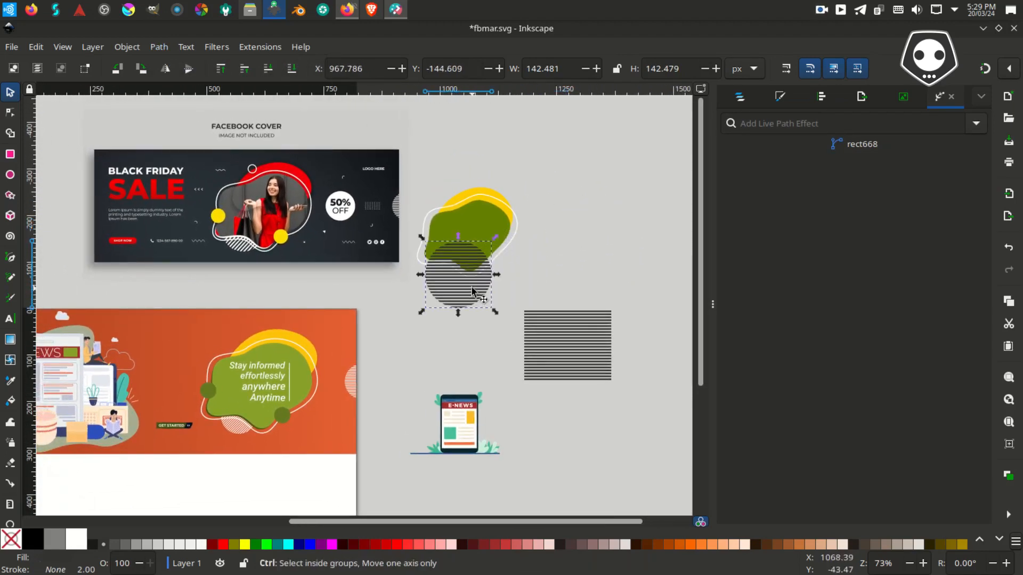
scroll(473, 287, "up", 3)
left_click_drag(335, 349, 396, 288)
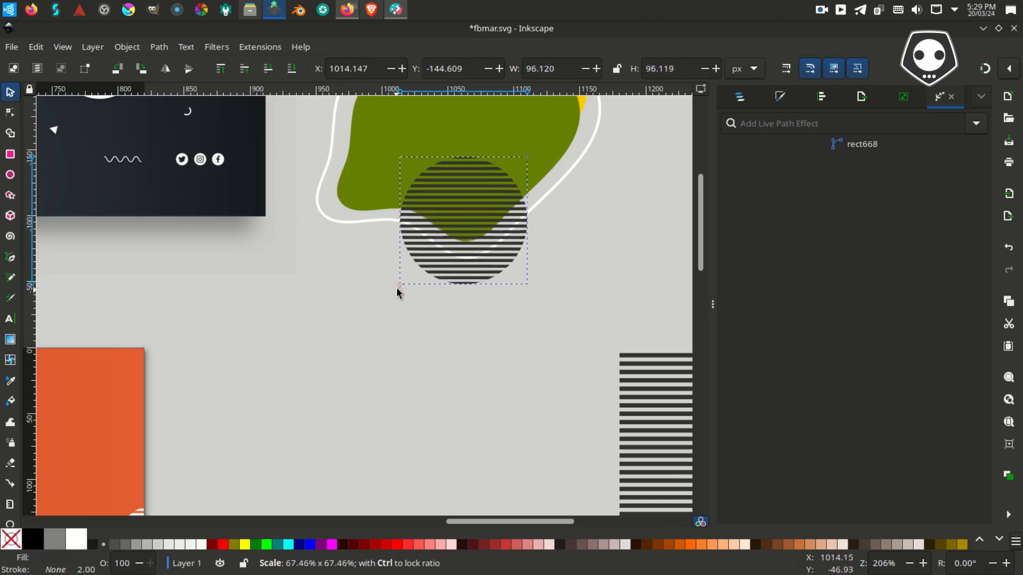
Rotate the striped circle so its stripes run diagonally, shift it along the blob's lower edge, and lower it behind the green blob
left_click(469, 275)
left_click_drag(534, 287, 551, 233)
left_click_drag(475, 227, 446, 221)
left_click(269, 68)
left_click(267, 67)
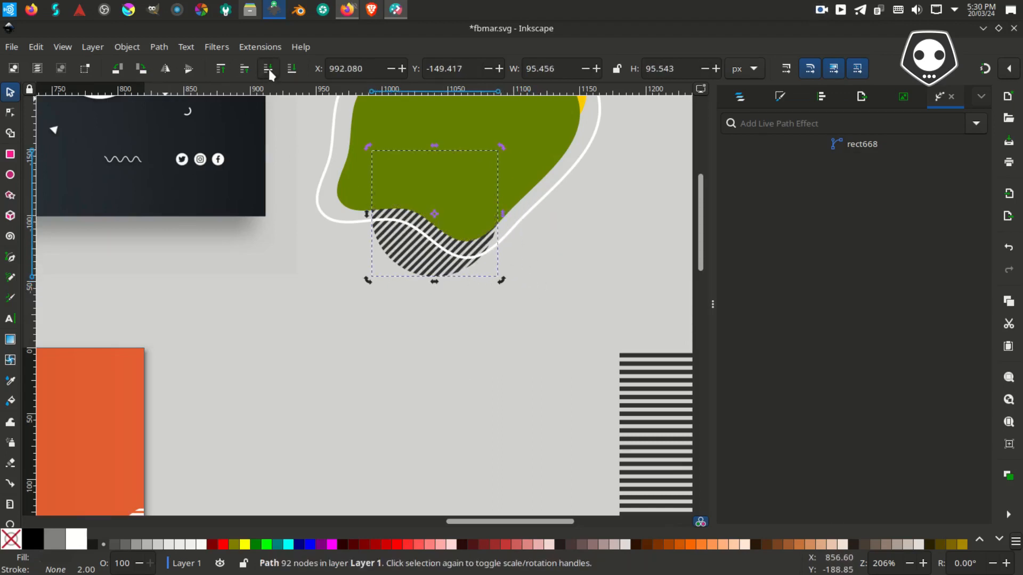
Fill the striped circle with off-white, scale it to about 78 px, and nudge it along the blob's lower edge
left_click_drag(446, 340, 472, 366)
left_click(201, 544)
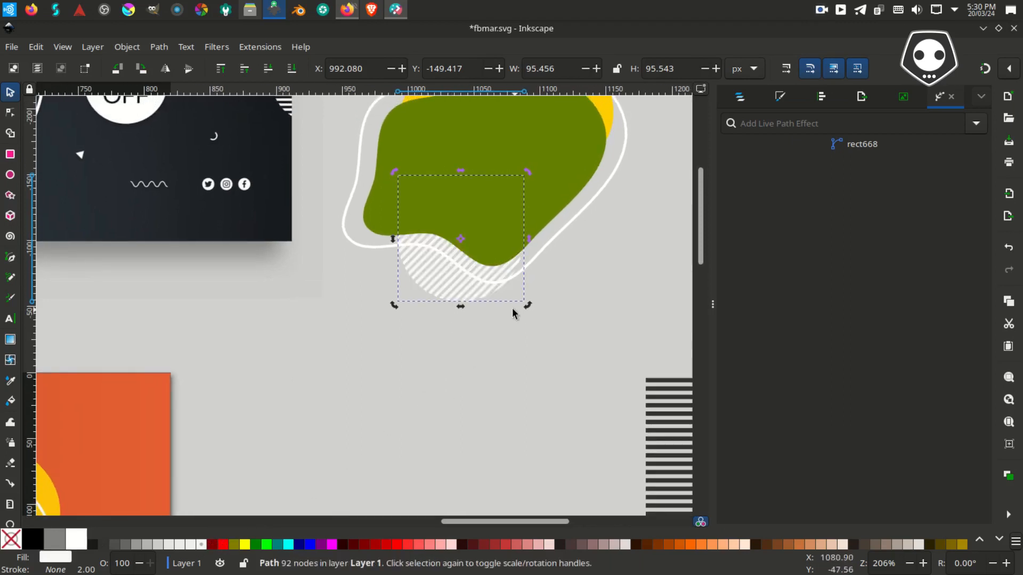
left_click_drag(528, 307, 503, 285)
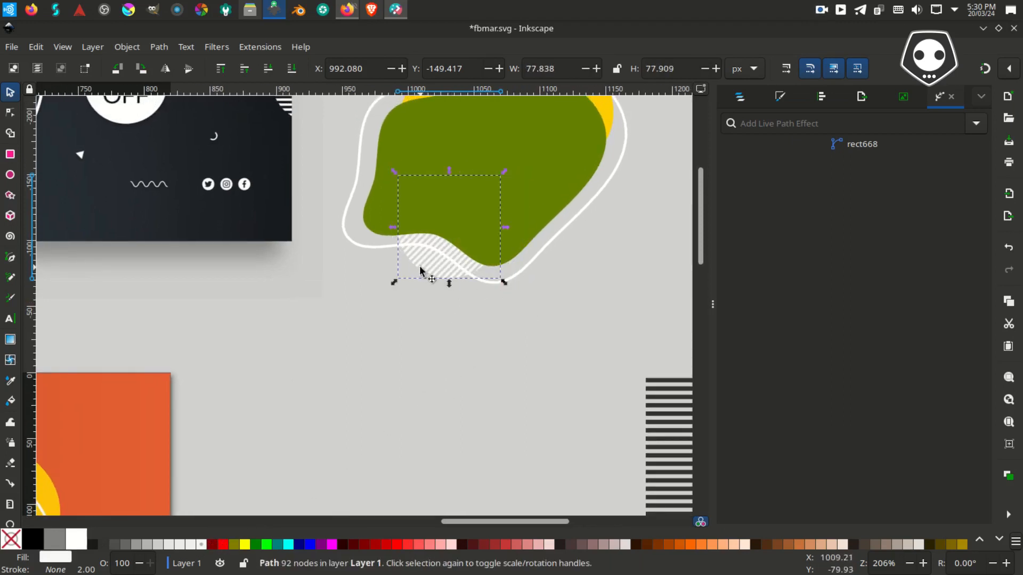
left_click_drag(420, 265, 412, 266)
scroll(421, 281, "down", 2)
left_click(390, 331)
left_click_drag(398, 357, 450, 353)
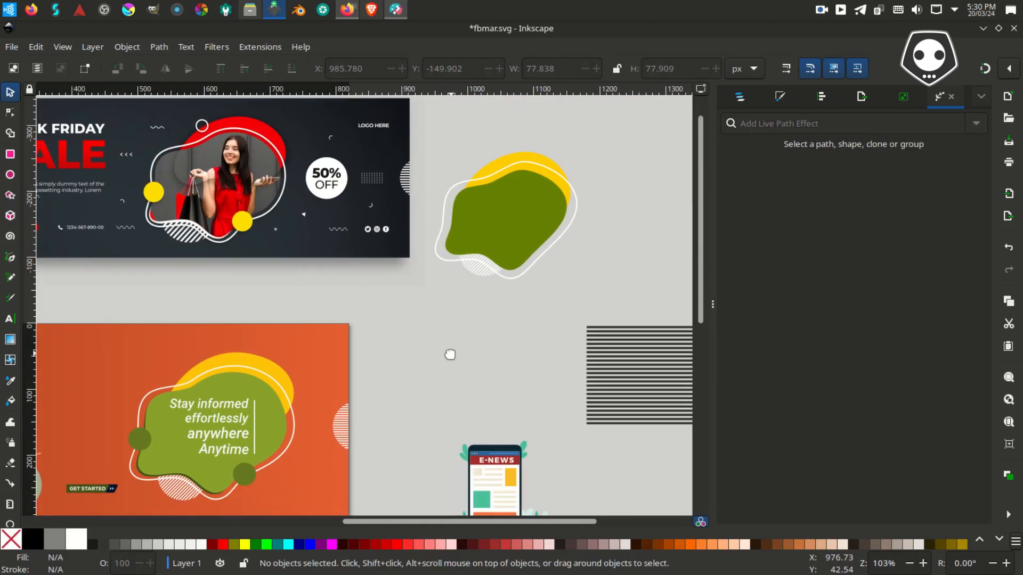
Add the lines "draw like this" and "set it on position" to the Sticky Note
left_click(395, 12)
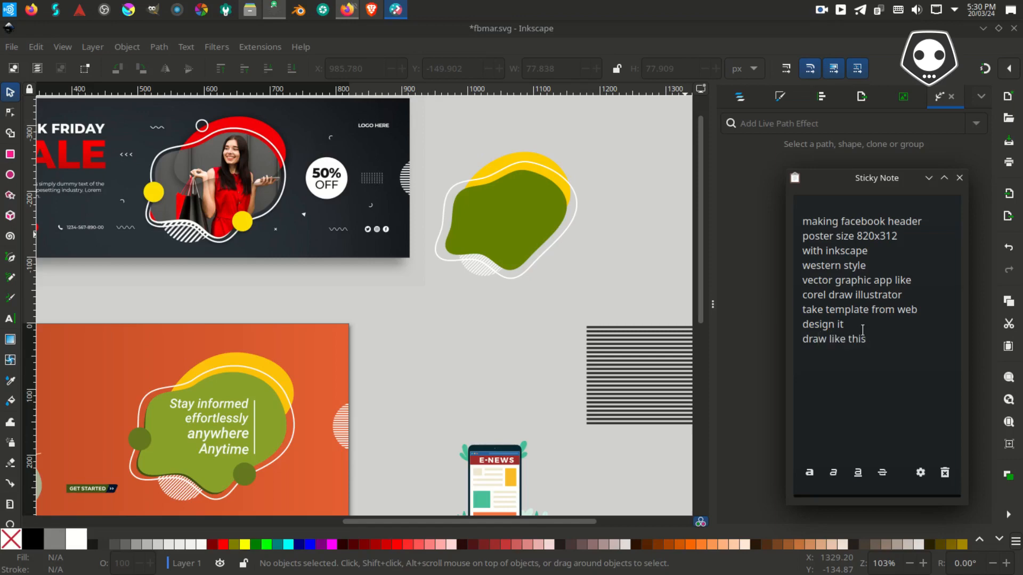
left_click_drag(438, 366, 487, 326)
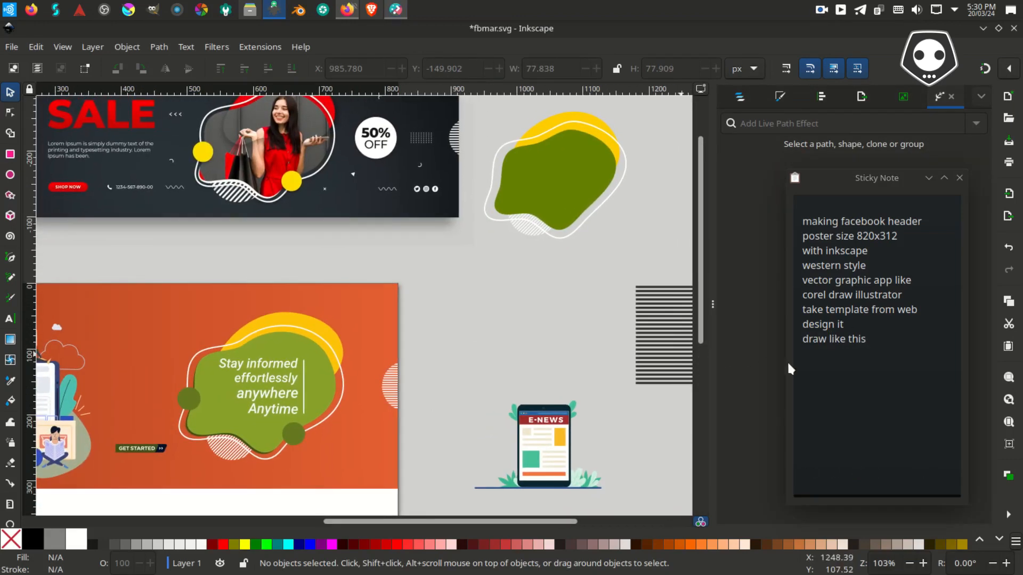
left_click(889, 341)
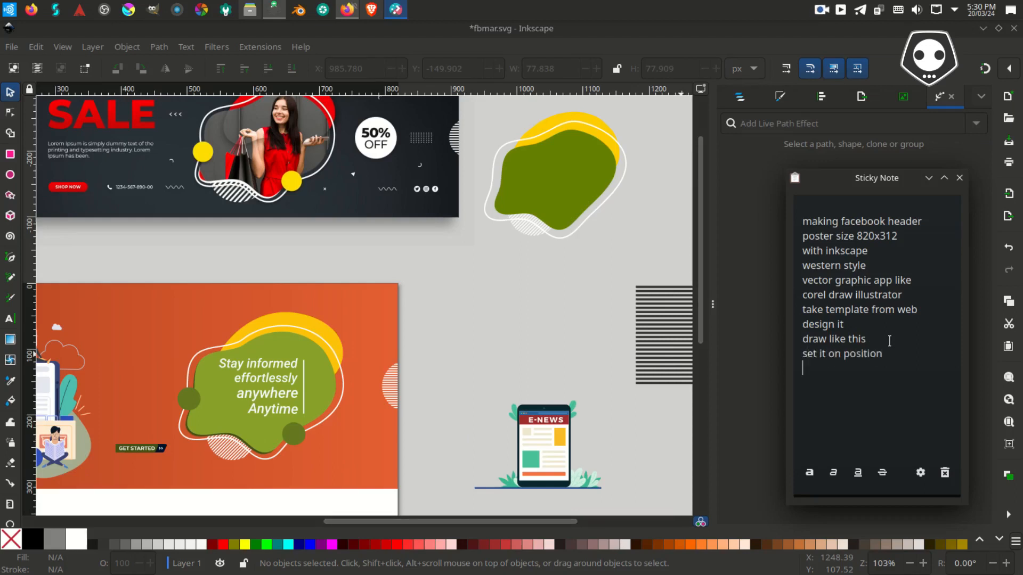
Delete the recreated blob artwork and the leftover striped block beside the orange design
left_click(564, 165)
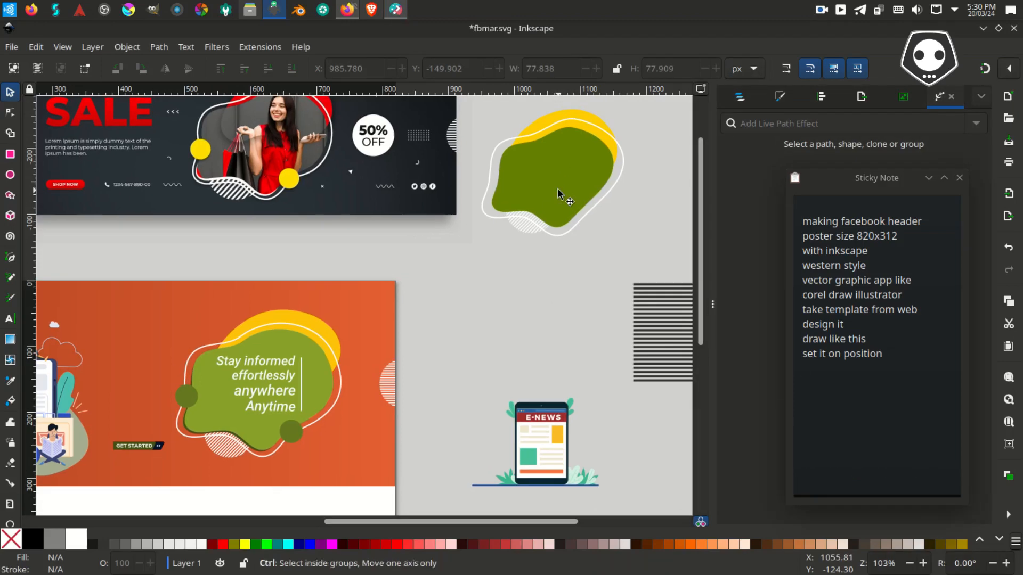
key("ctrl+s")
left_click_drag(532, 206, 506, 201)
left_click_drag(537, 243, 542, 267)
left_click_drag(603, 283, 458, 127)
key("Delete")
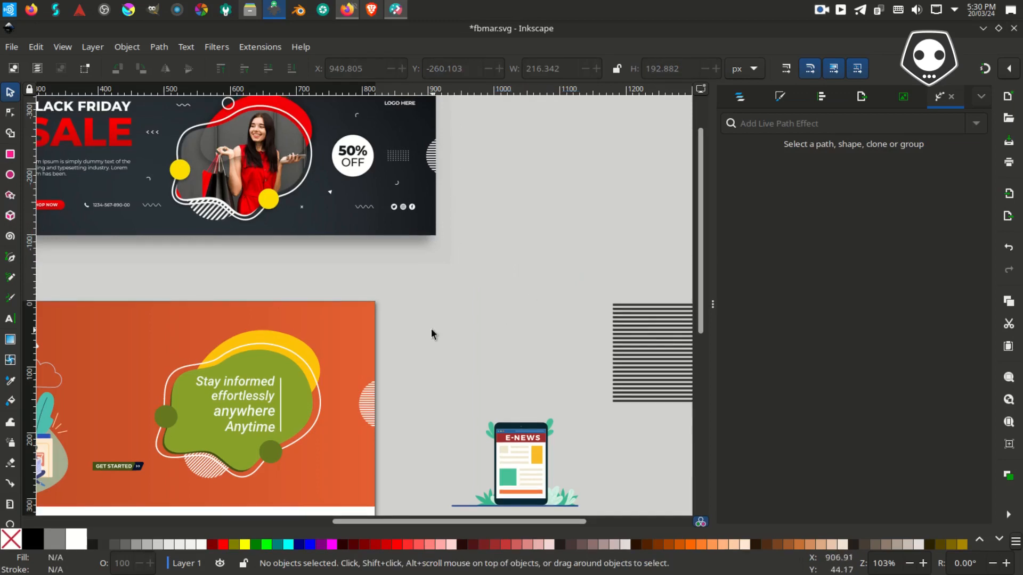
left_click_drag(431, 334, 441, 272)
left_click(616, 279)
key("Delete")
Add the line "download it from freepic" to the Sticky Note
left_click_drag(452, 312, 632, 242)
left_click_drag(117, 296, 433, 322)
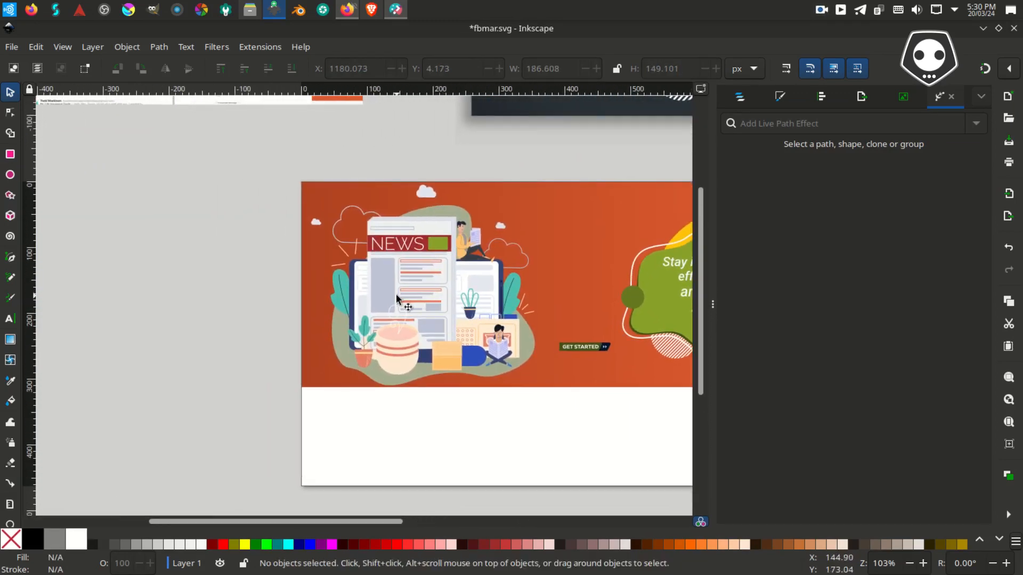
scroll(421, 258, "up", 1)
left_click(395, 9)
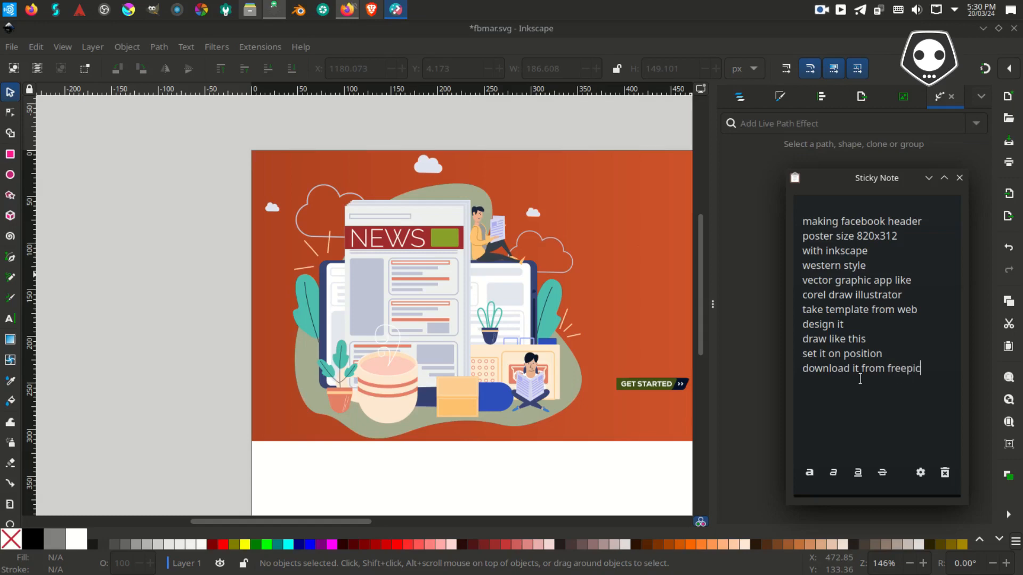
Switch to the Brave browser and look through the Freepik search results for "news portal"
left_click(371, 10)
left_click(629, 34)
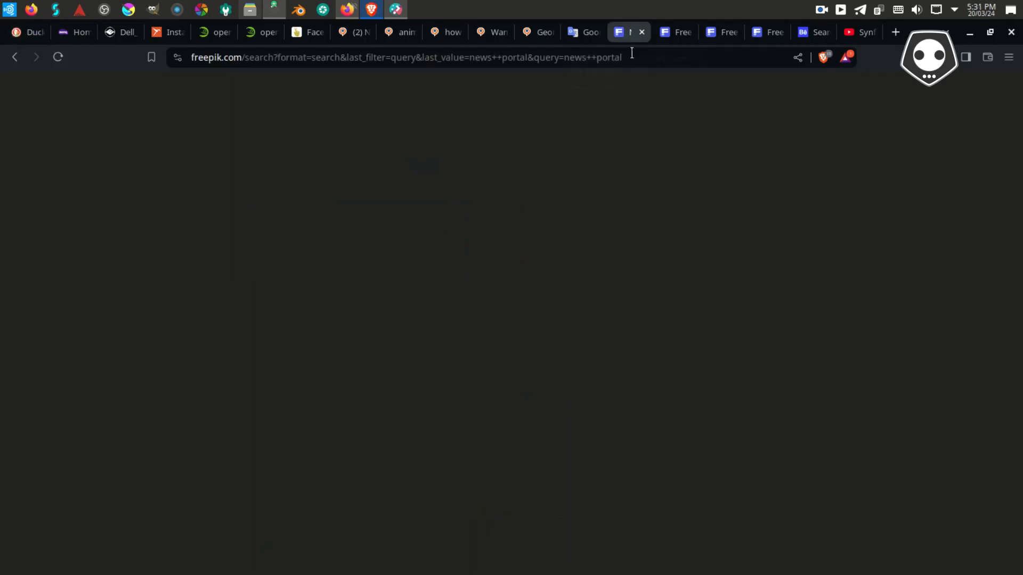
scroll(362, 351, "down", 4)
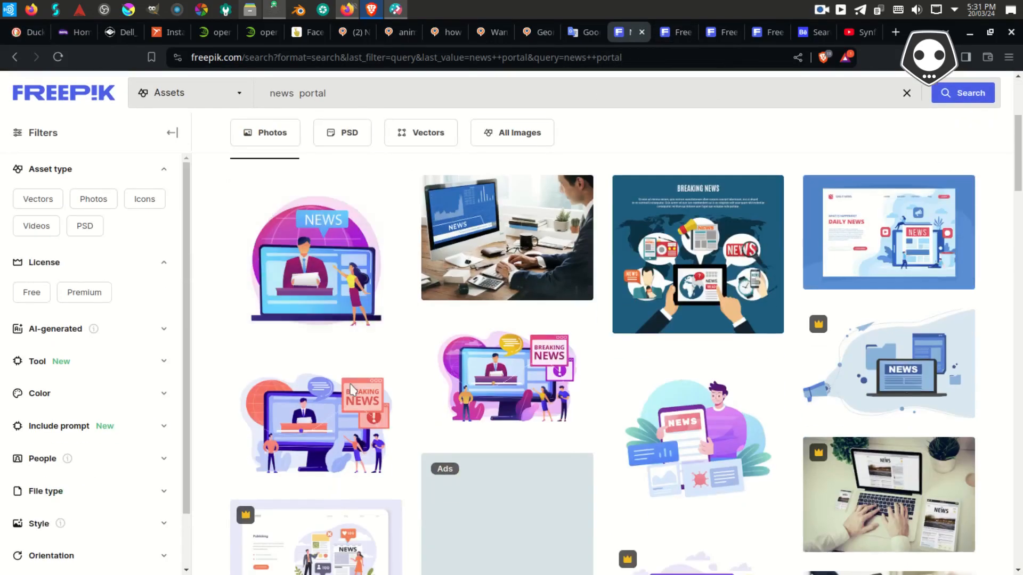
scroll(404, 339, "up", 4)
left_click(331, 122)
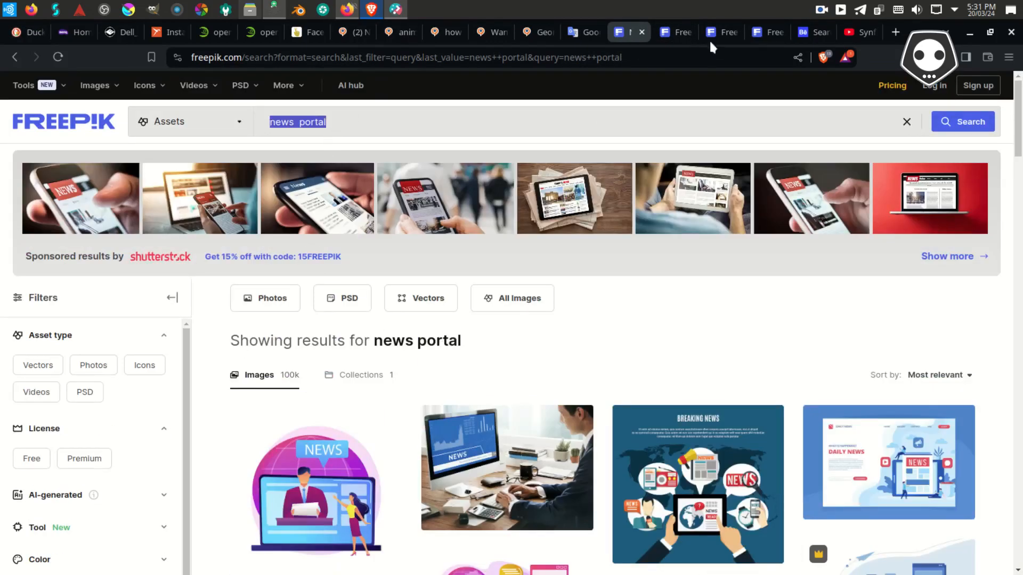
Review the open Freepik news vector pages and check the file types offered for the news concept landing page illustration
left_click(687, 33)
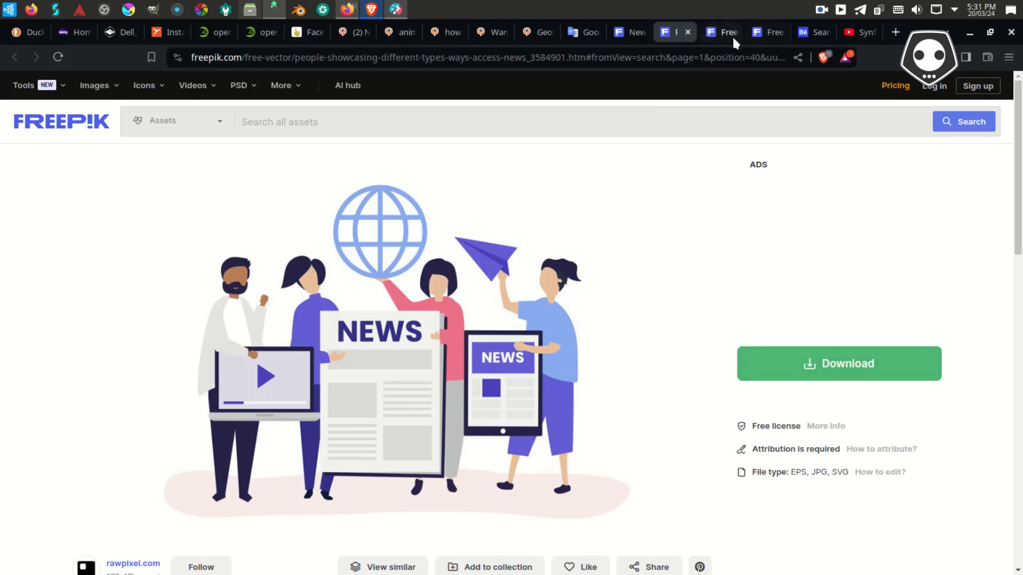
left_click(733, 38)
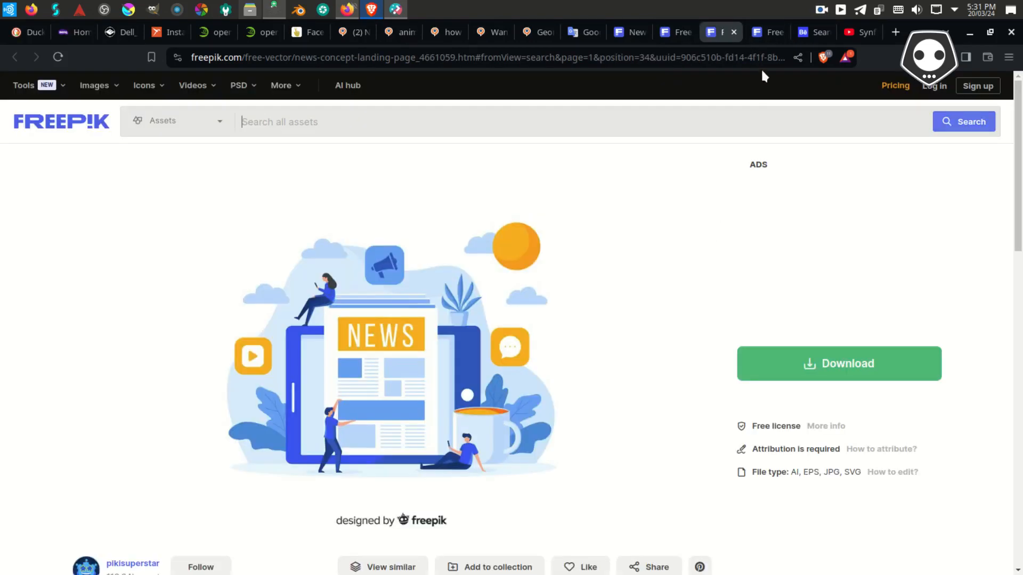
left_click(767, 33)
left_click(722, 38)
left_click_drag(796, 473, 867, 477)
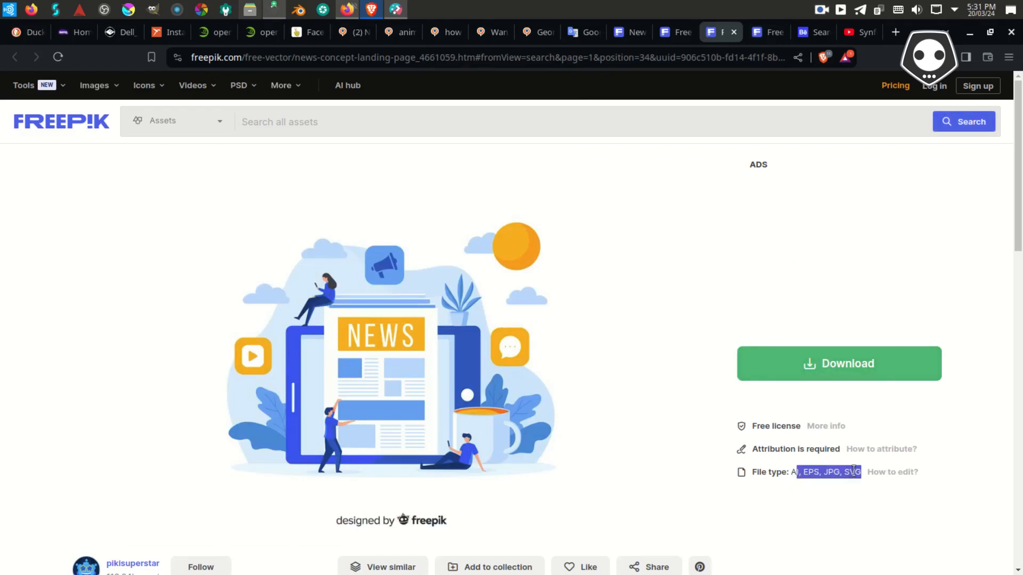
left_click(867, 234)
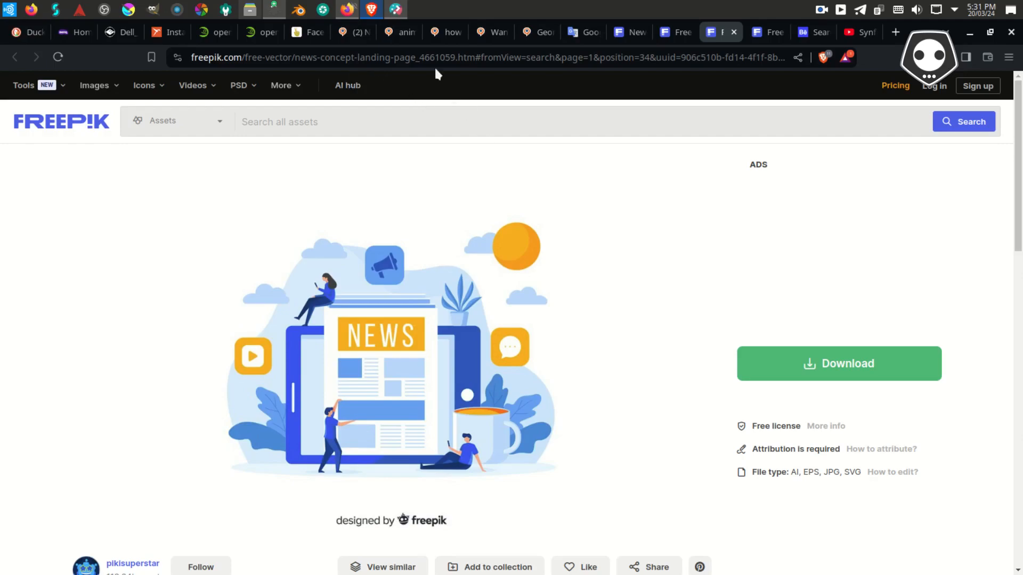
Switch to the 2497222.ai window in Inkscape and add "free everyday 3 .ai/.svg/.eps format" to the Sticky Note
left_click(274, 10)
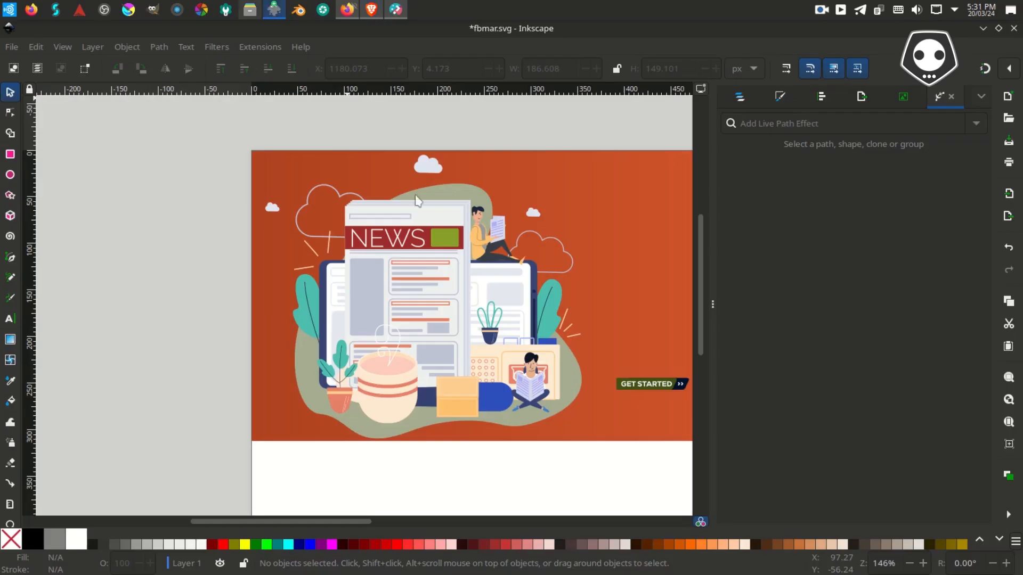
left_click(274, 9)
left_click_drag(371, 277, 328, 304)
scroll(372, 292, "down", 1)
scroll(345, 271, "up", 1)
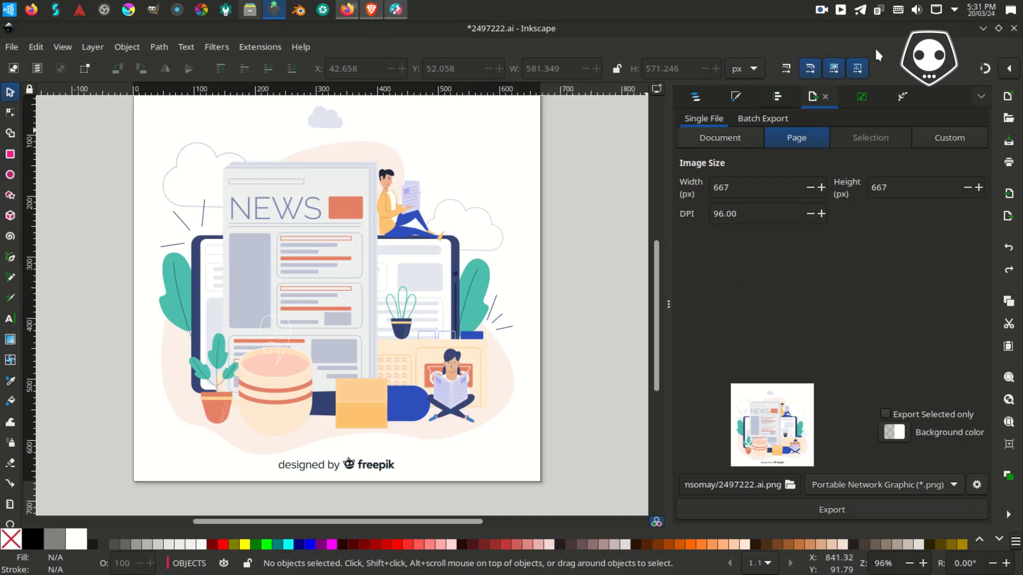
left_click(395, 9)
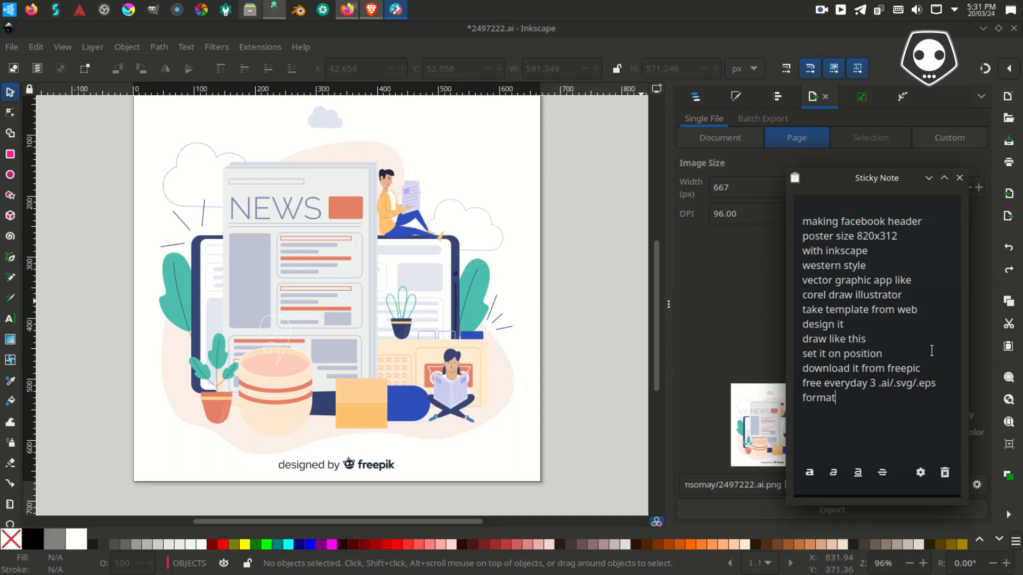
Ungroup the news illustration so its parts can be selected individually
scroll(452, 251, "down", 1)
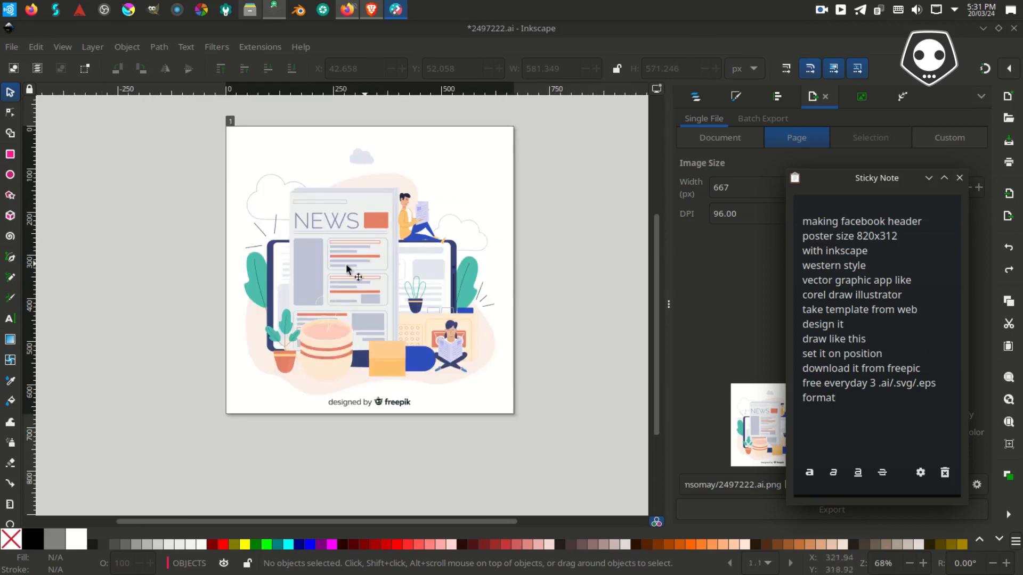
left_click_drag(172, 129, 479, 373)
left_click(368, 177)
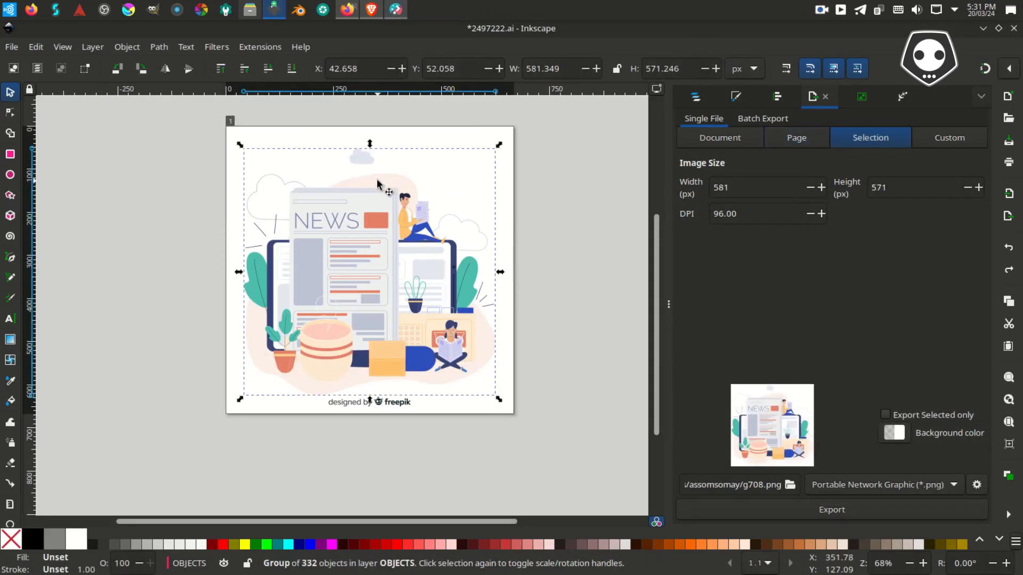
mouse_move(369, 177)
left_mouse_down()
mouse_move(357, 174)
mouse_move(370, 179)
left_mouse_up()
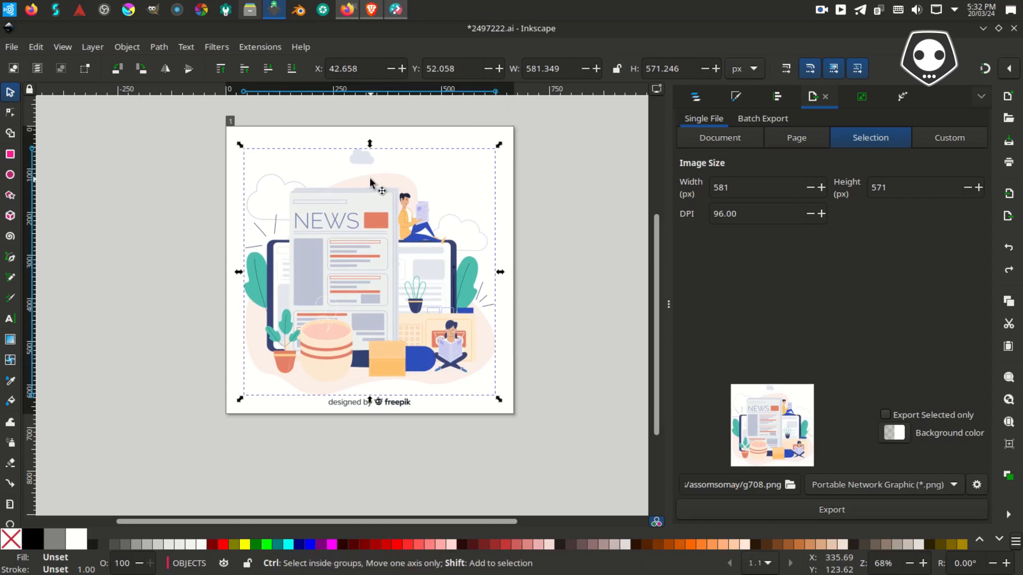
left_click(601, 174)
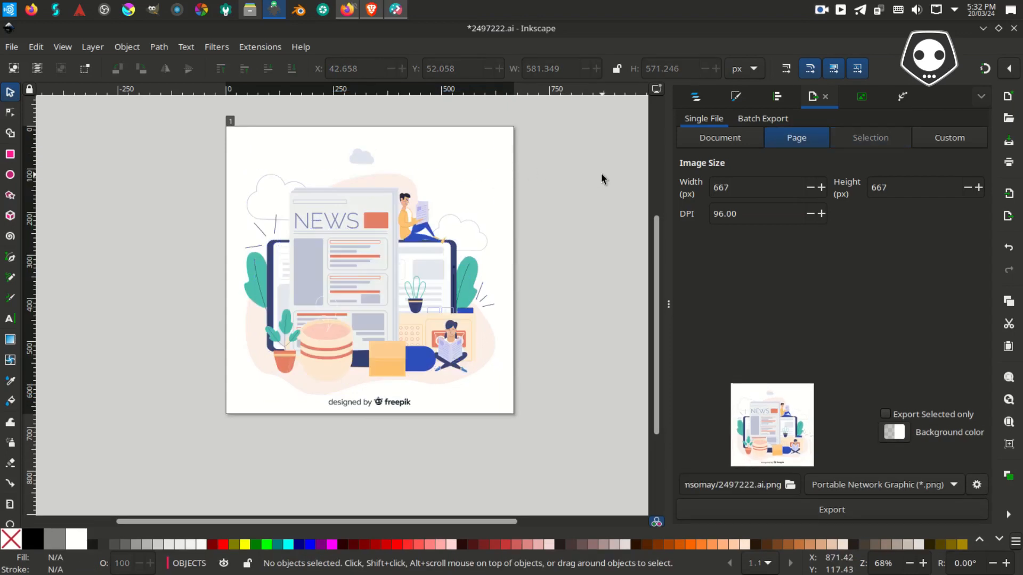
Fill the pale blob behind the news illustration with dark red and the page background with a lighter red
left_click(388, 182)
left_click_drag(390, 180, 413, 168)
key("ctrl+z")
left_click(376, 542)
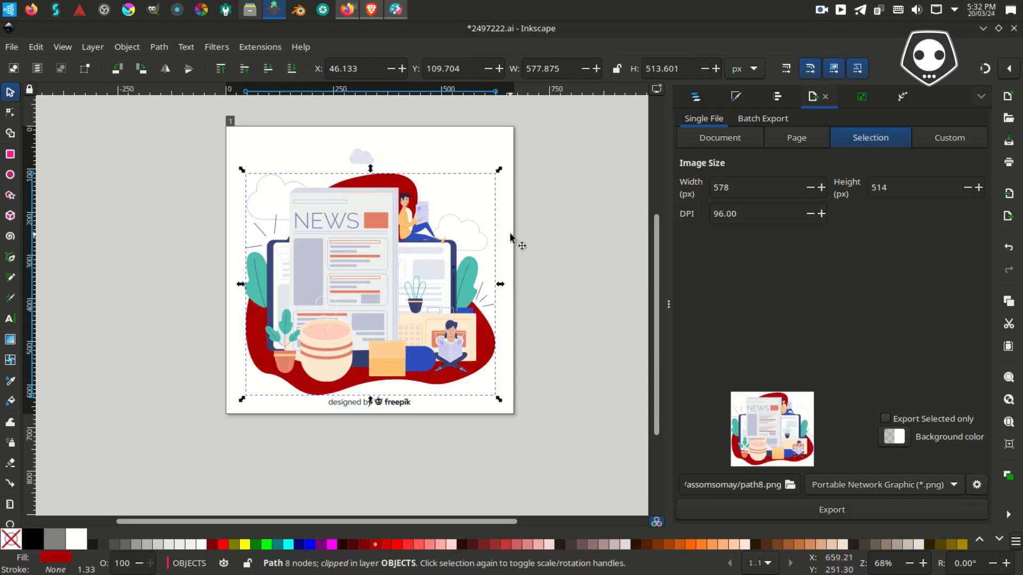
left_click(484, 252)
left_click(505, 543)
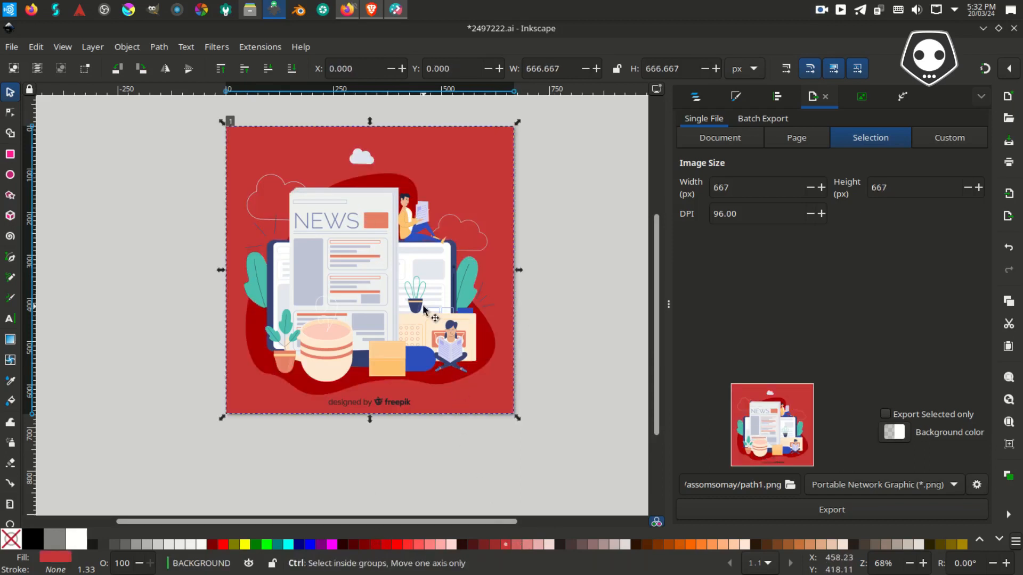
Fill the "designed by freepik" caption below the news illustration with the lightest grey
scroll(425, 310, "up", 1)
left_click_drag(432, 484, 274, 432)
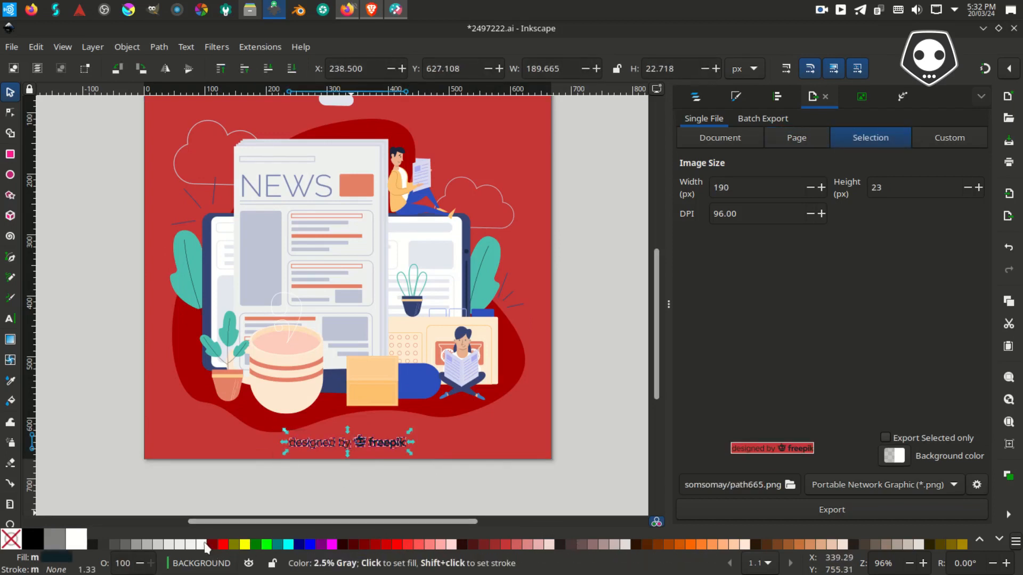
left_click_drag(403, 434, 409, 414)
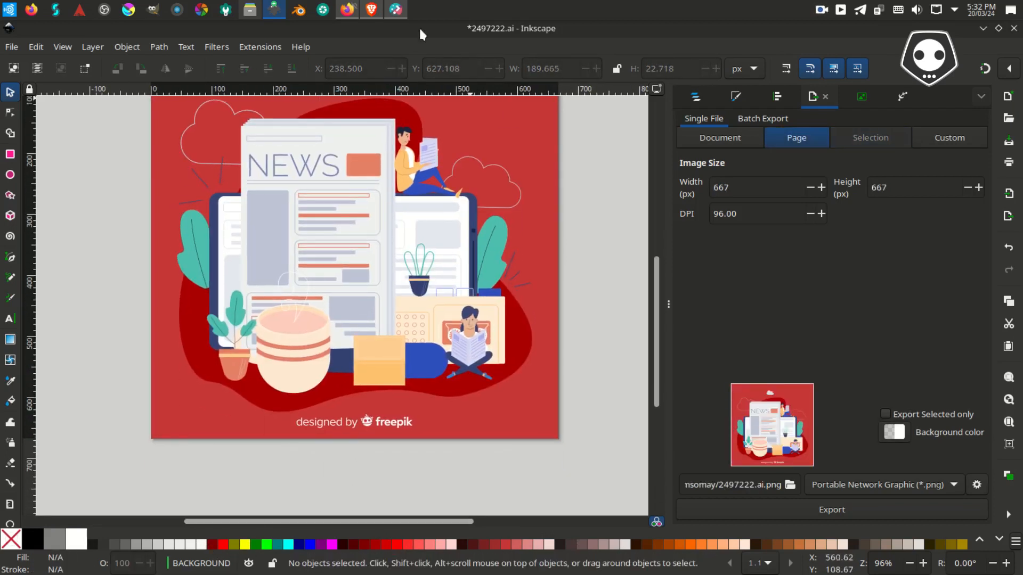
Add the line "change the color as my required" to the Sticky Note
left_click(396, 10)
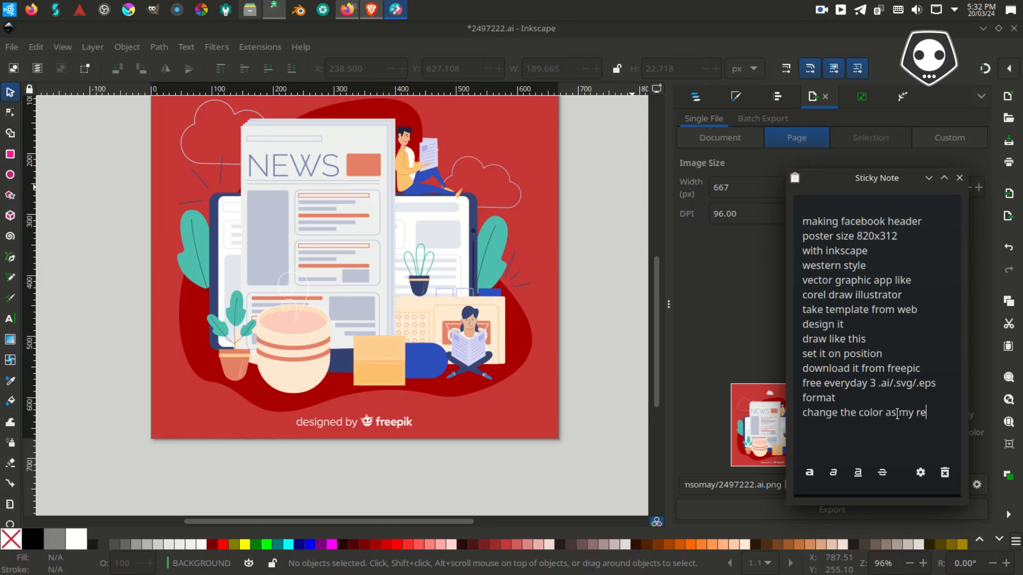
type("d")
key("Return")
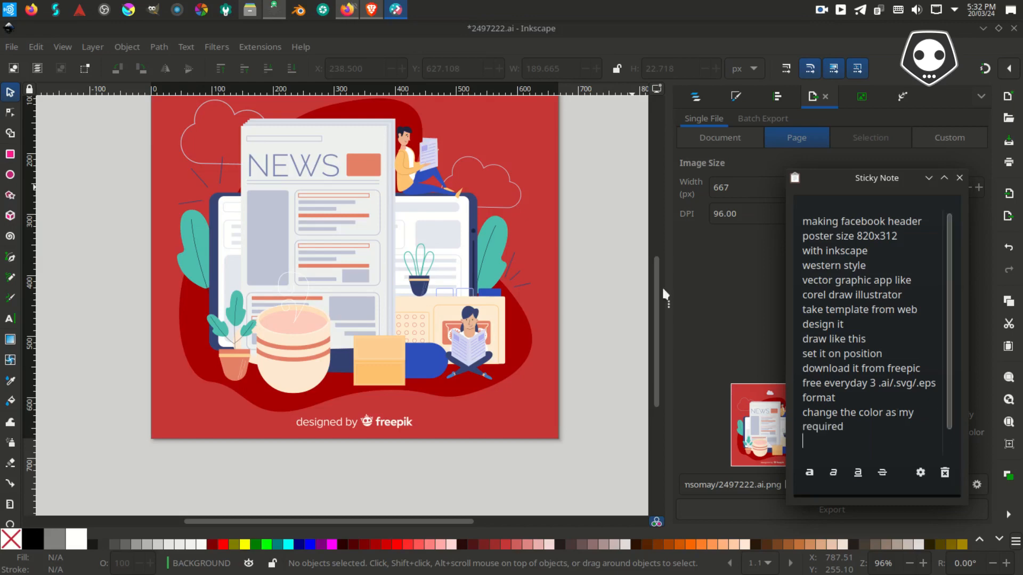
Look over the recoloured news illustration and switch to the fbmarch.svg window to view its teal header design
scroll(538, 255, "down", 1)
left_click_drag(553, 219, 443, 281)
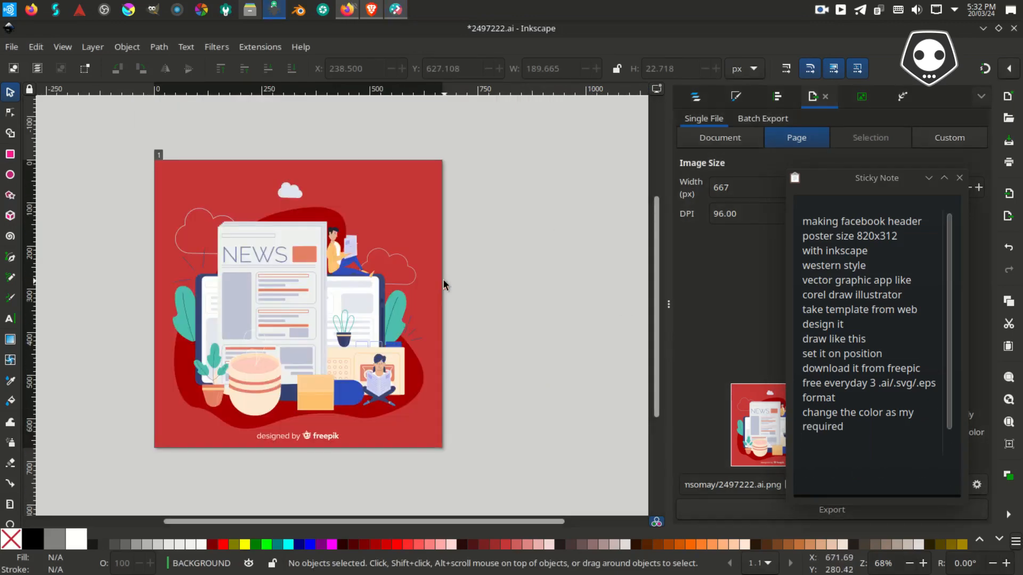
left_click_drag(244, 334, 300, 319)
left_click(279, 11)
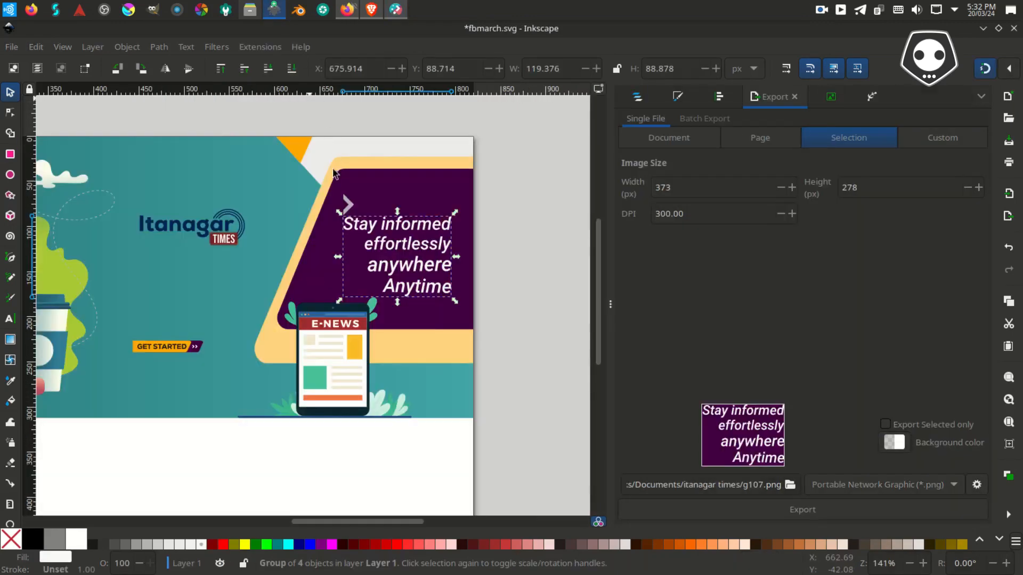
left_click_drag(176, 270, 270, 256)
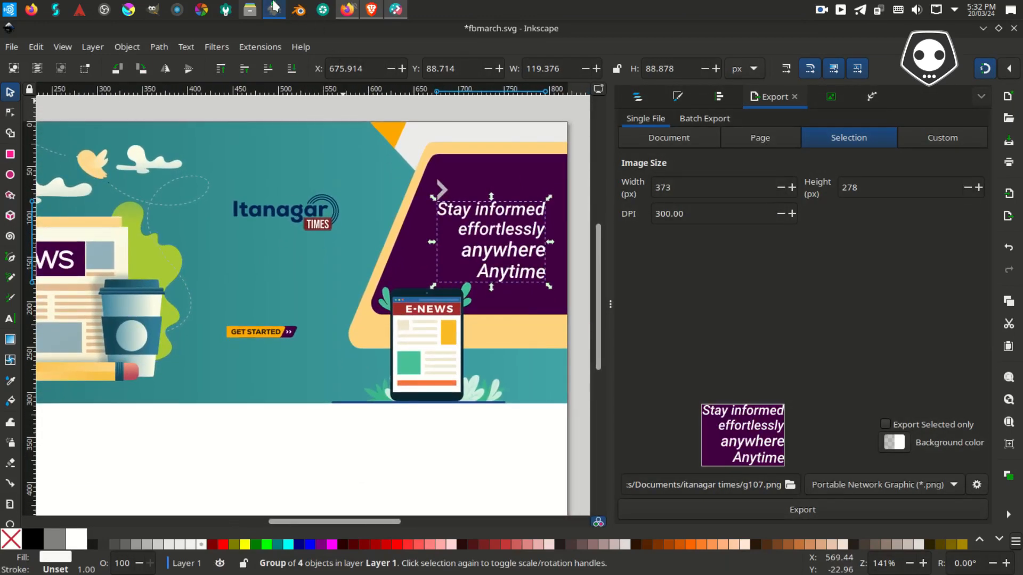
Switch to the fbmar.svg window and examine the individual parts of its news illustration
left_click(273, 8)
mouse_move(384, 257)
left_mouse_down()
mouse_move(175, 195)
mouse_move(366, 258)
mouse_move(394, 258)
left_mouse_up()
scroll(407, 246, "down", 1)
scroll(411, 292, "up", 1)
scroll(365, 290, "down", 1)
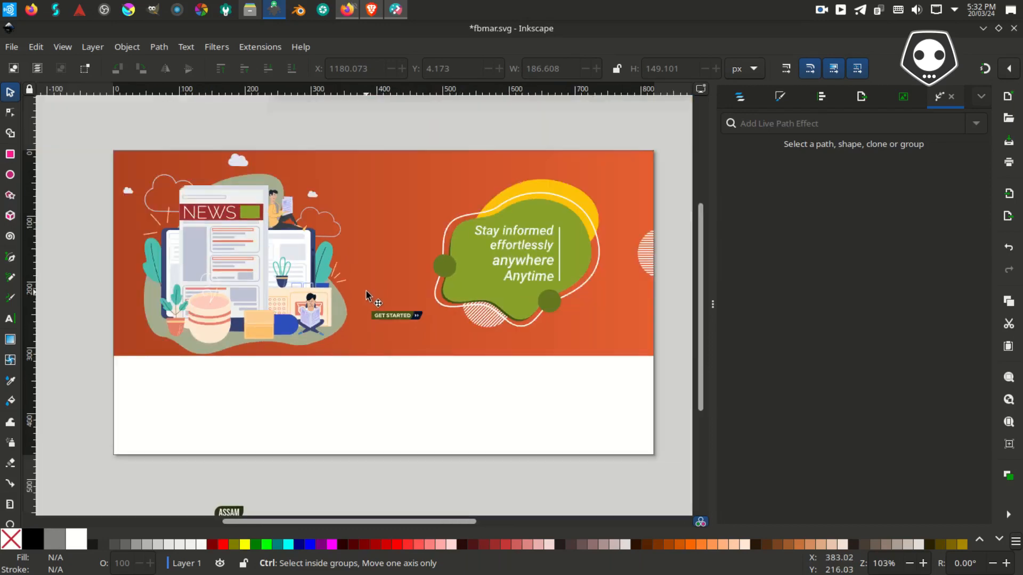
scroll(289, 258, "up", 2)
left_click(290, 255)
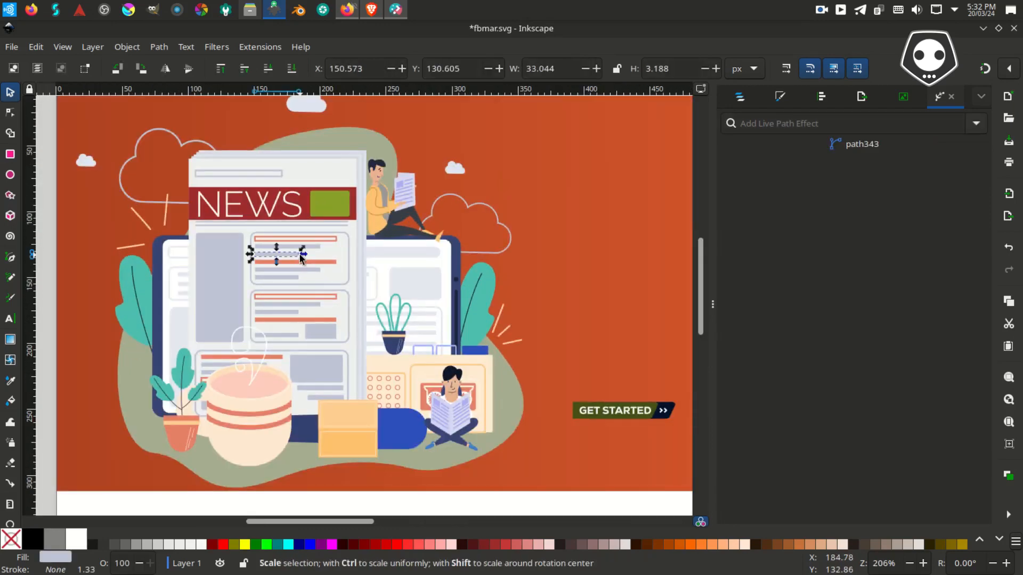
scroll(300, 257, "down", 2)
Group all the parts of the news illustration, including its clouds, into one object on the orange header
left_click_drag(121, 127, 435, 388)
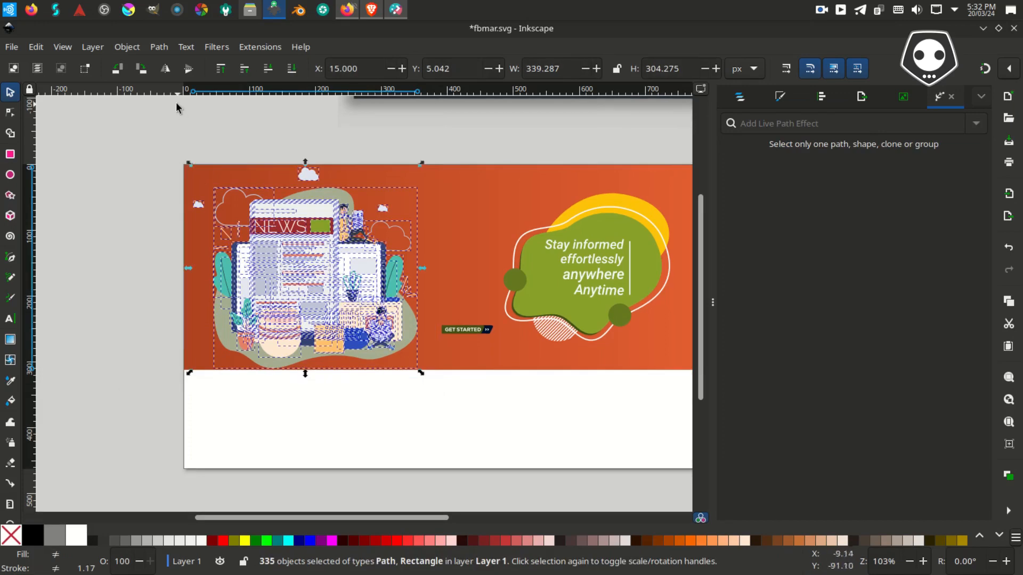
right_click(308, 226)
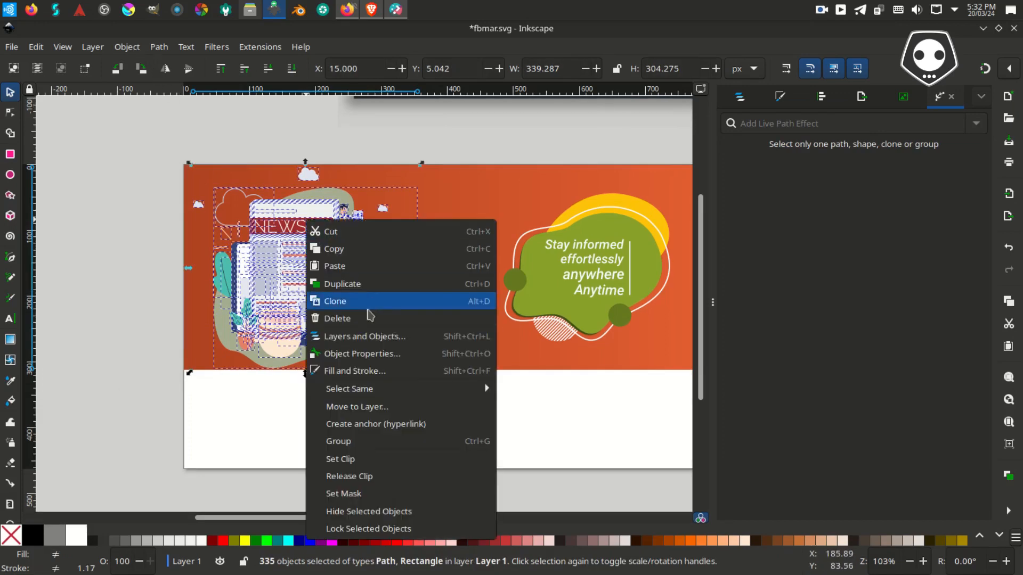
left_click(381, 445)
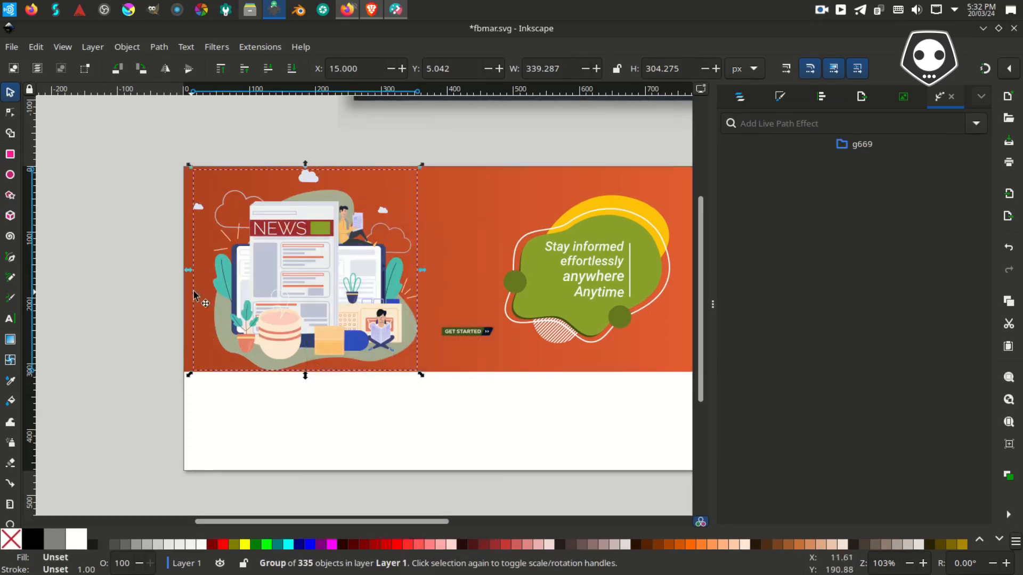
left_click_drag(351, 271, 227, 270)
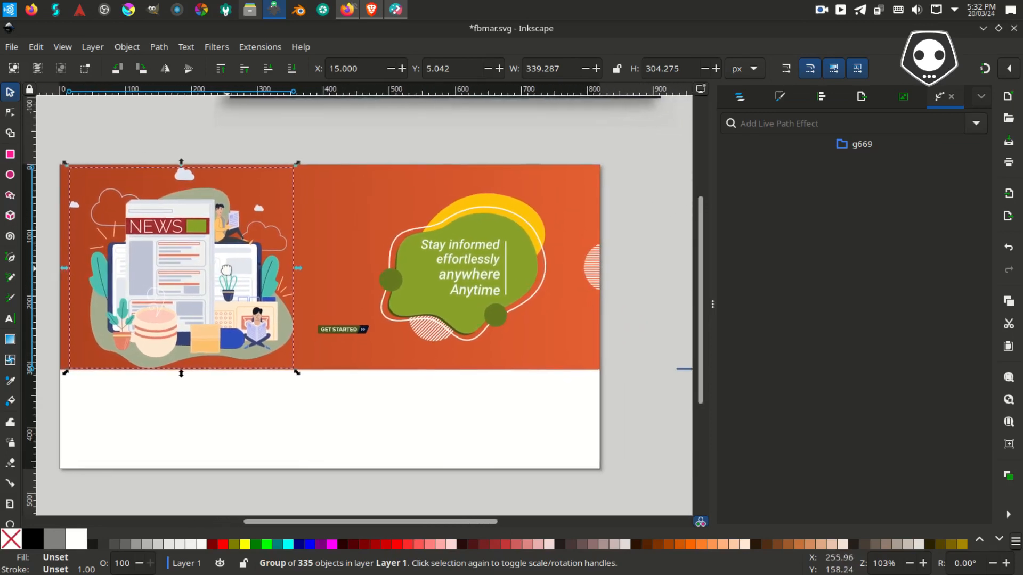
Check the orange background rectangle's width and height and add "size 820x312" to the Sticky Note
left_click(398, 193)
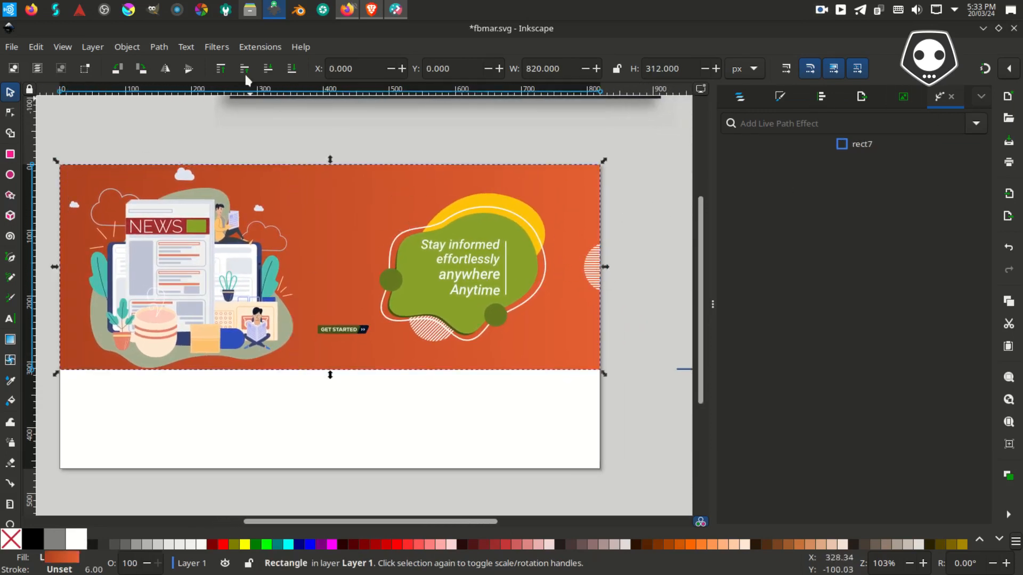
key("Return")
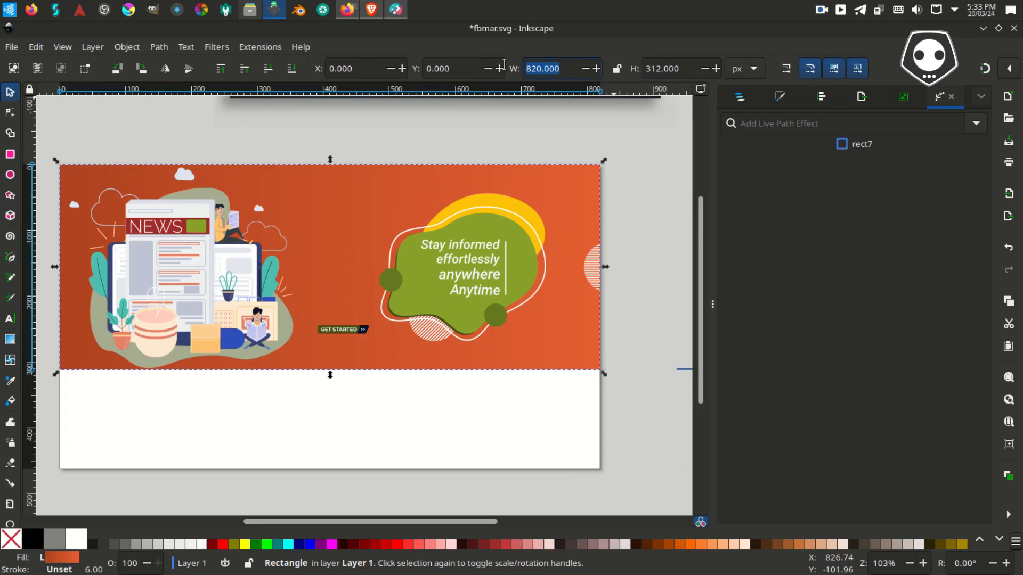
left_click(674, 68)
left_click(398, 9)
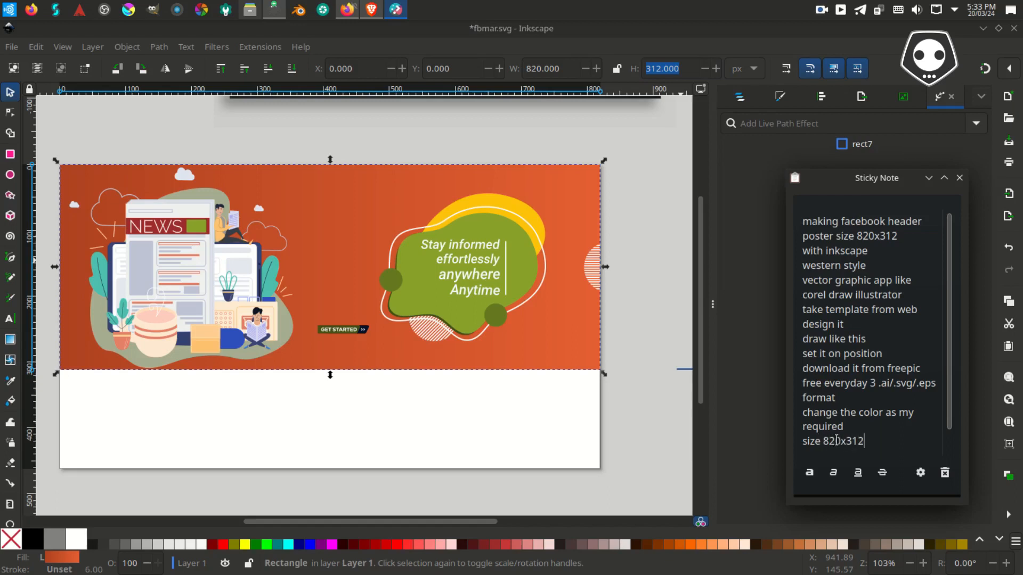
Switch to Brave and search DuckDuckGo for "facebook header photo size", showing the image results
left_click(371, 8)
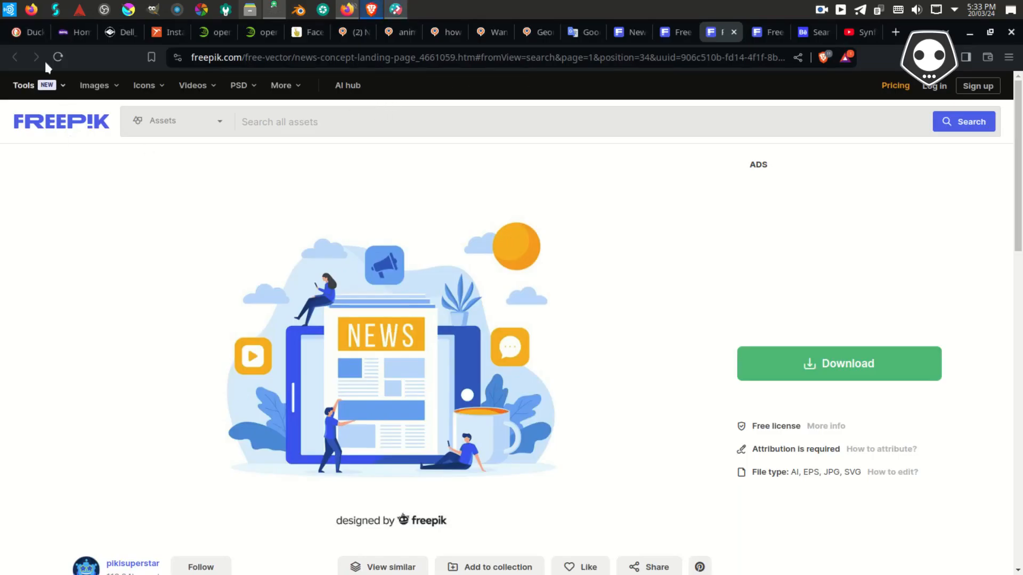
left_click(26, 32)
type("face")
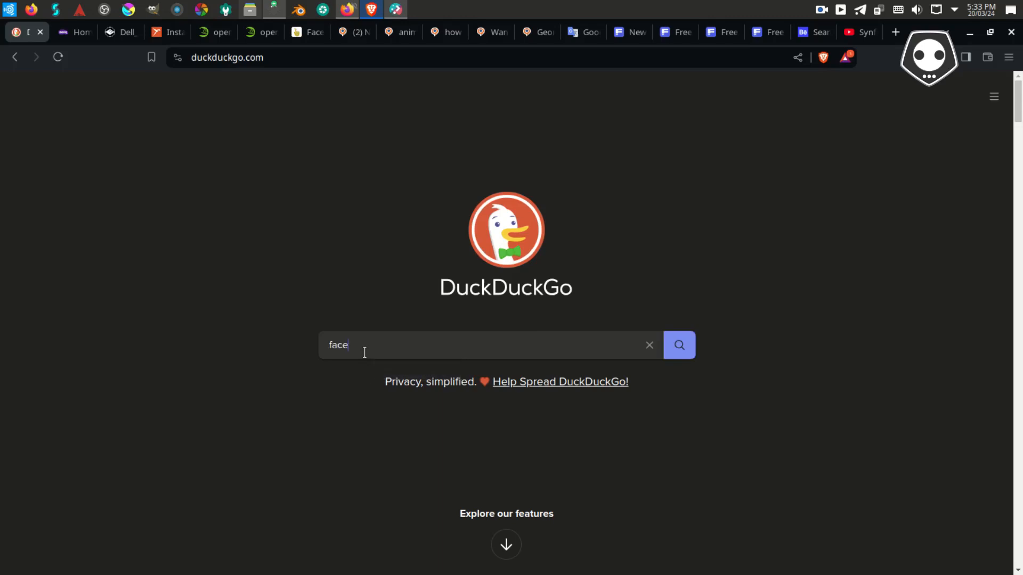
type("book header ph")
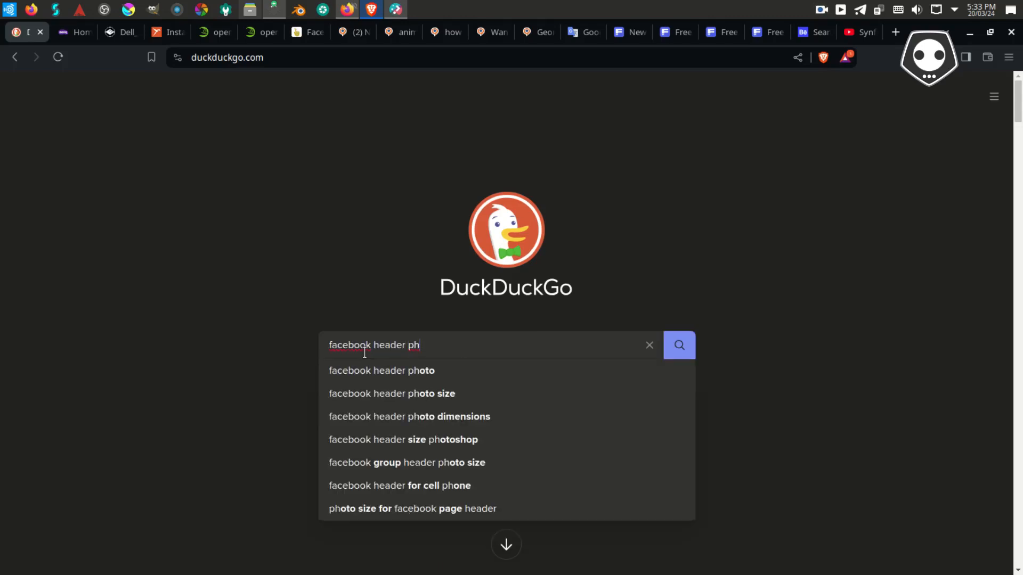
type("oto")
key("Down")
key("Down")
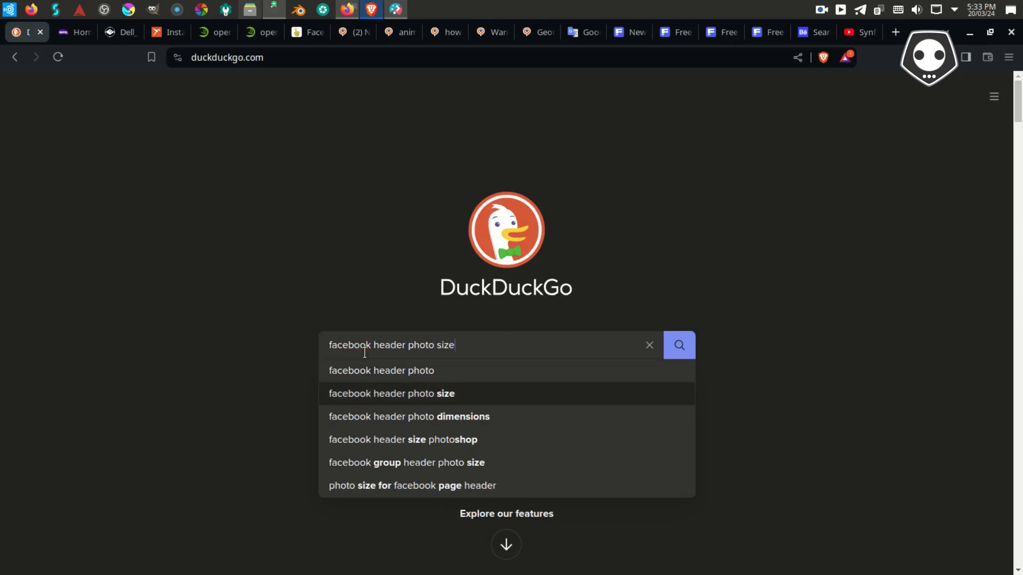
key("Return")
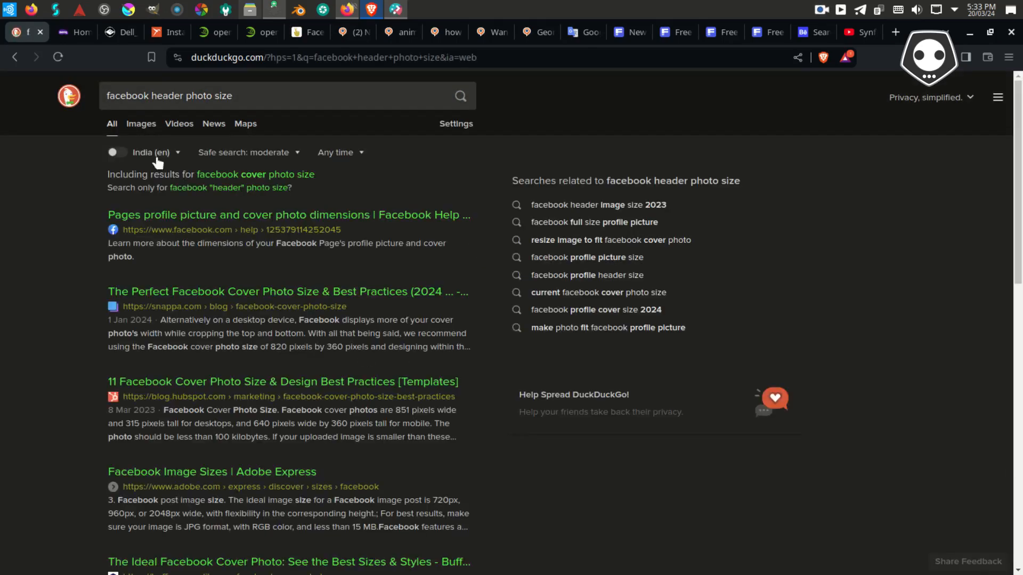
left_click(141, 124)
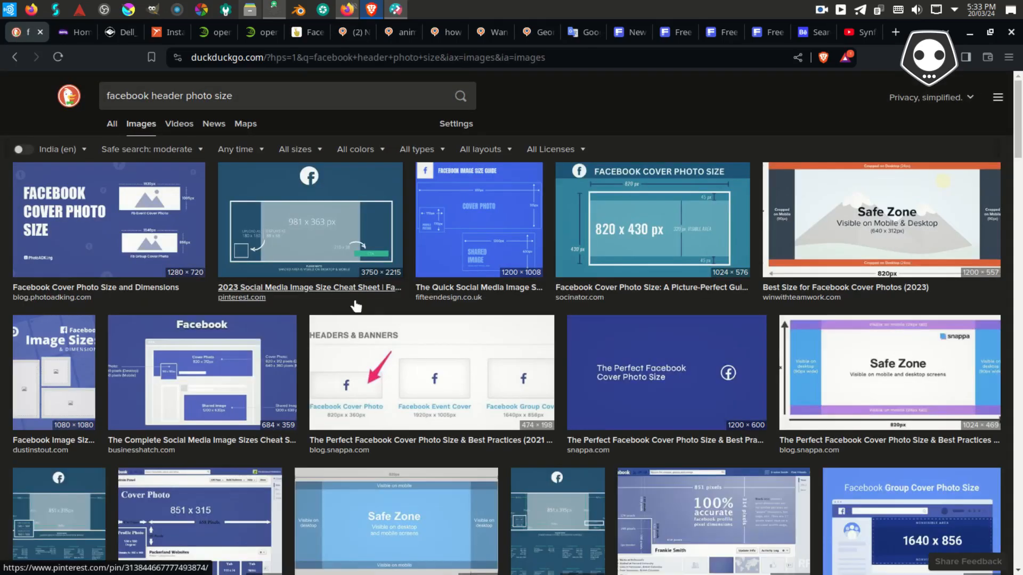
Browse the image size guides and open the BusinessHatch social media image sizes cheat sheet at full size
left_click(496, 237)
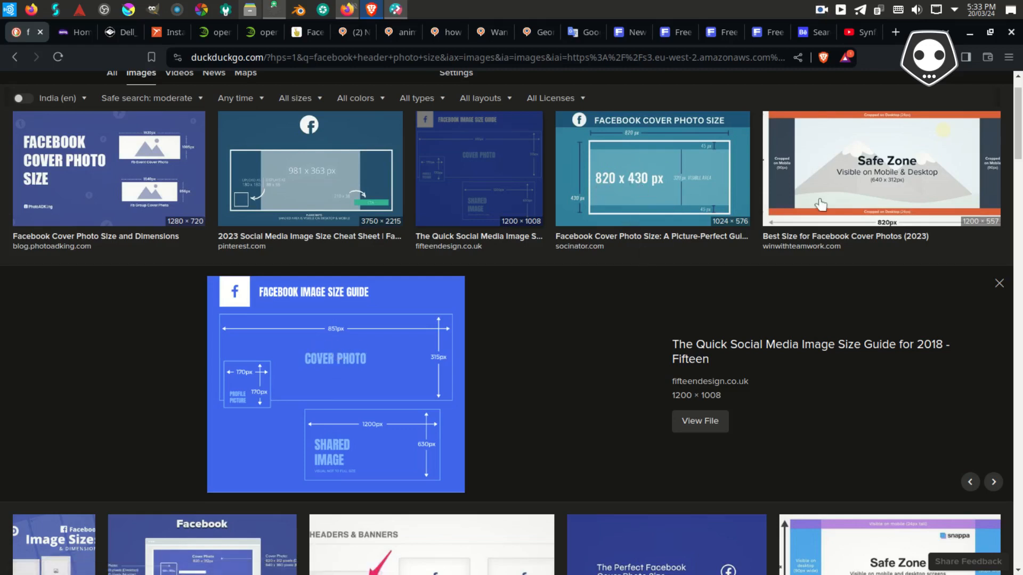
scroll(825, 202, "down", 4)
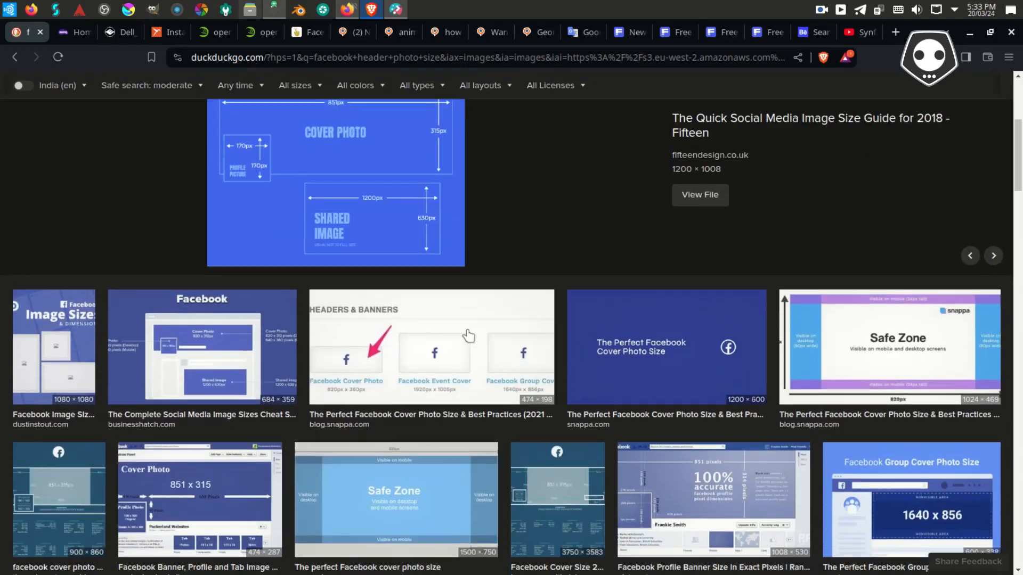
left_click(202, 393)
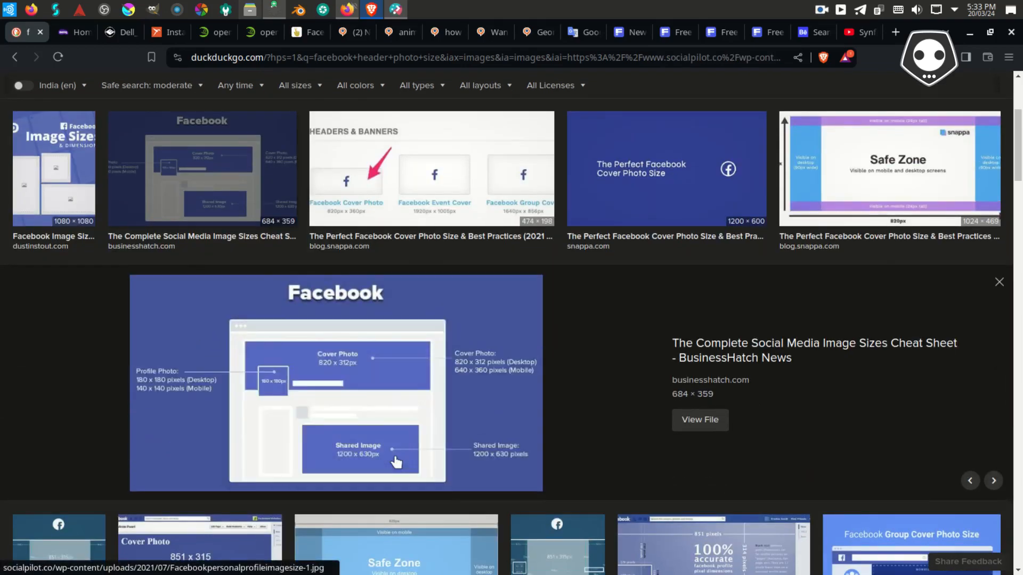
left_click(337, 377)
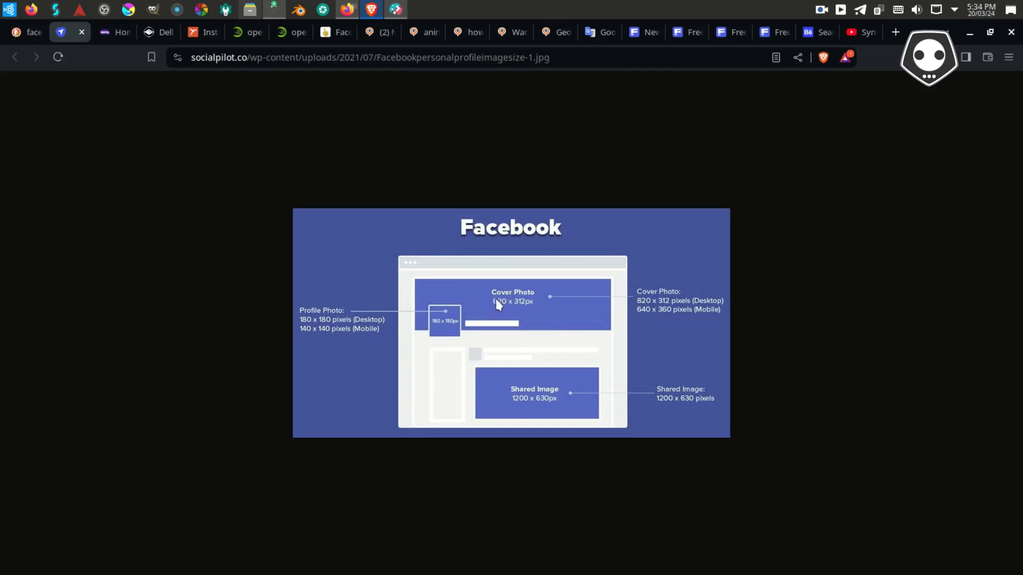
Switch to Inkscape and compare the orange background rectangle's width and height with the recommended cover photo size
left_click(273, 9)
left_click(466, 192)
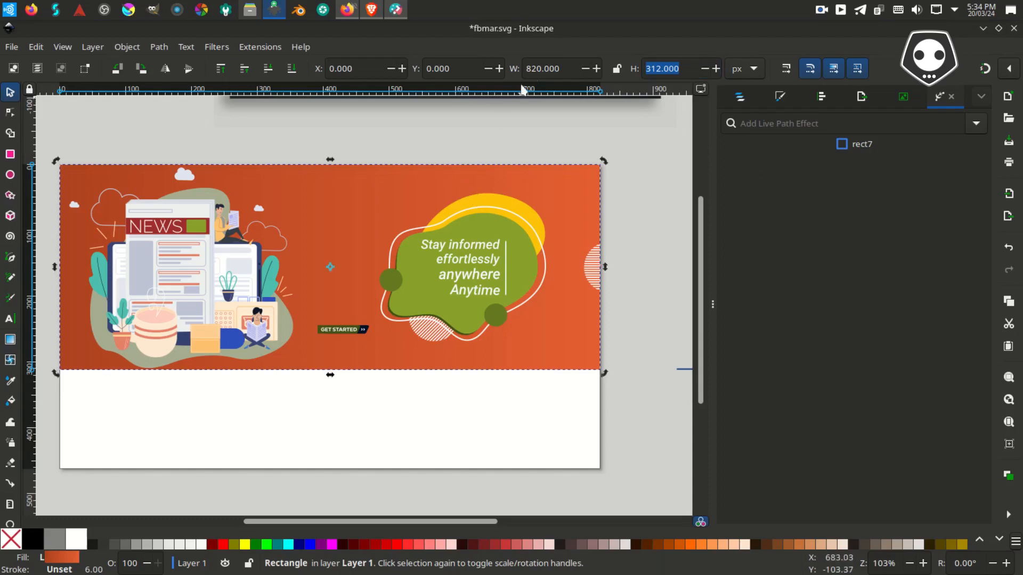
left_click_drag(571, 65, 506, 93)
left_click_drag(683, 66, 613, 67)
Switch to Brave, close the size guide image and return to the DuckDuckGo home page
left_click(371, 9)
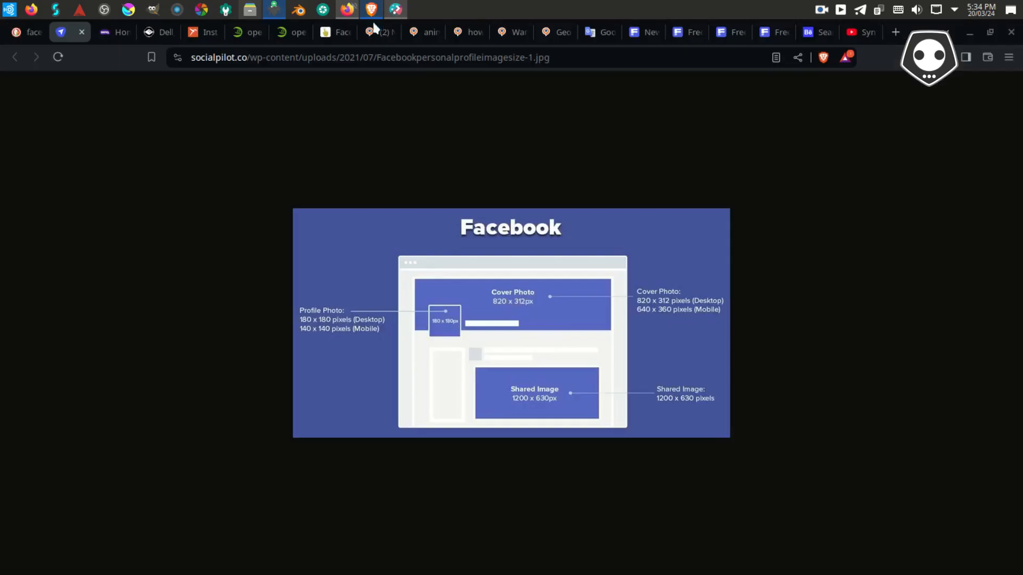
left_click(82, 32)
scroll(64, 99, "up", 3)
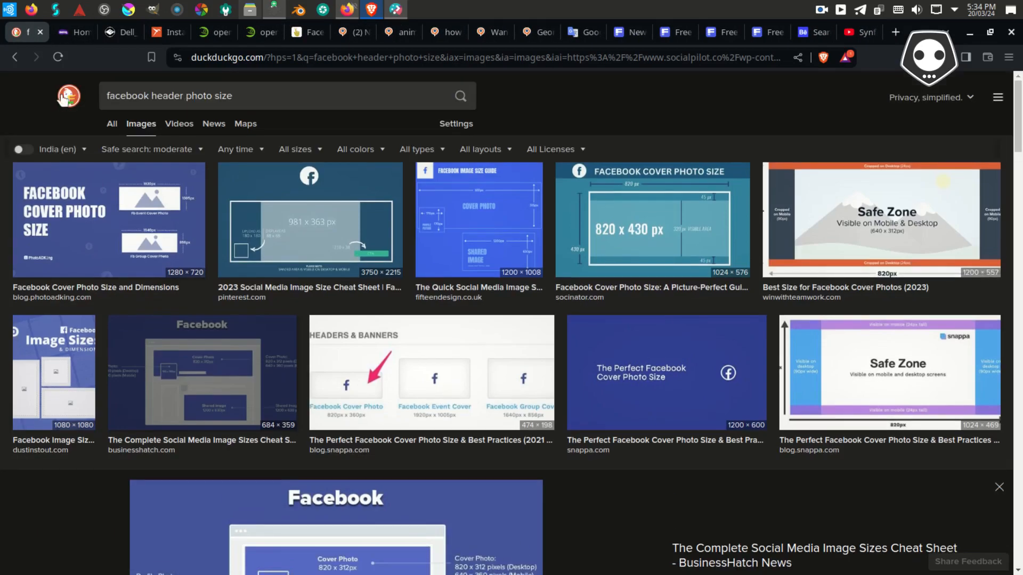
left_click(65, 98)
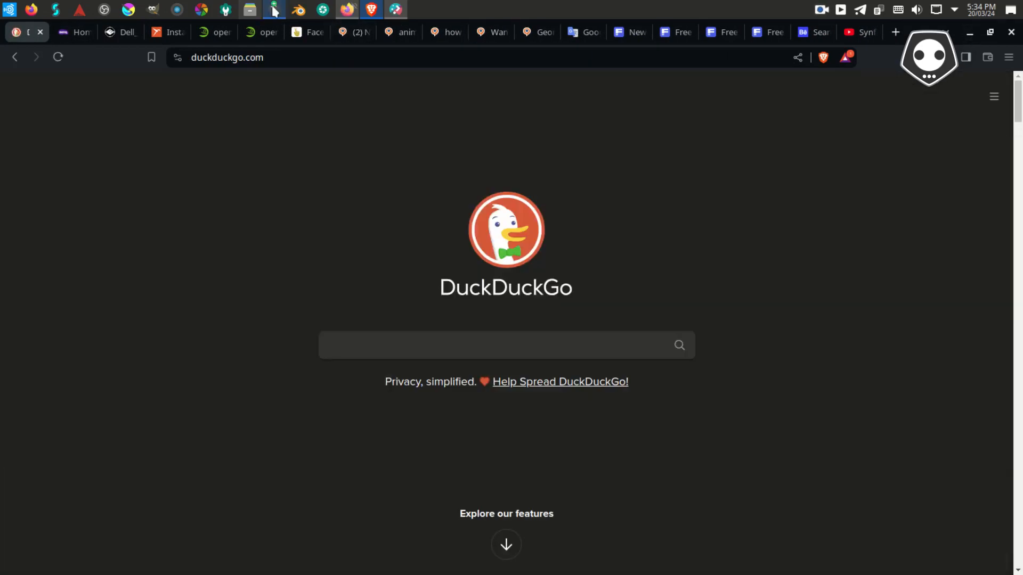
Switch to the fbmar.svg window in Inkscape and inspect the header layout and its "Stay informed effortlessly anywhere Anytime" text group
left_click(274, 10)
left_click(512, 143)
left_click_drag(408, 208, 458, 240)
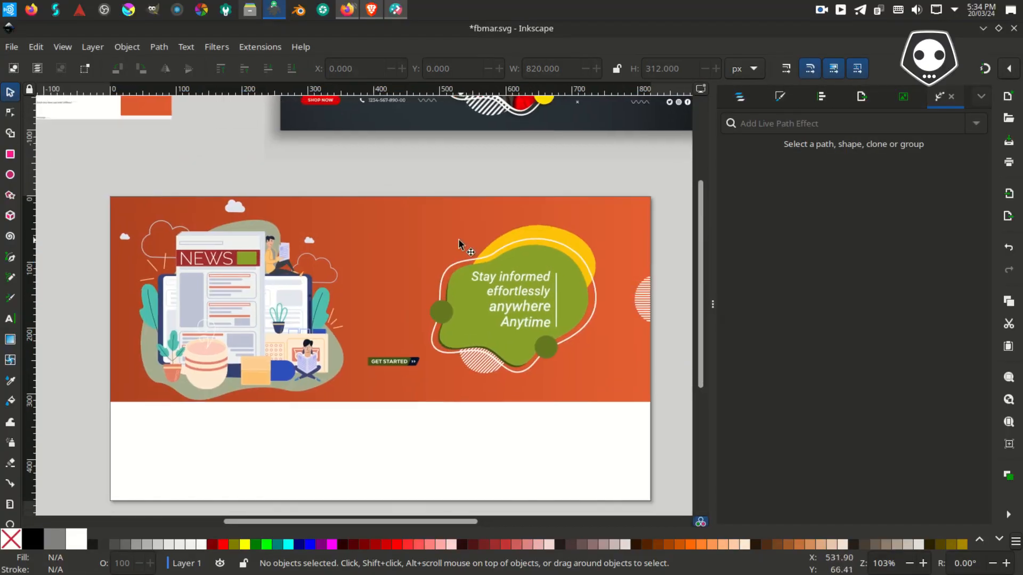
scroll(459, 240, "up", 1)
left_click_drag(521, 302, 511, 240)
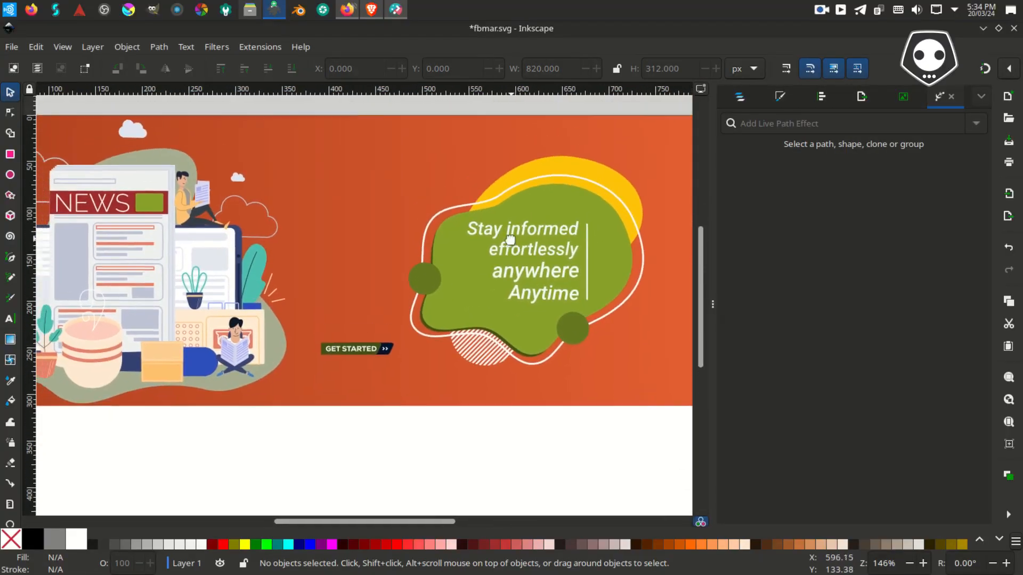
scroll(510, 240, "down", 1)
left_click(525, 238)
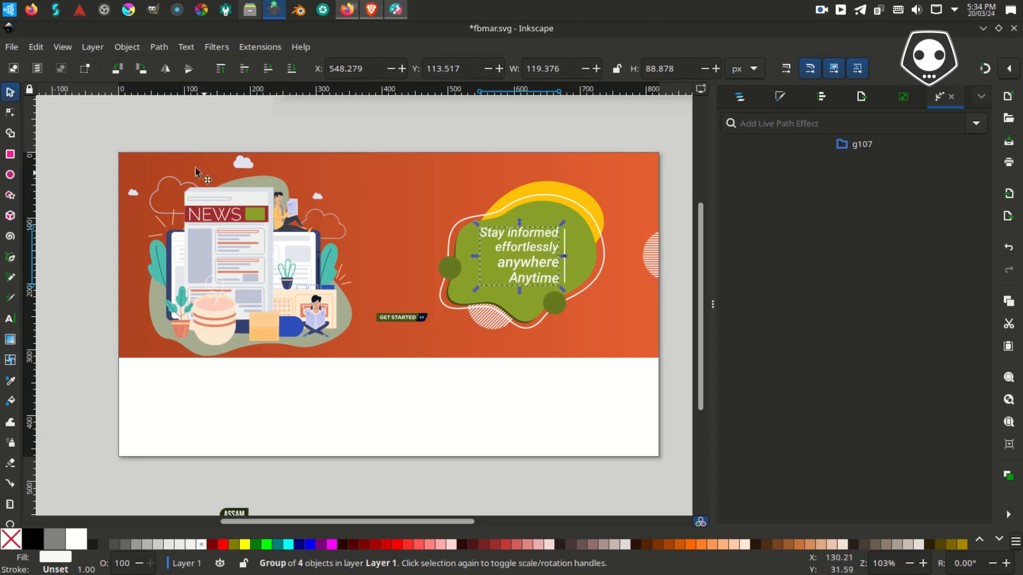
Select all the header objects, including the orange background, news illustration, button and slogan shapes, and group them
left_click(92, 126)
left_click_drag(91, 126, 665, 383)
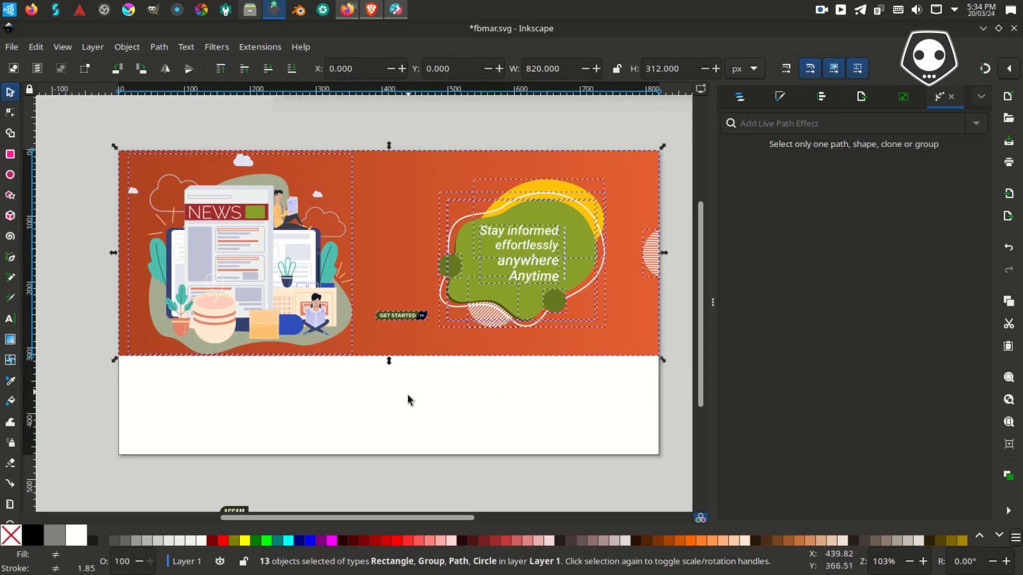
right_click(241, 112)
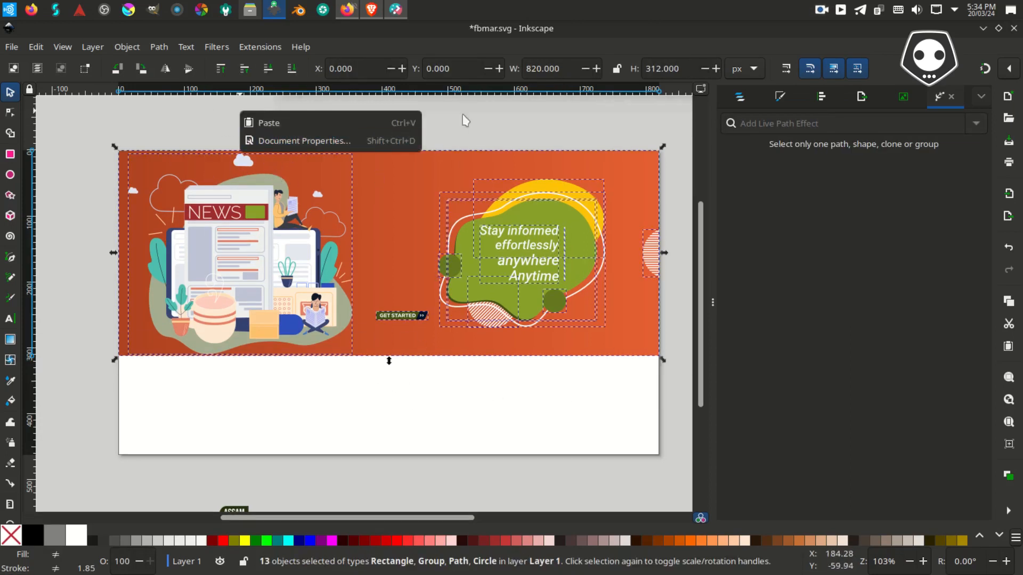
left_click(465, 120)
right_click(382, 187)
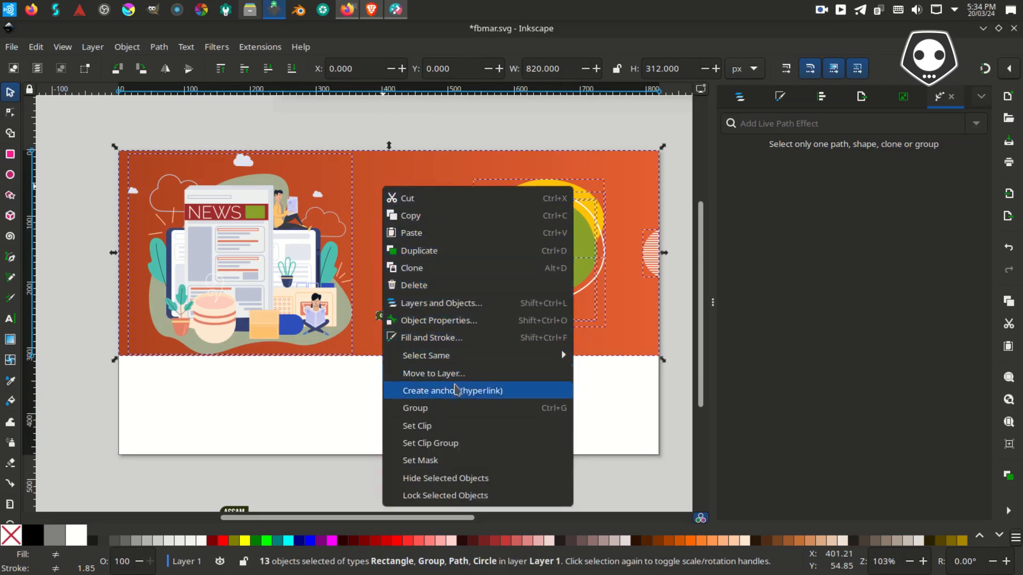
left_click(455, 408)
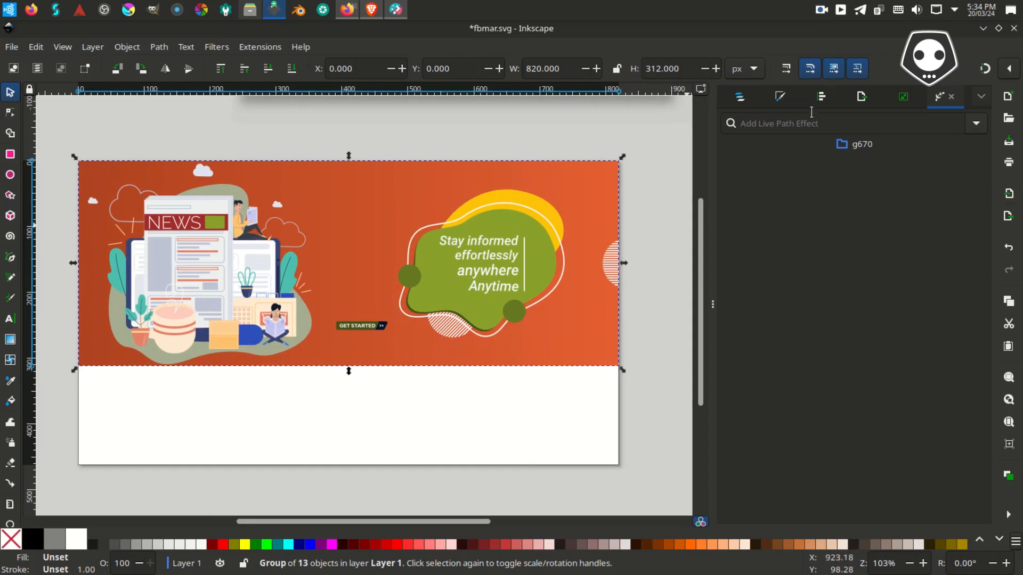
Open the export settings for the grouped header as PNG and enable Export Selected only
left_click(862, 98)
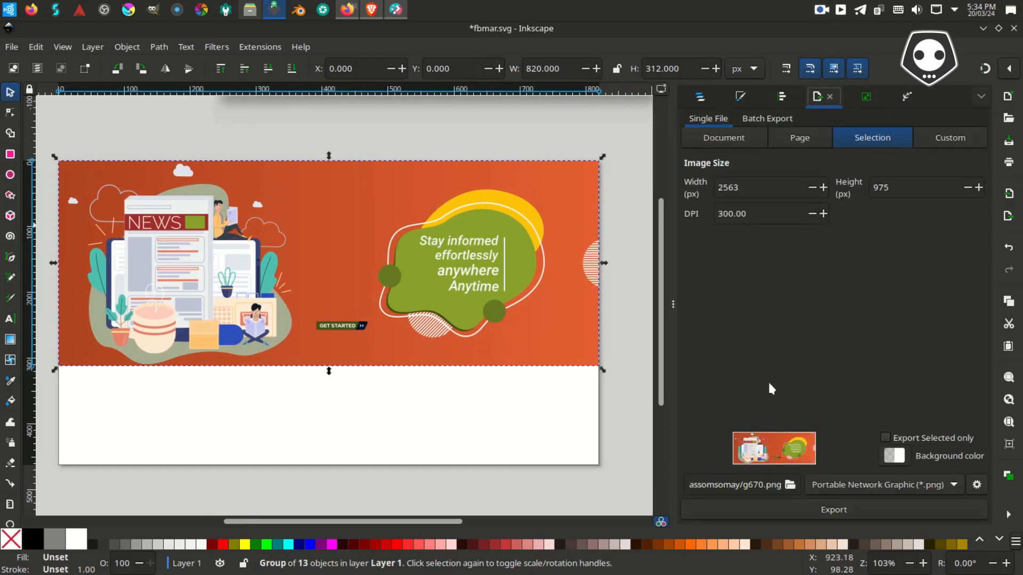
left_click(11, 48)
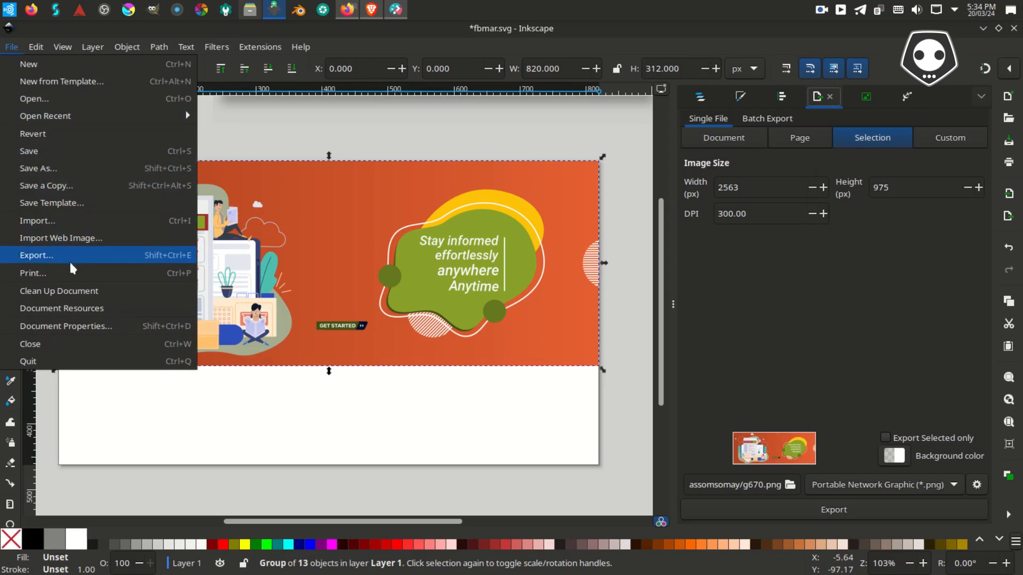
left_click(174, 227)
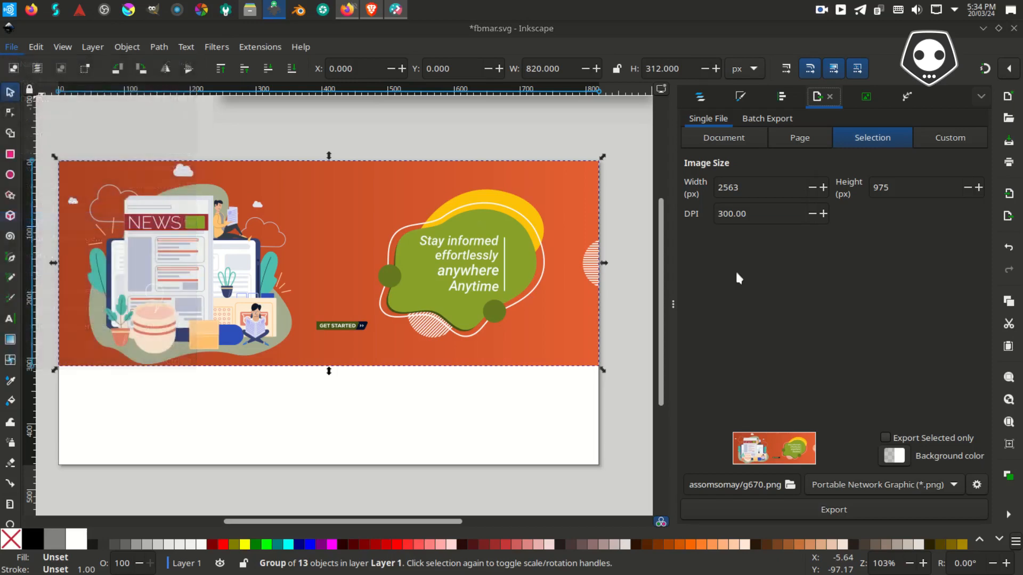
left_click(860, 41)
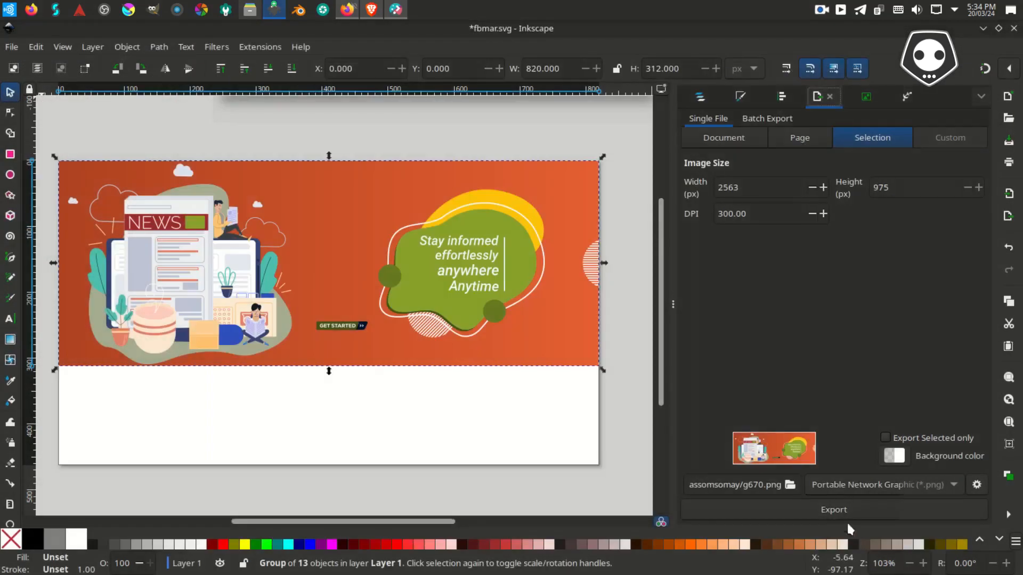
left_click(885, 439)
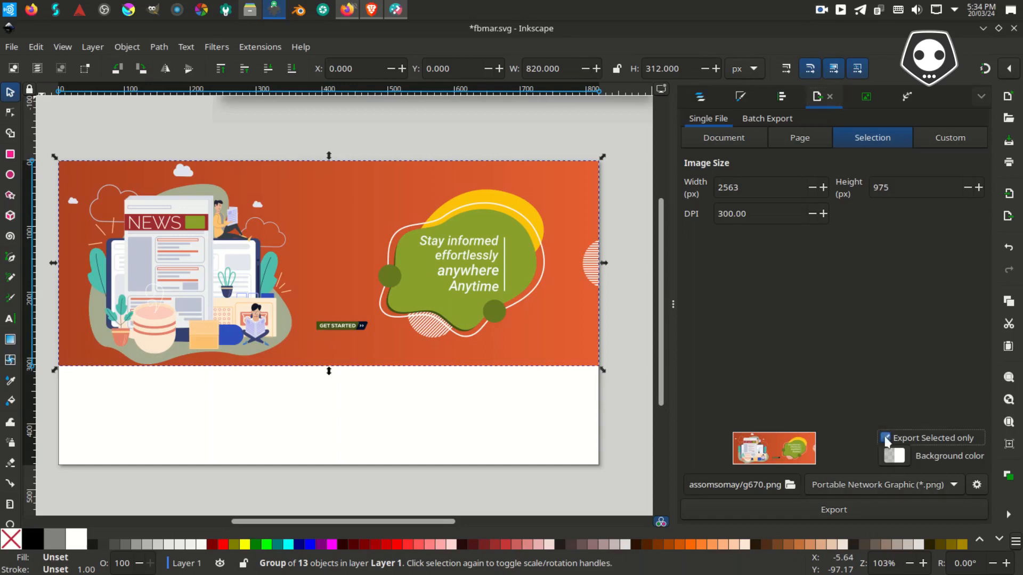
left_click(766, 212)
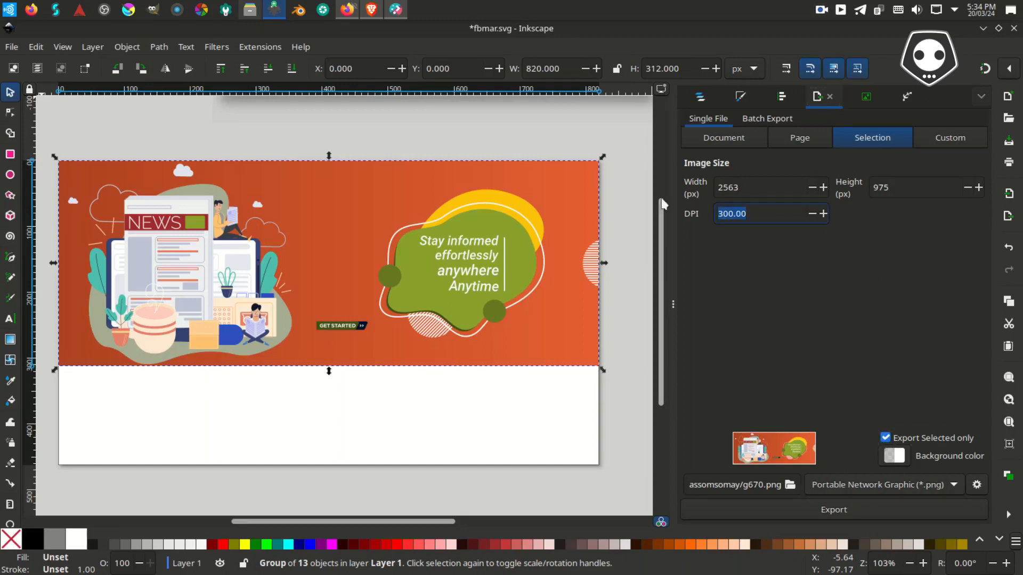
Clear the selection, hide the docked dialogs and view the finished header up close
left_click(582, 116)
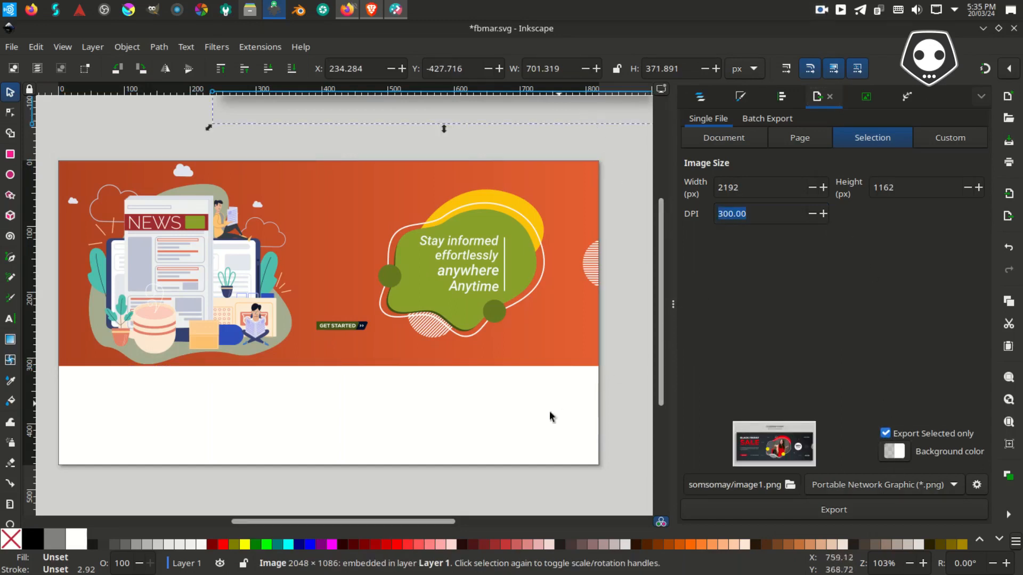
left_click(633, 395)
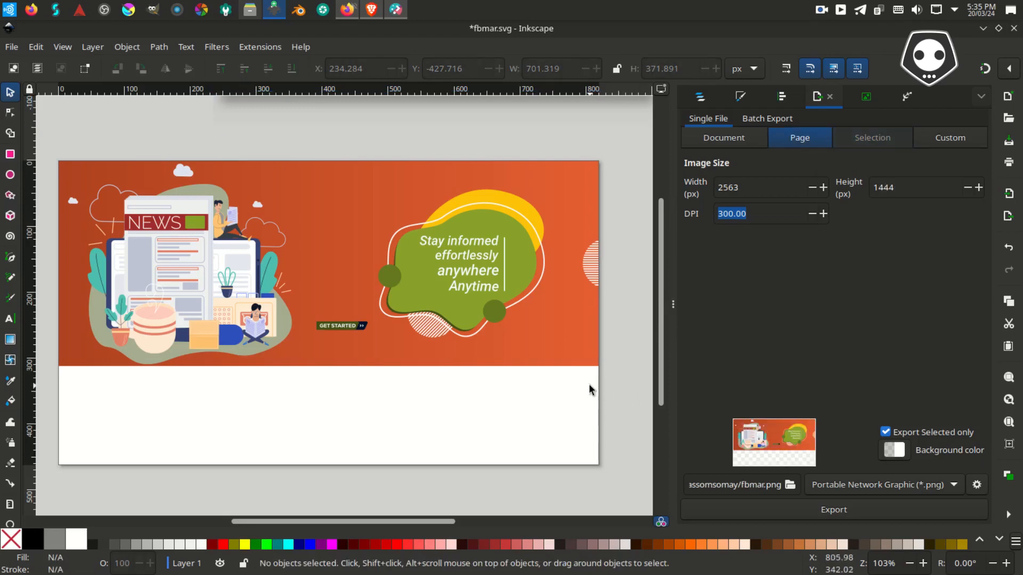
left_click_drag(484, 365, 531, 358)
left_click(671, 300)
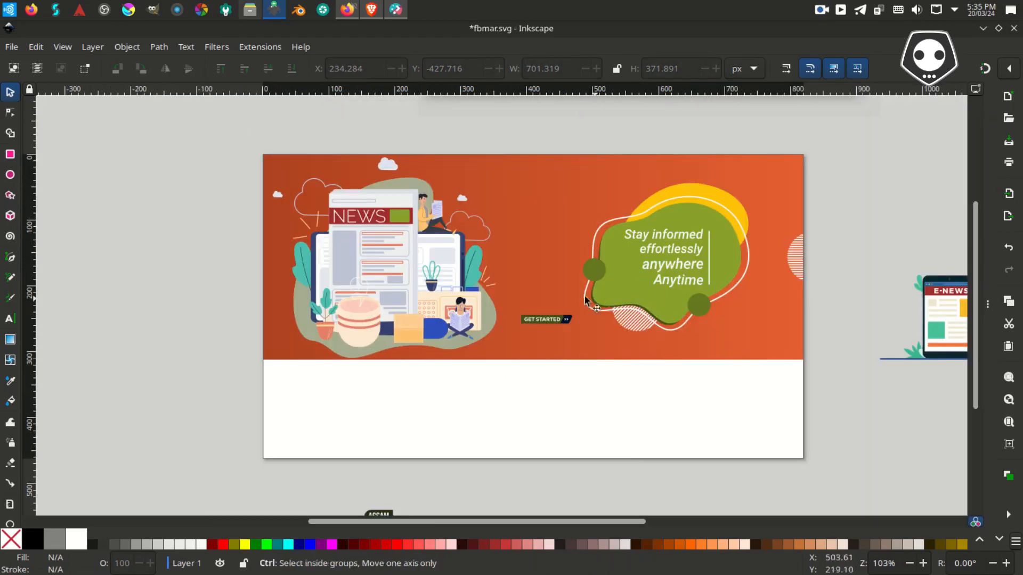
scroll(542, 300, "up", 2)
left_click_drag(540, 303, 500, 320)
scroll(511, 353, "down", 1)
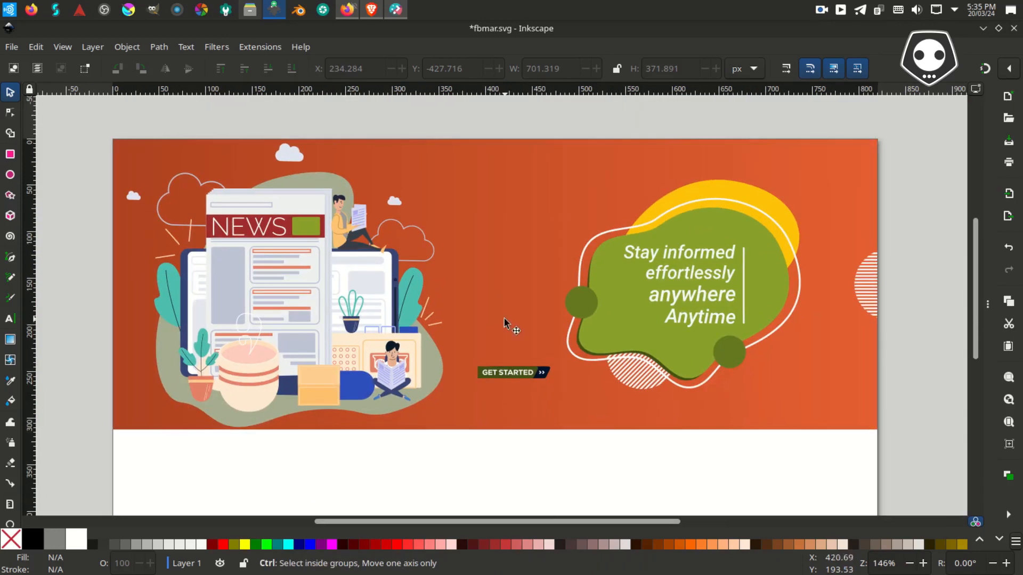
Add the closing lines "wish you enjoy this video" and "gracias por ver" to the sticky note, and minimize it to show the header
left_click(404, 9)
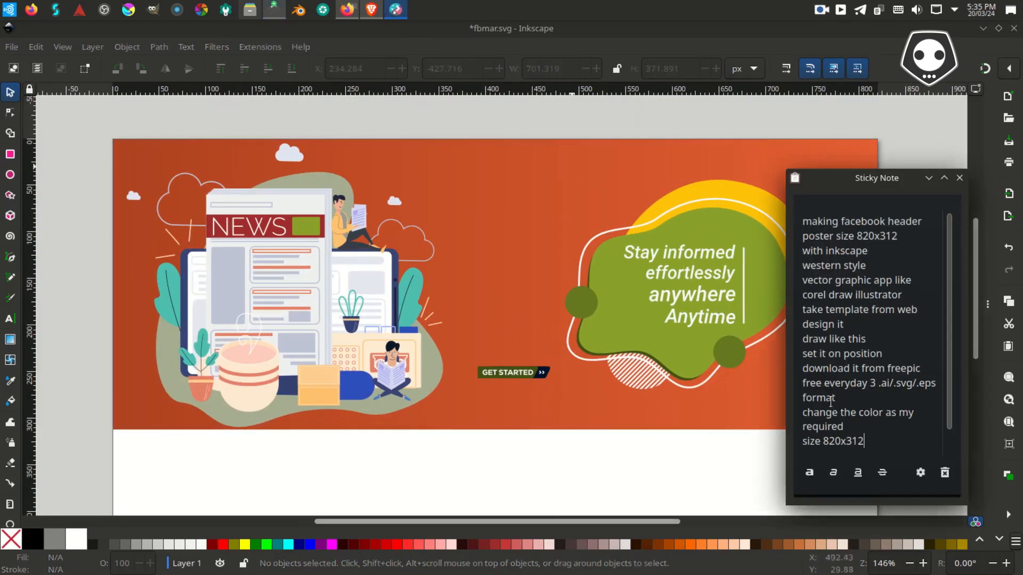
scroll(865, 437, "down", 1)
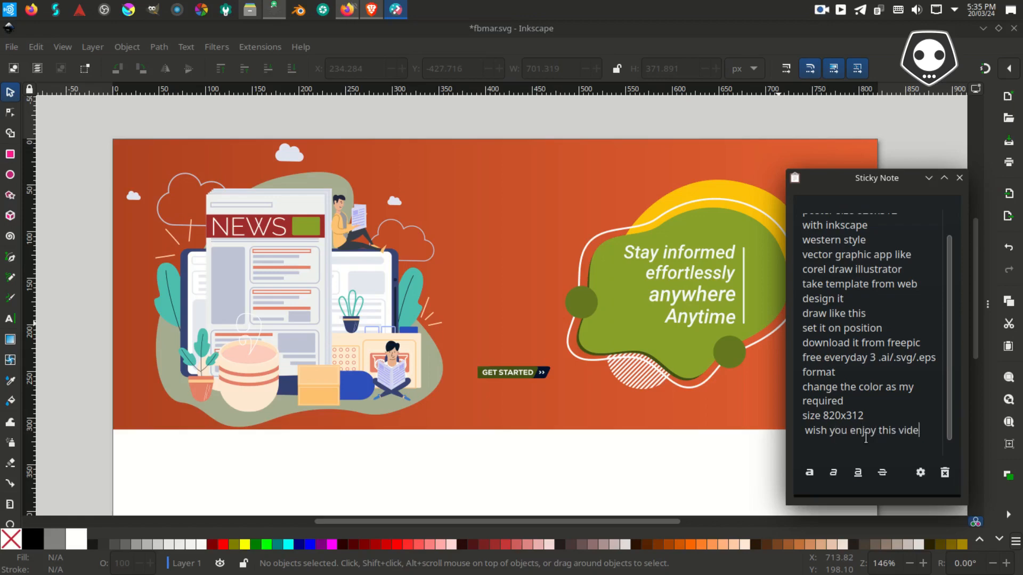
scroll(866, 438, "down", 1)
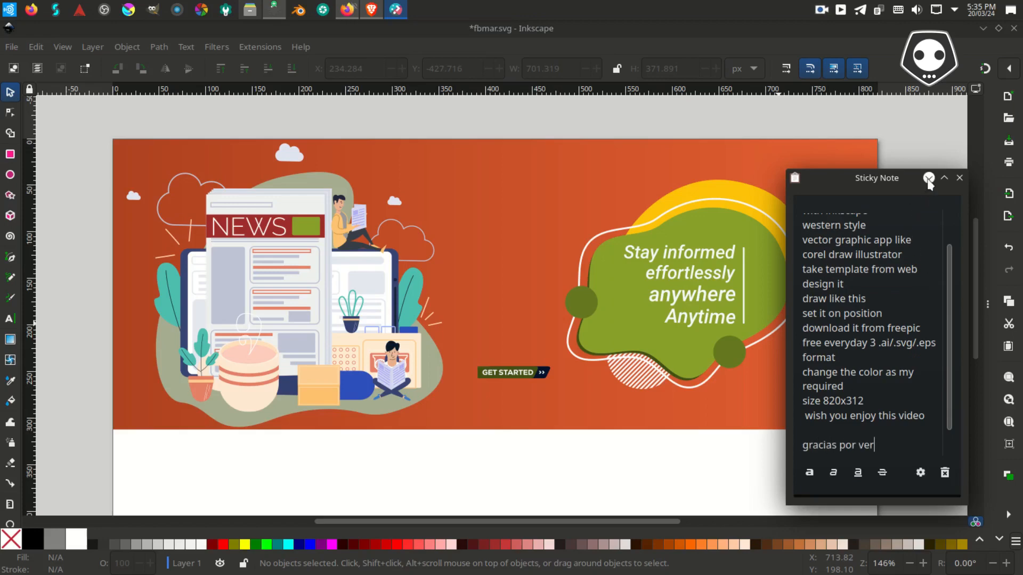
left_click(927, 179)
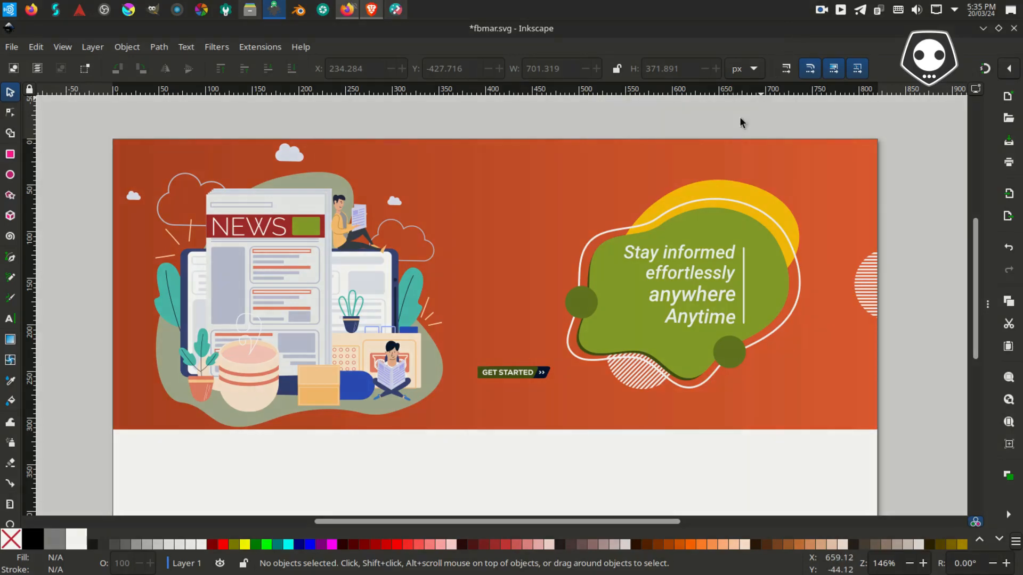
left_click_drag(641, 168, 629, 161)
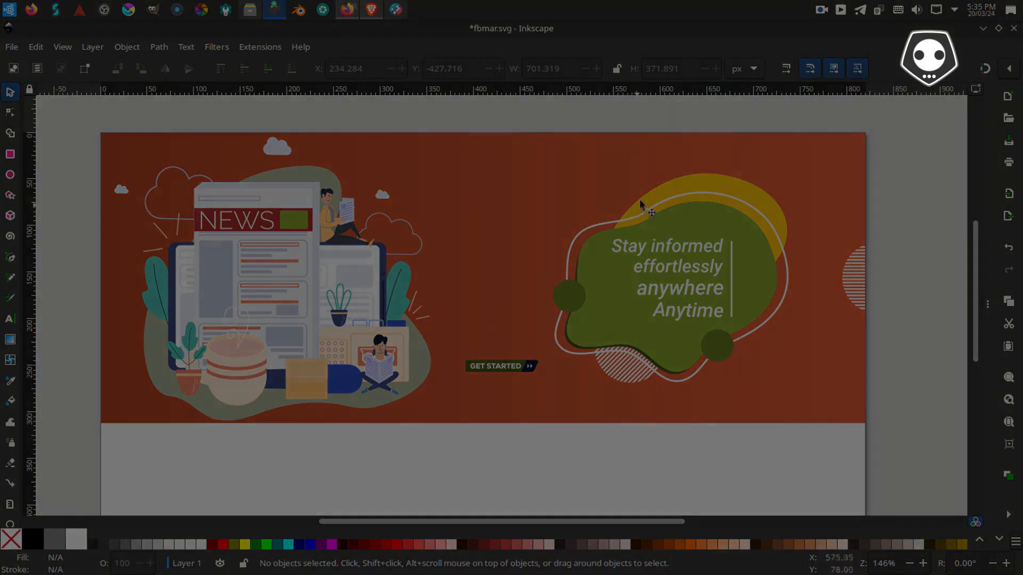